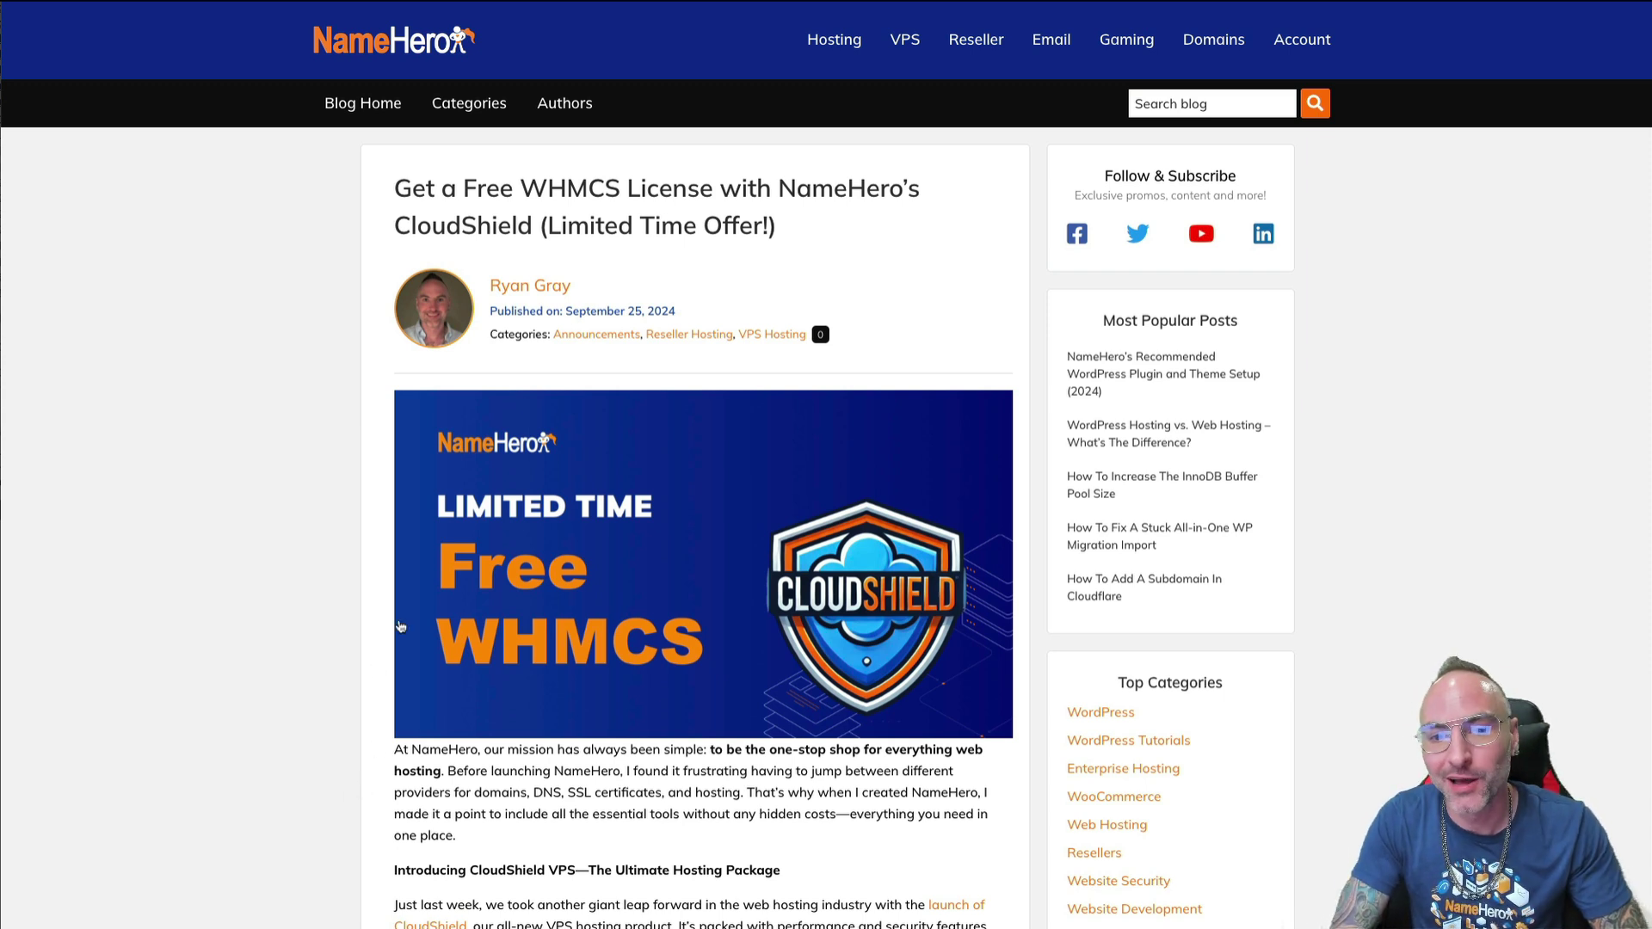
- Scroll through the NameHero blog post about the free CloudShield WHMCS licence
{"action": "scroll", "coordinate": [400, 626], "scroll_direction": "down", "scroll_amount": 5}
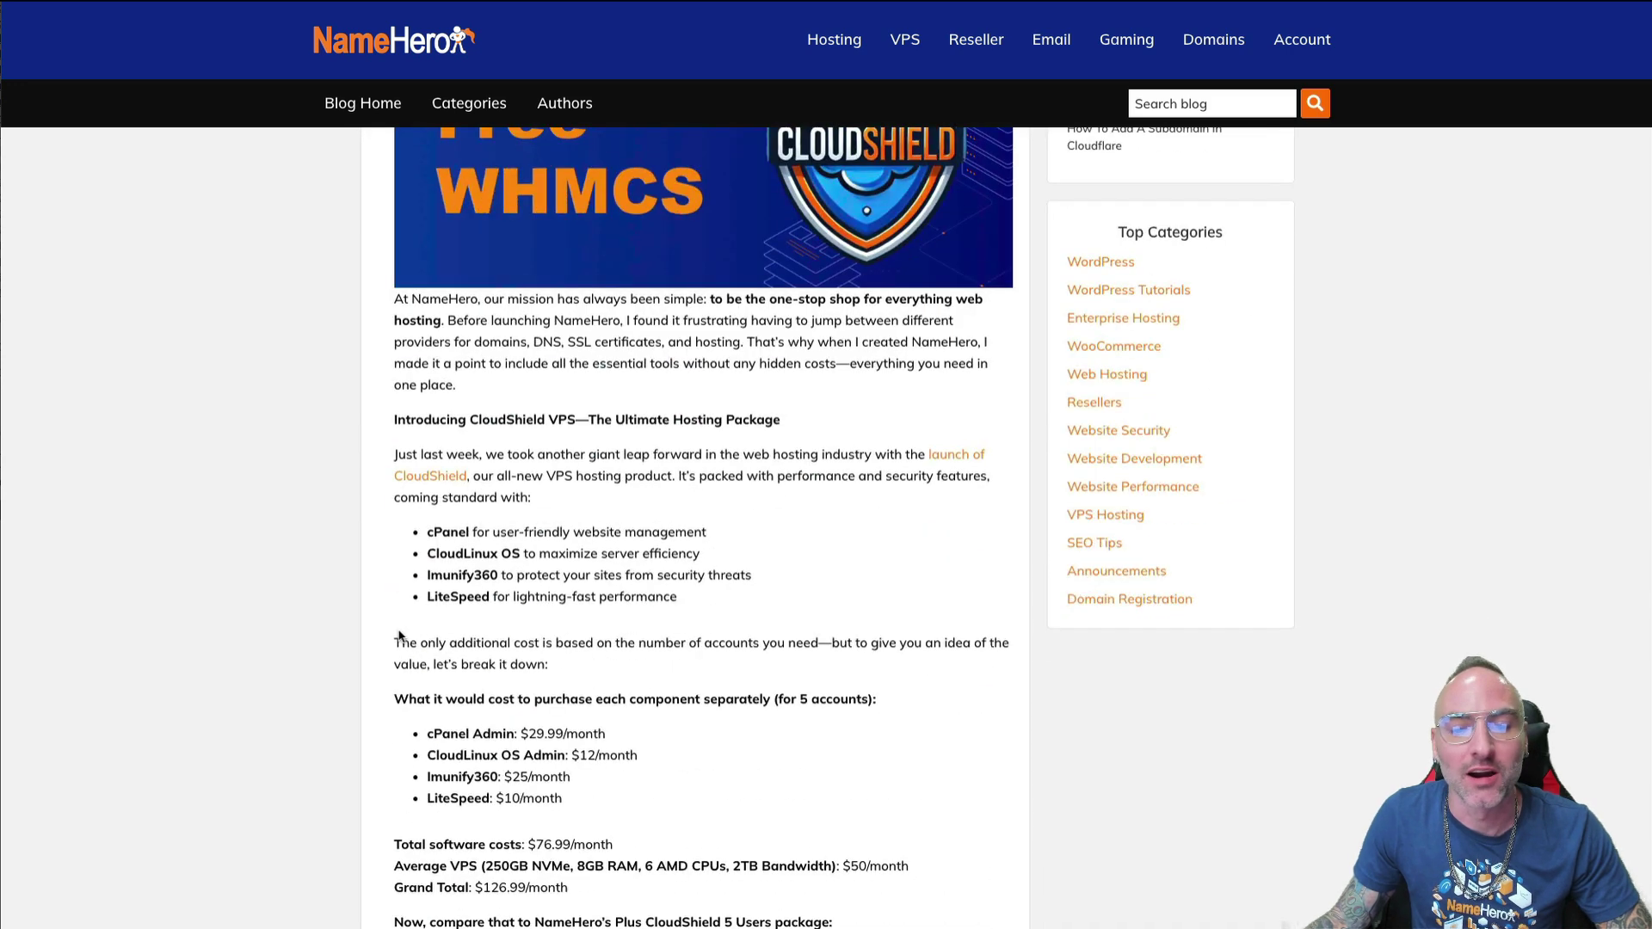
{"action": "scroll", "coordinate": [426, 642], "scroll_direction": "down", "scroll_amount": 1}
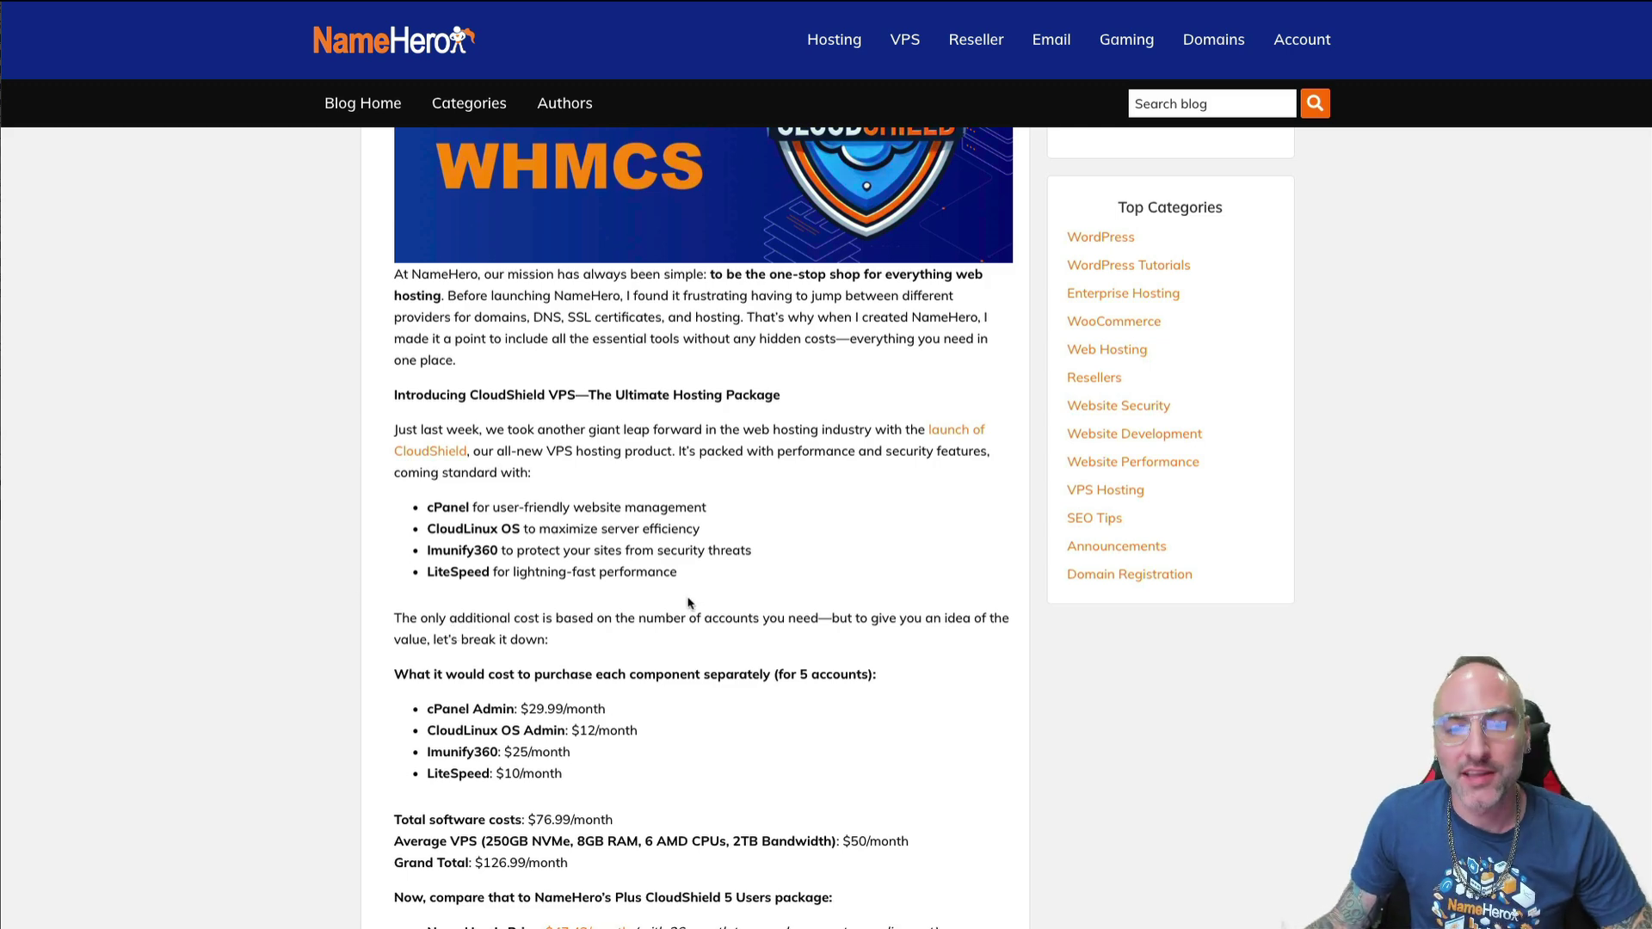
{"action": "scroll", "coordinate": [655, 592], "scroll_direction": "down", "scroll_amount": 9}
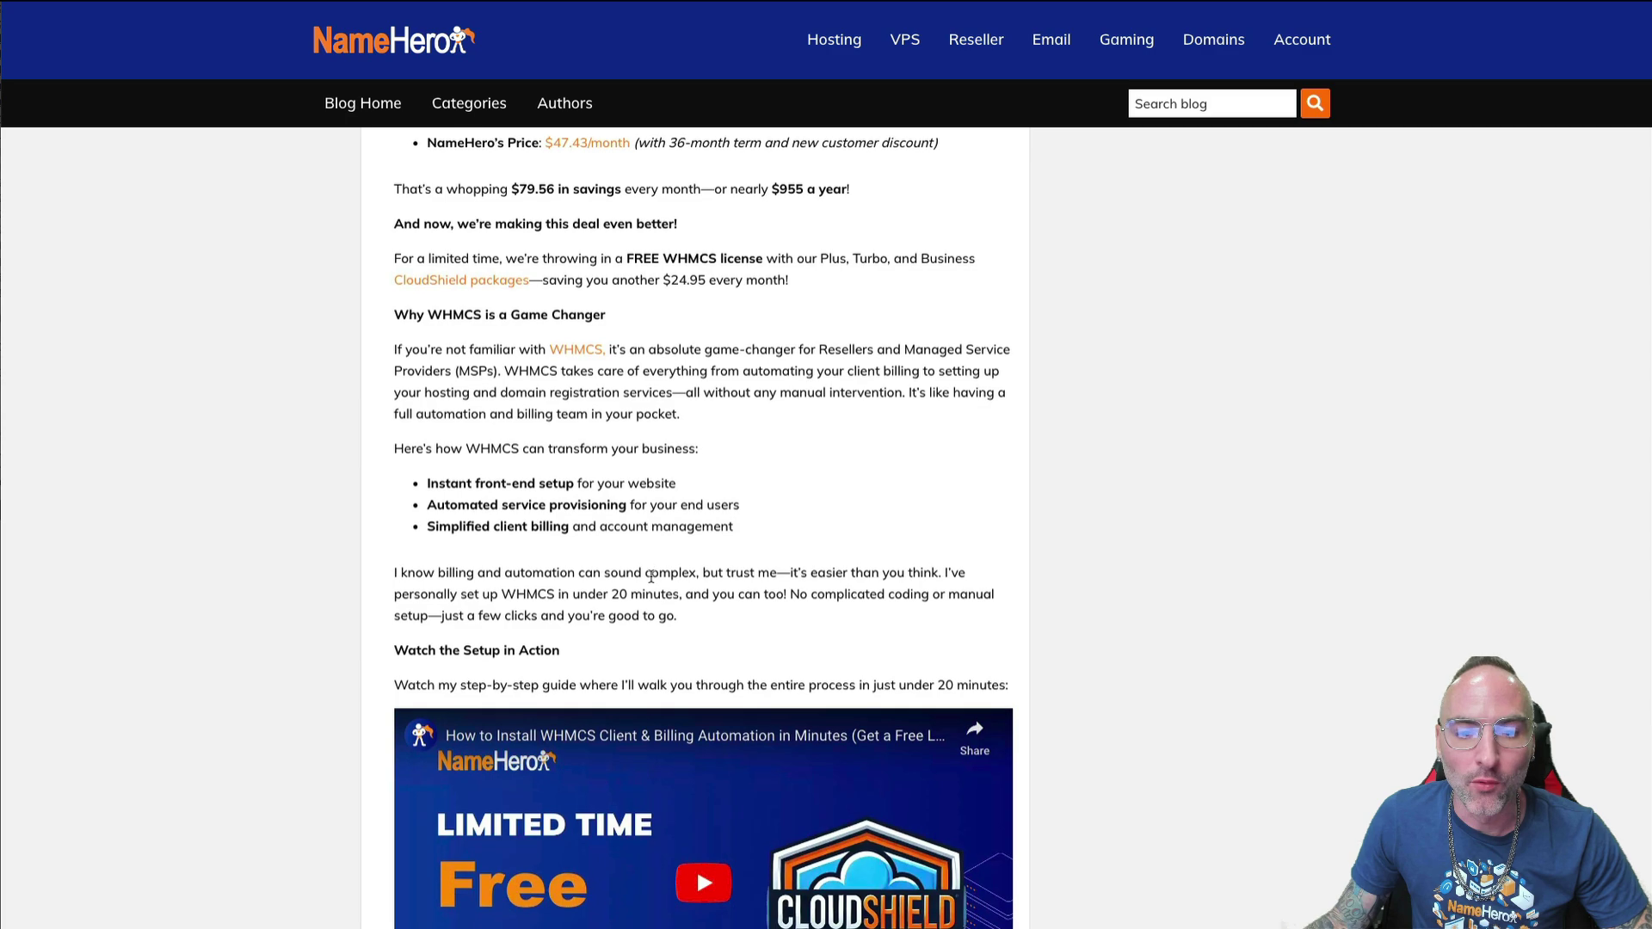
{"action": "scroll", "coordinate": [653, 585], "scroll_direction": "up", "scroll_amount": 6}
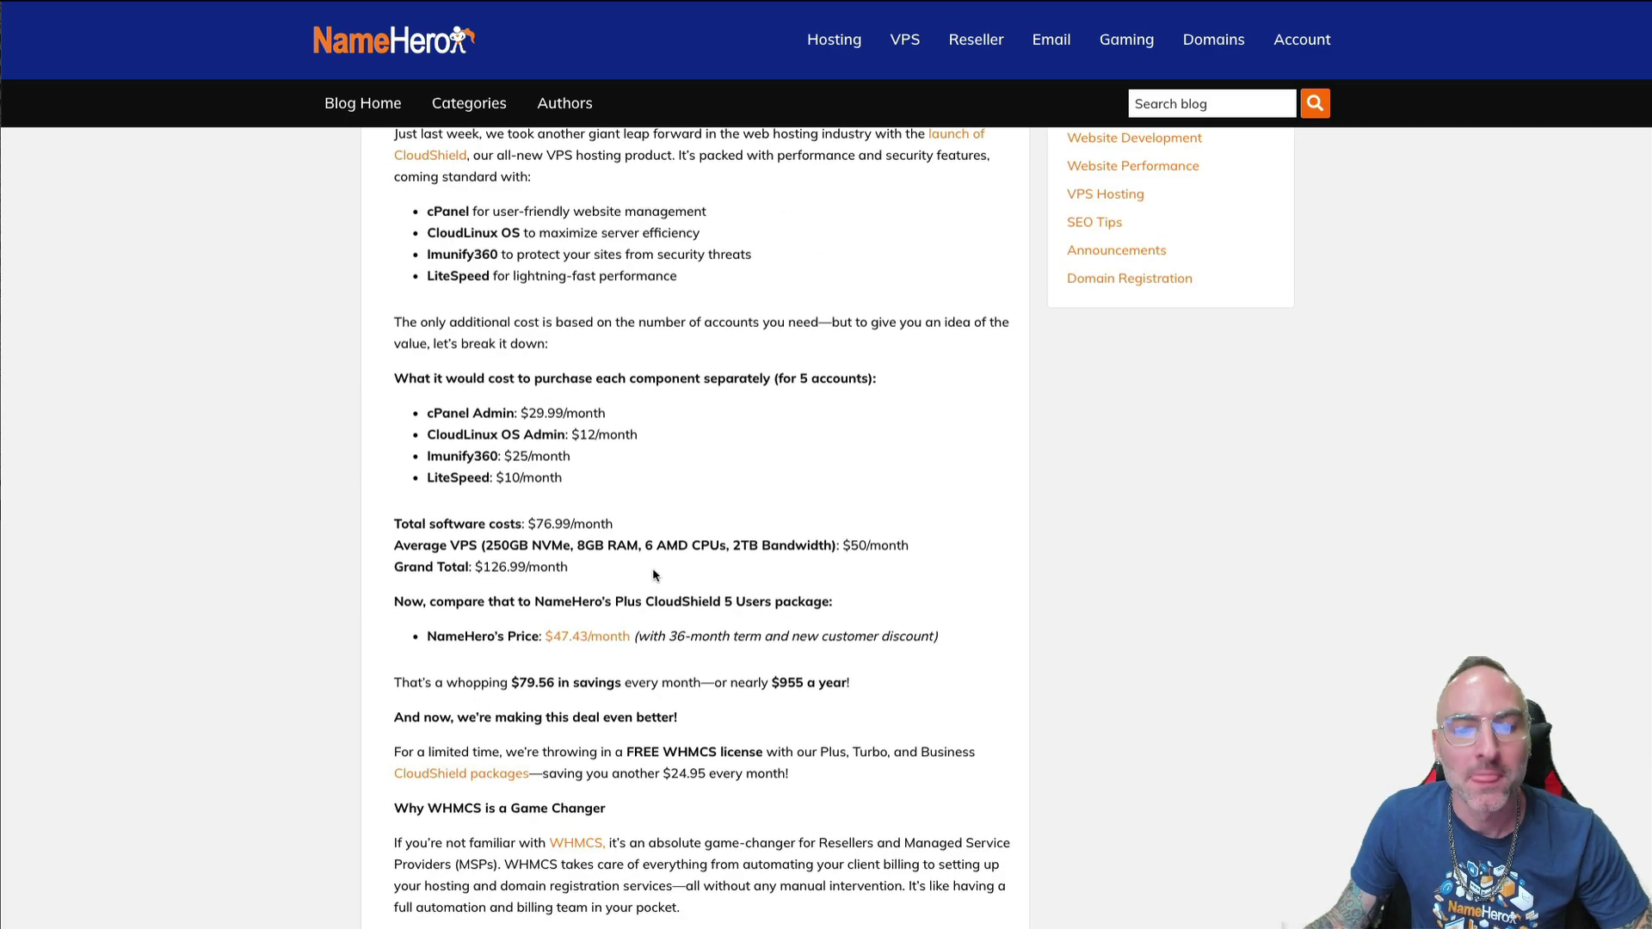
{"action": "scroll", "coordinate": [650, 575], "scroll_direction": "down", "scroll_amount": 10}
{"action": "scroll", "coordinate": [574, 532], "scroll_direction": "up", "scroll_amount": 1}
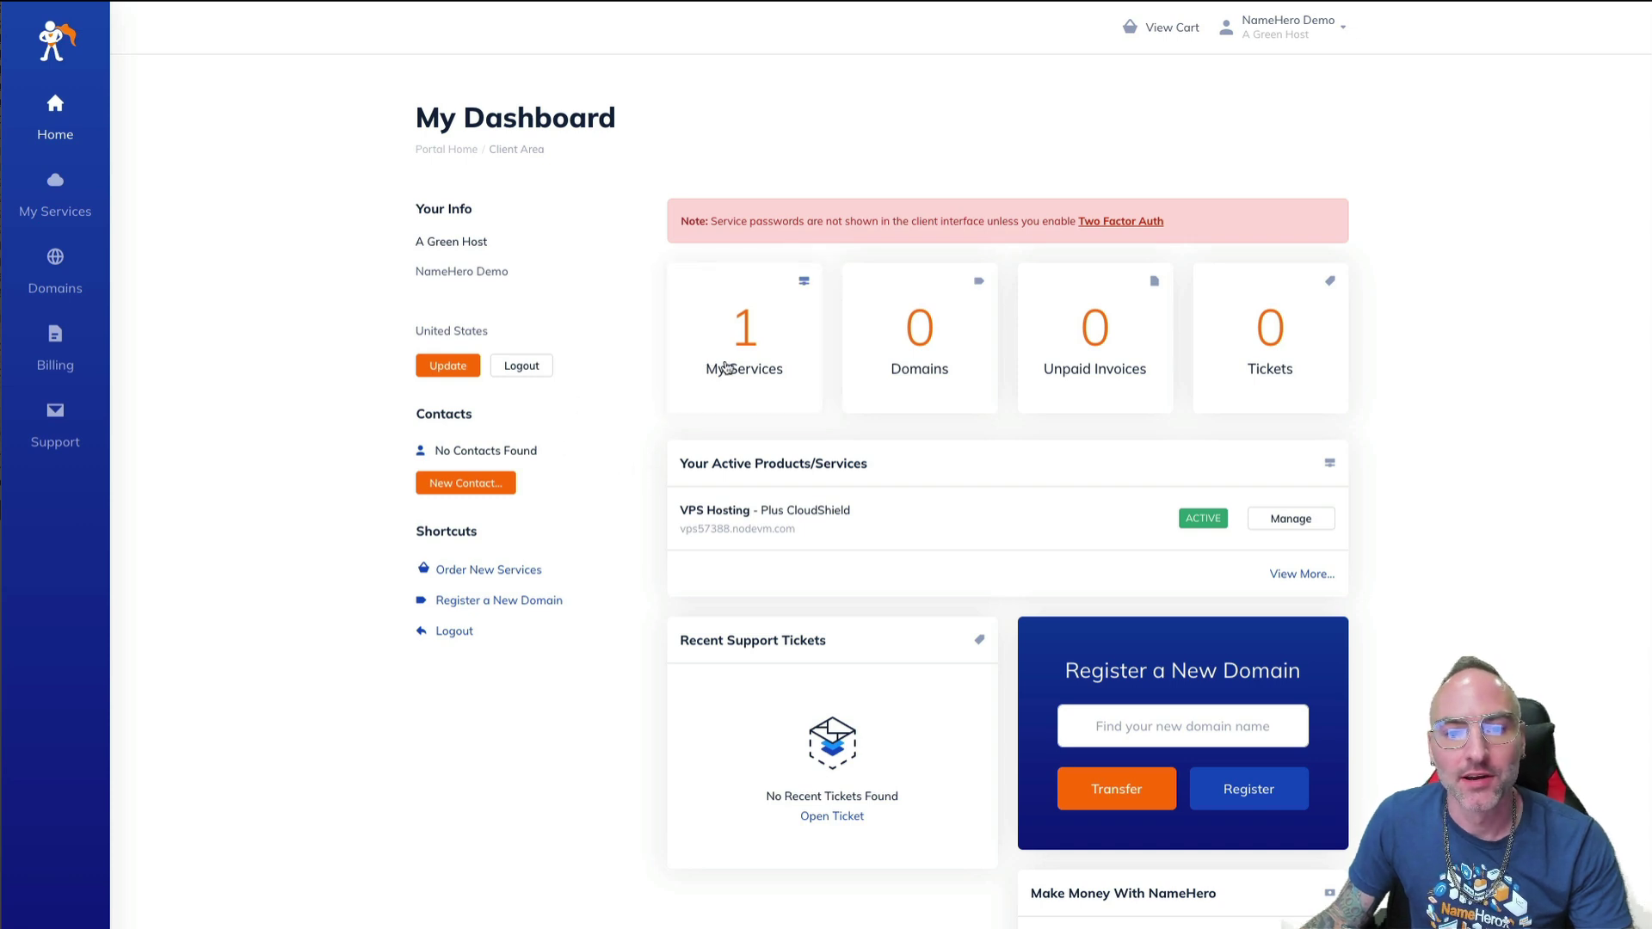
- Open the Plus CloudShield VPS from My Services and review its hostname, IP and nameservers
{"action": "left_click", "coordinate": [749, 456]}
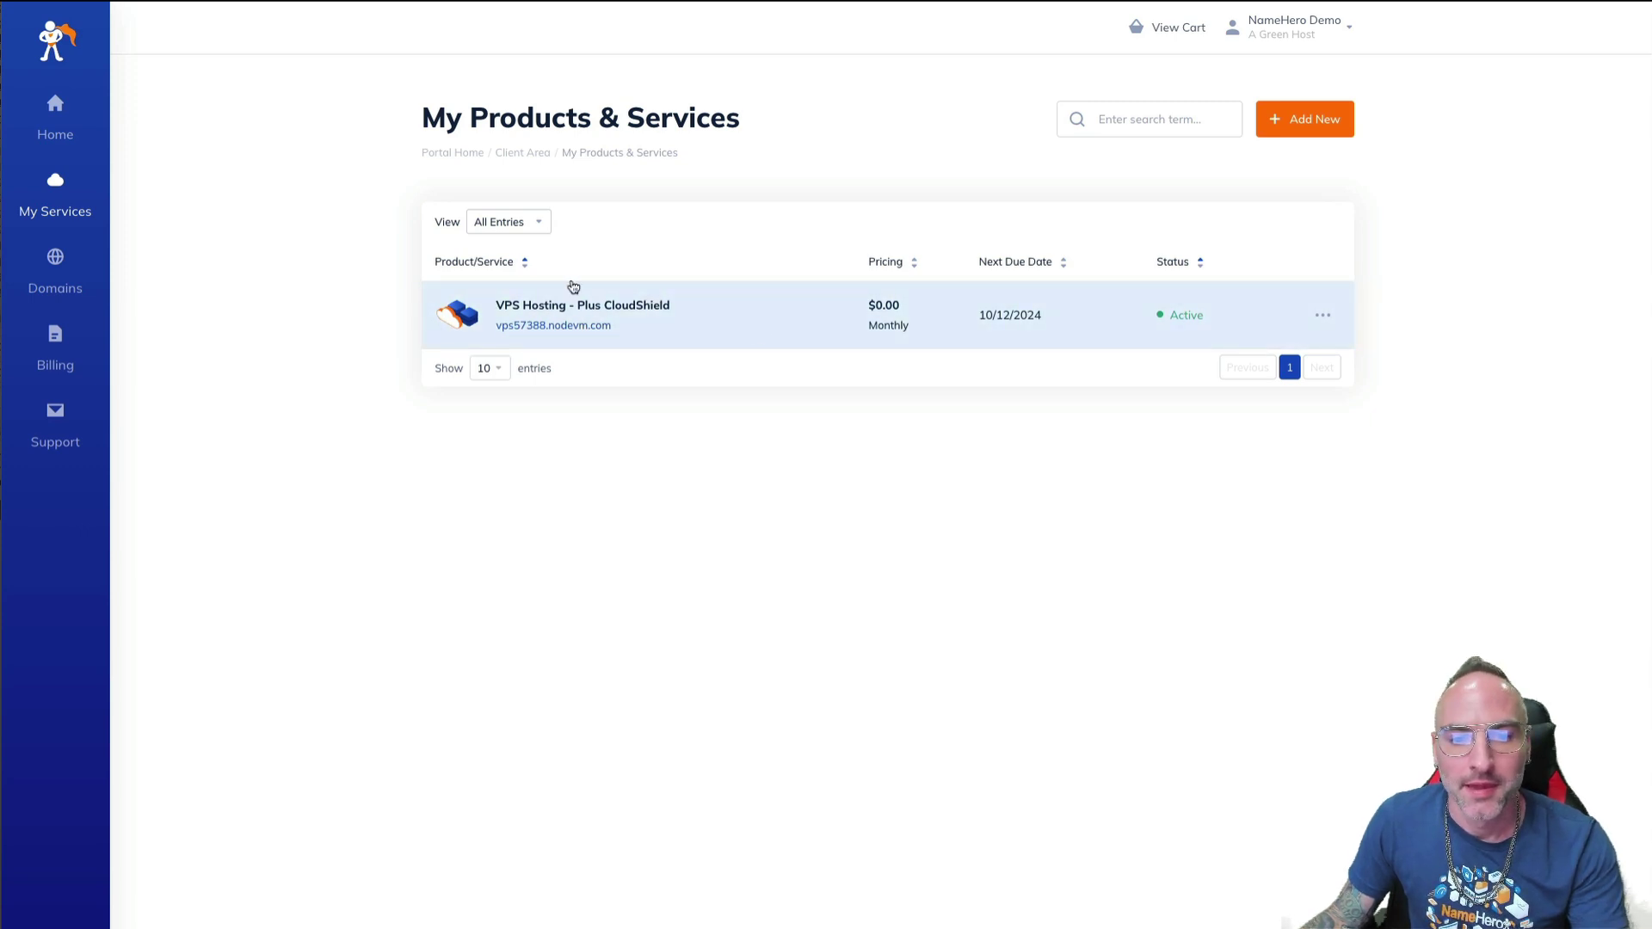
{"action": "left_click", "coordinate": [524, 324]}
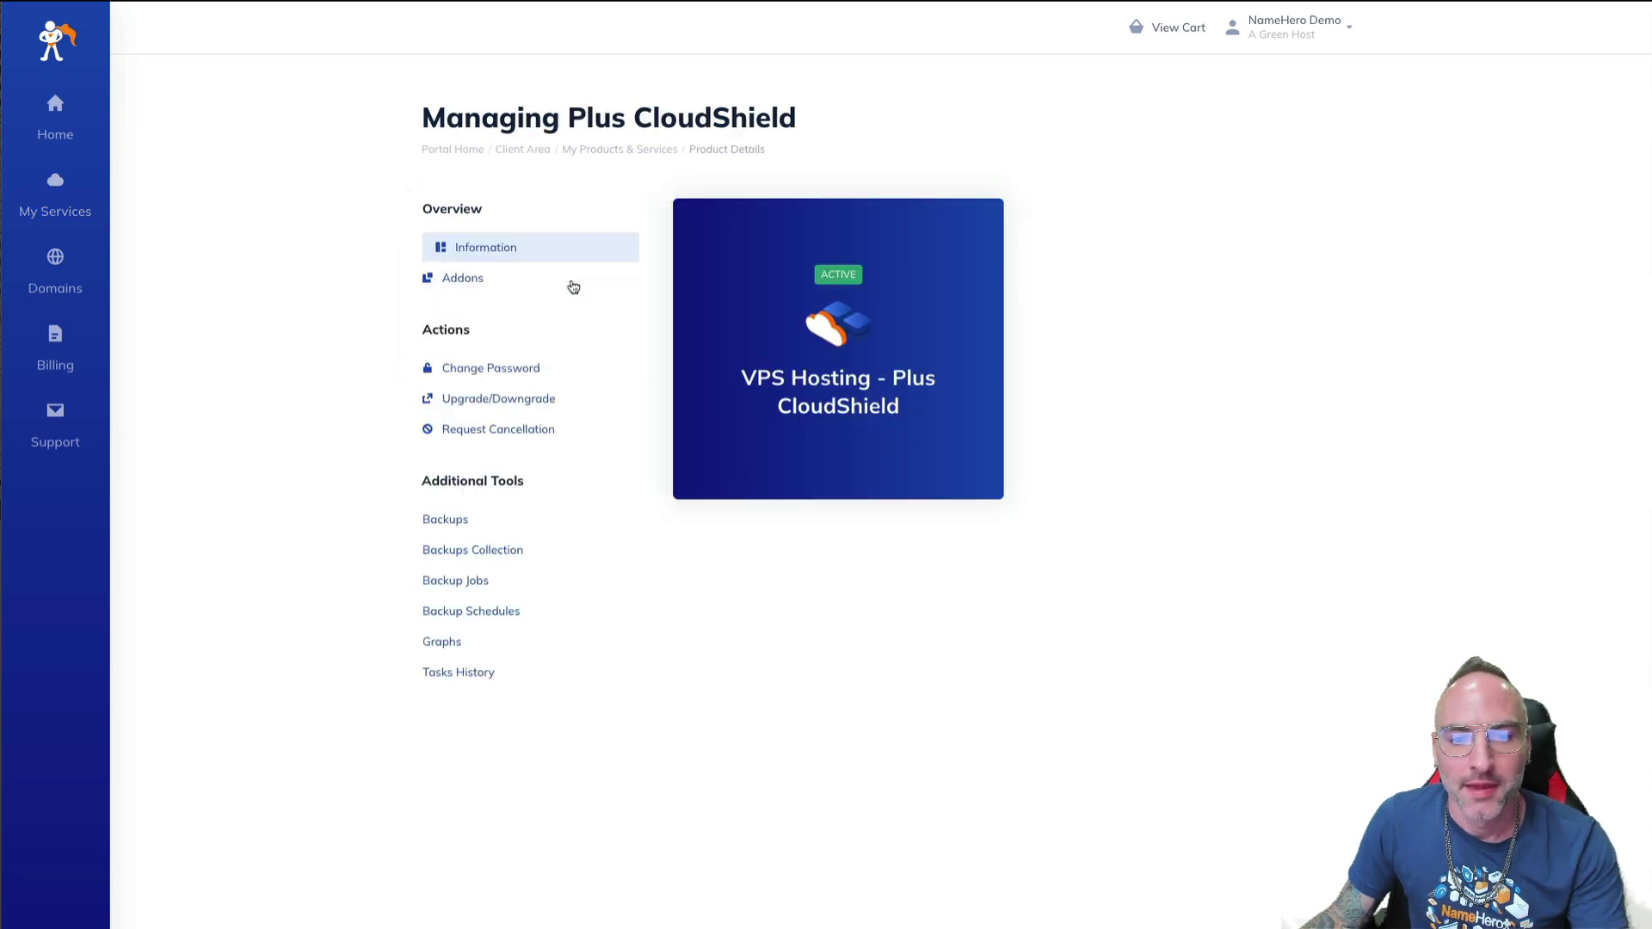
{"action": "mouse_move", "coordinate": [729, 334]}
{"action": "left_mouse_down"}
{"action": "mouse_move", "coordinate": [873, 344]}
{"action": "mouse_move", "coordinate": [894, 363]}
{"action": "mouse_move", "coordinate": [722, 337]}
{"action": "left_mouse_up"}
{"action": "left_click", "coordinate": [727, 336]}
{"action": "left_click", "coordinate": [751, 332]}
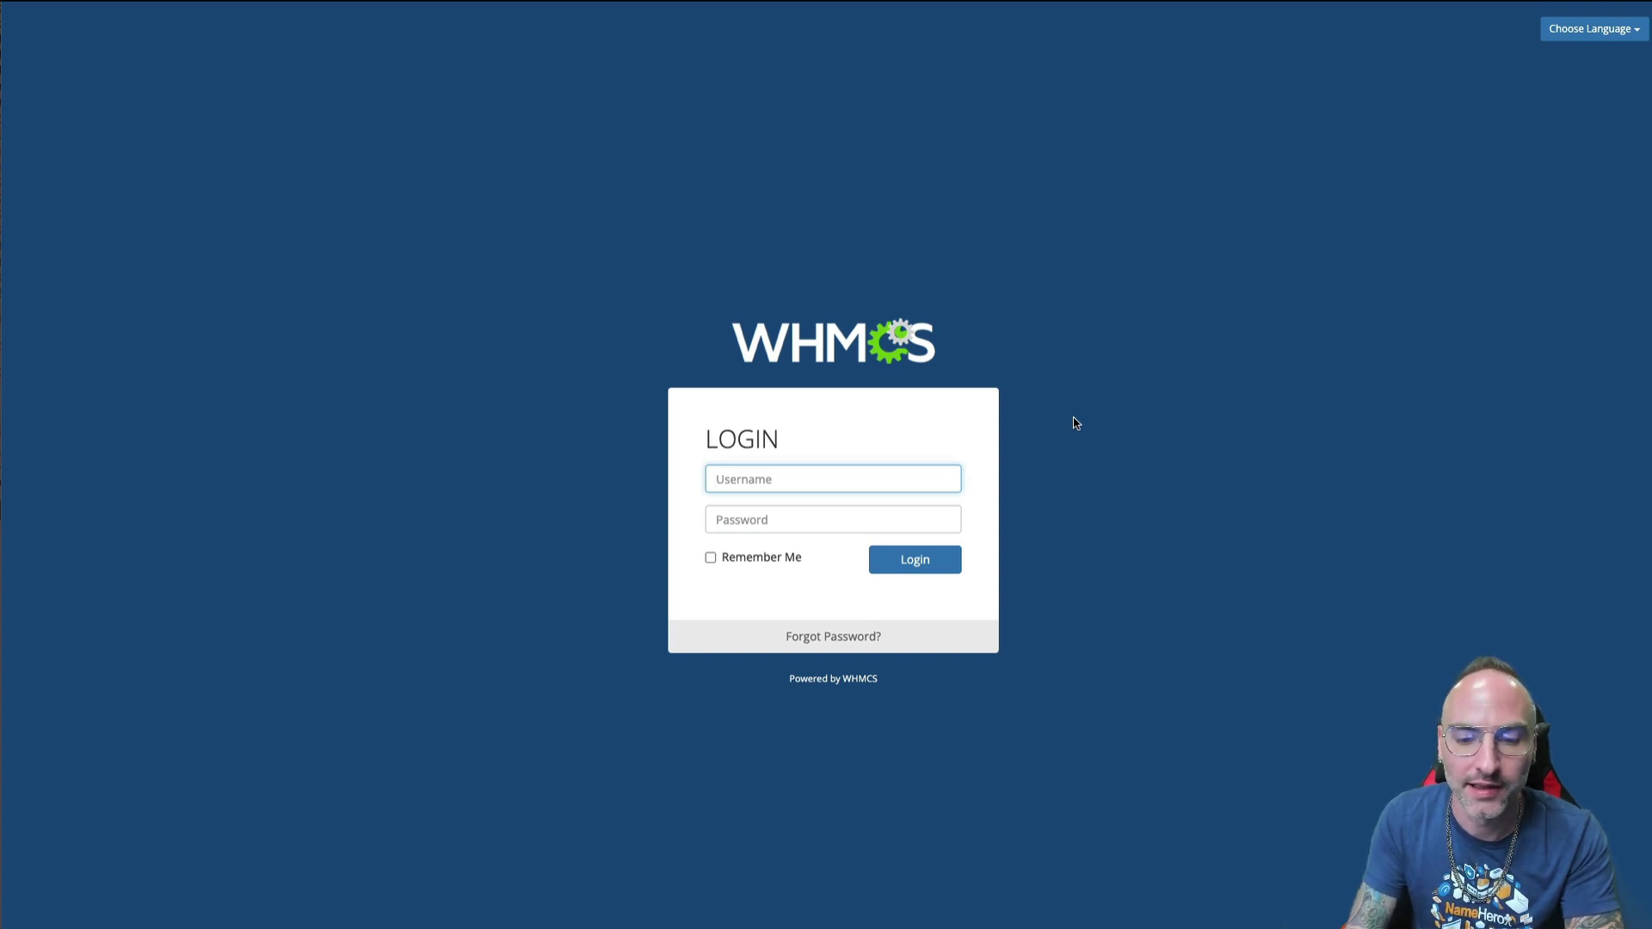
- Log in to the WHMCS admin area with the admin username and password
{"action": "key", "text": "Tab"}
{"action": "key", "text": "ctrl+v"}
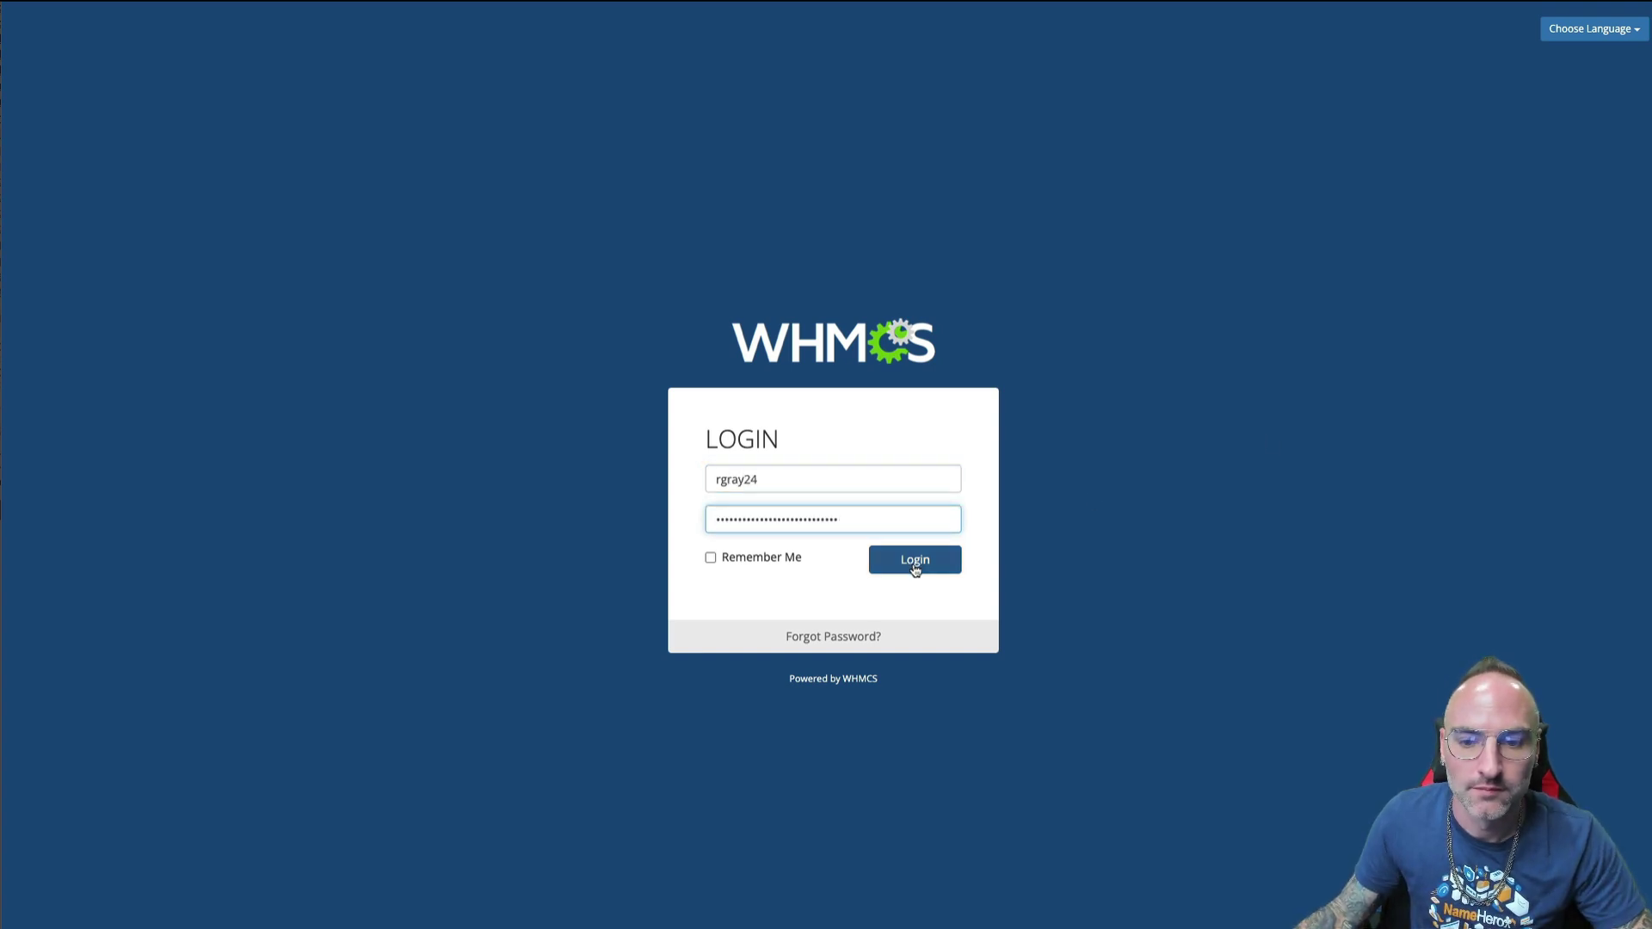
{"action": "left_click", "coordinate": [915, 562]}
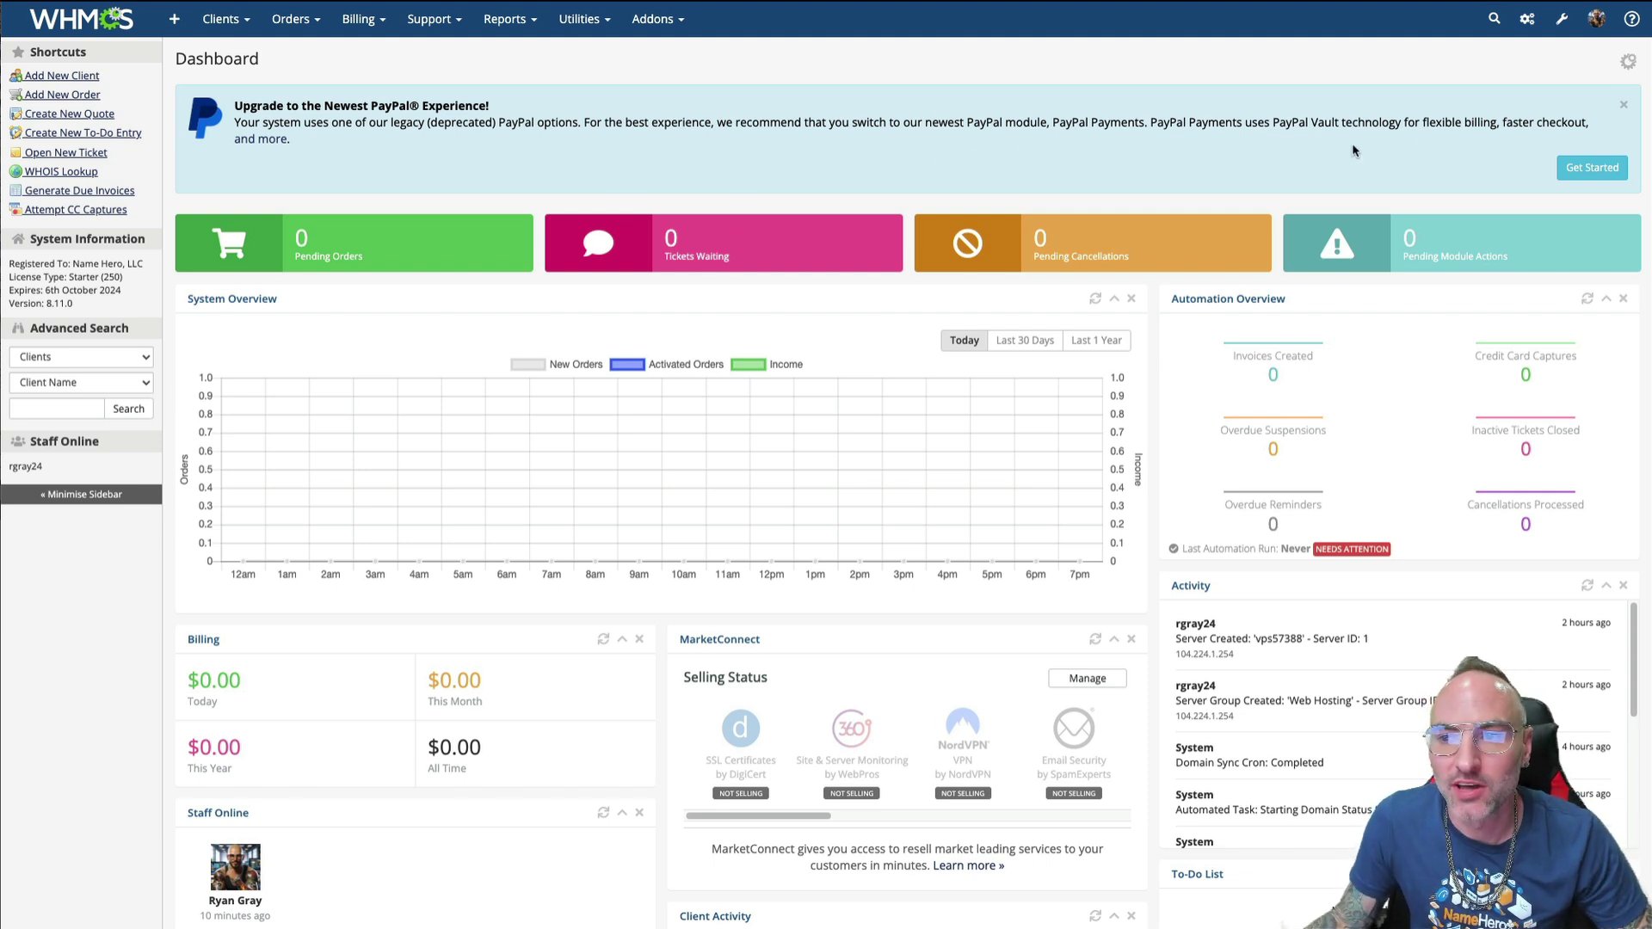
- Find Servers through a System Settings search for 'serv' and begin a new server group
{"action": "left_click", "coordinate": [1554, 26]}
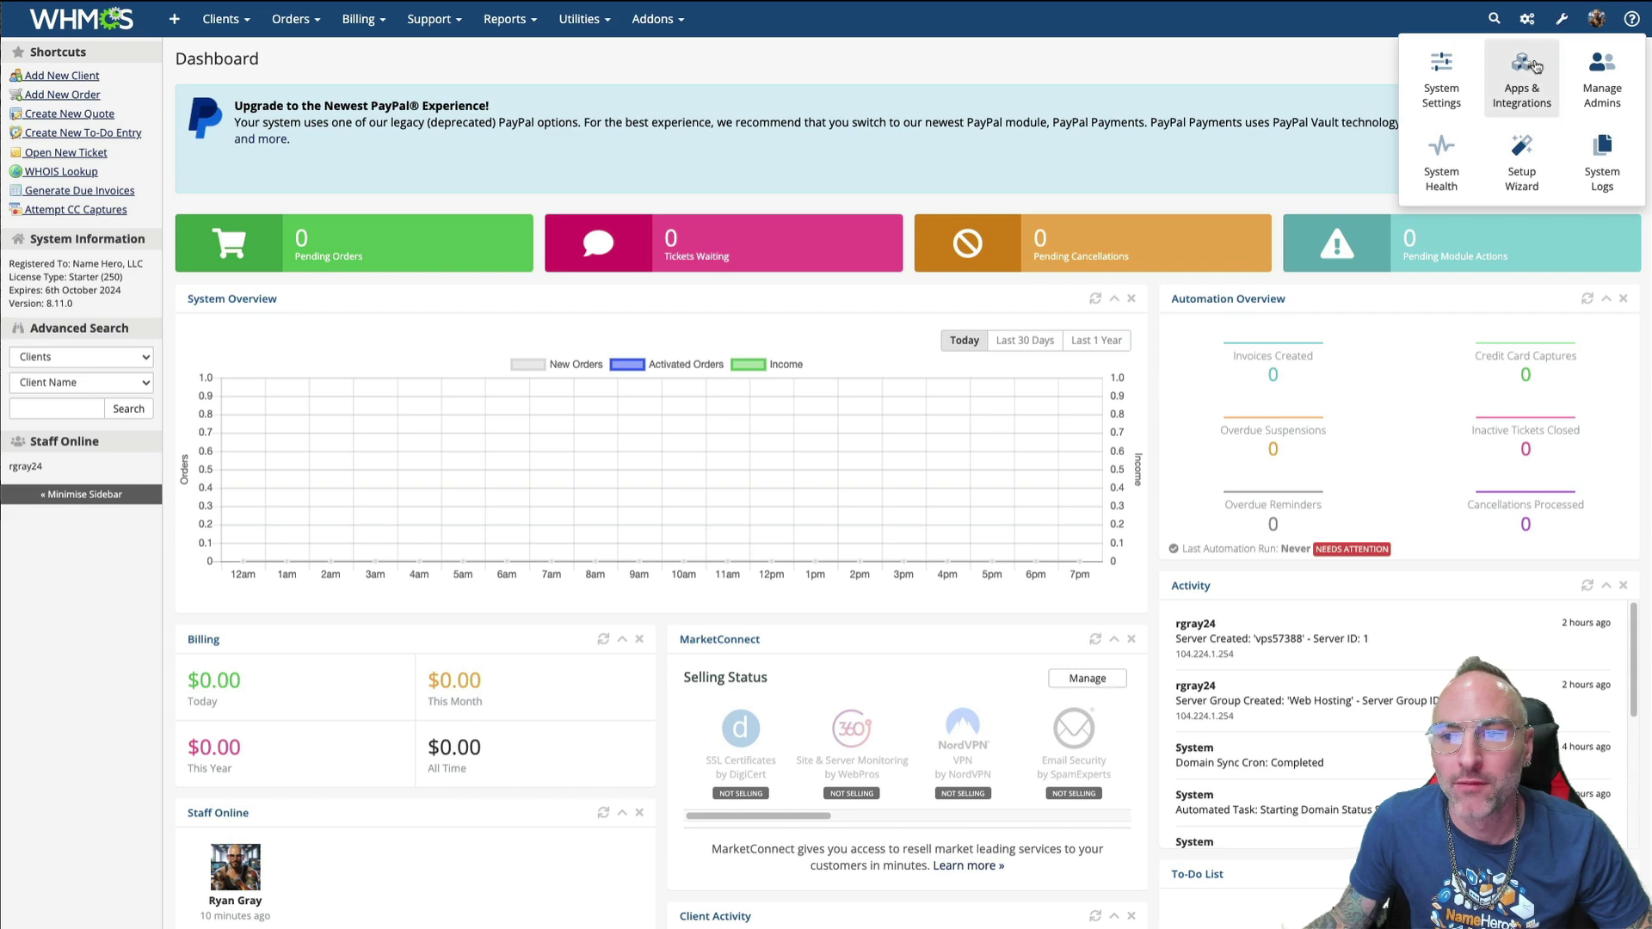
{"action": "left_click", "coordinate": [1426, 90]}
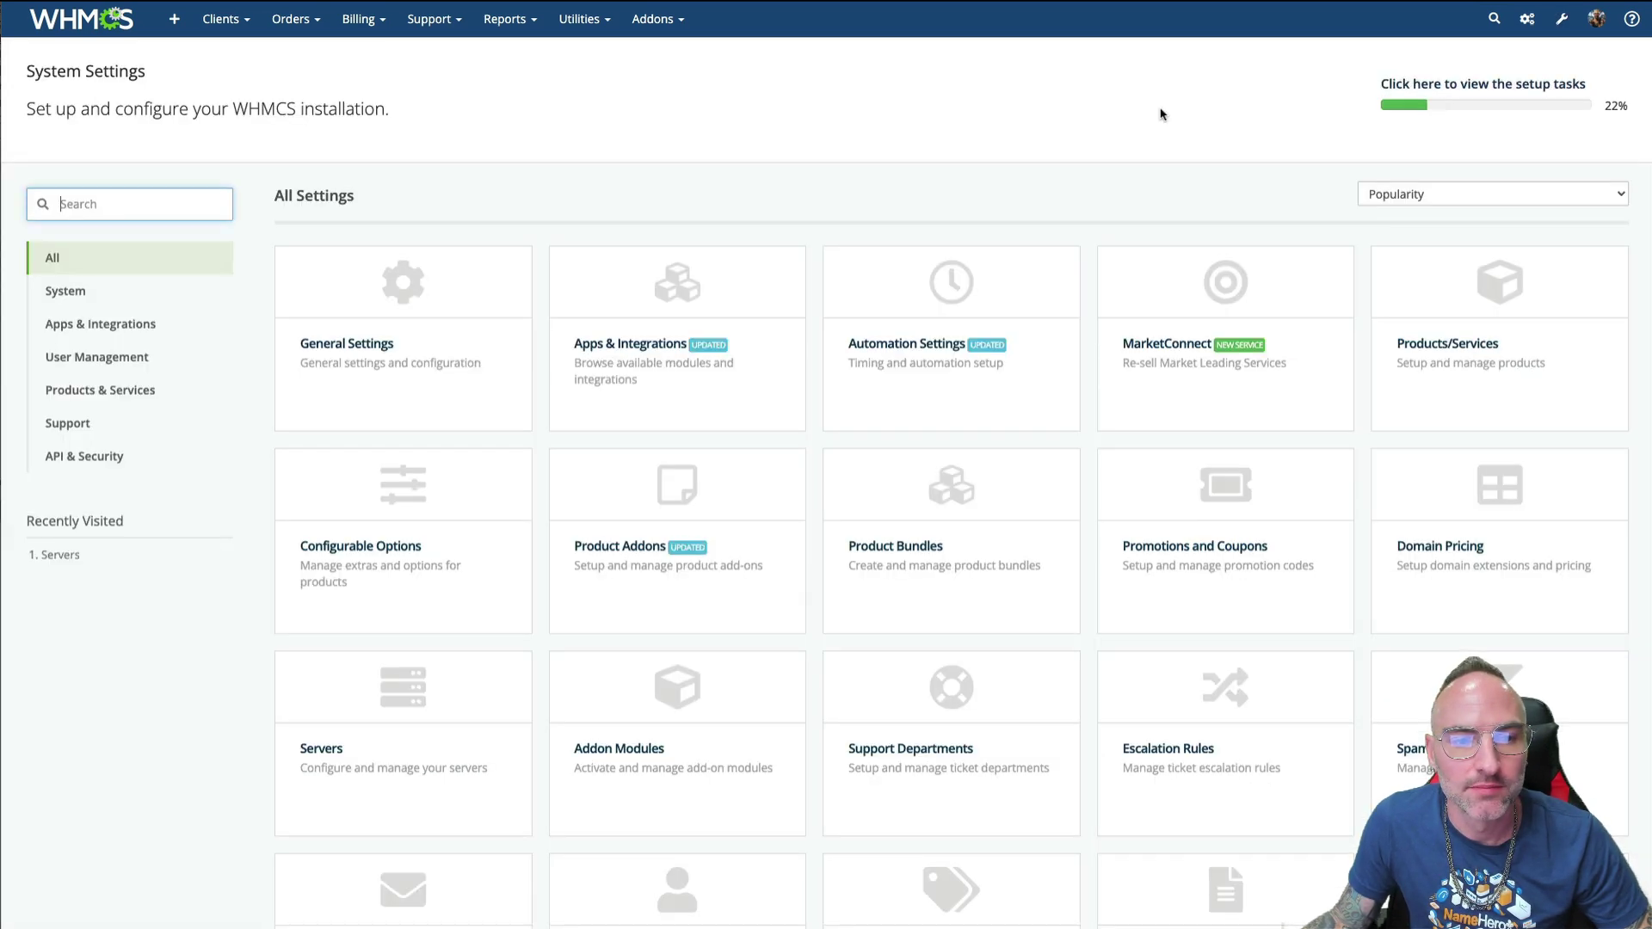
{"action": "type", "text": "ser"}
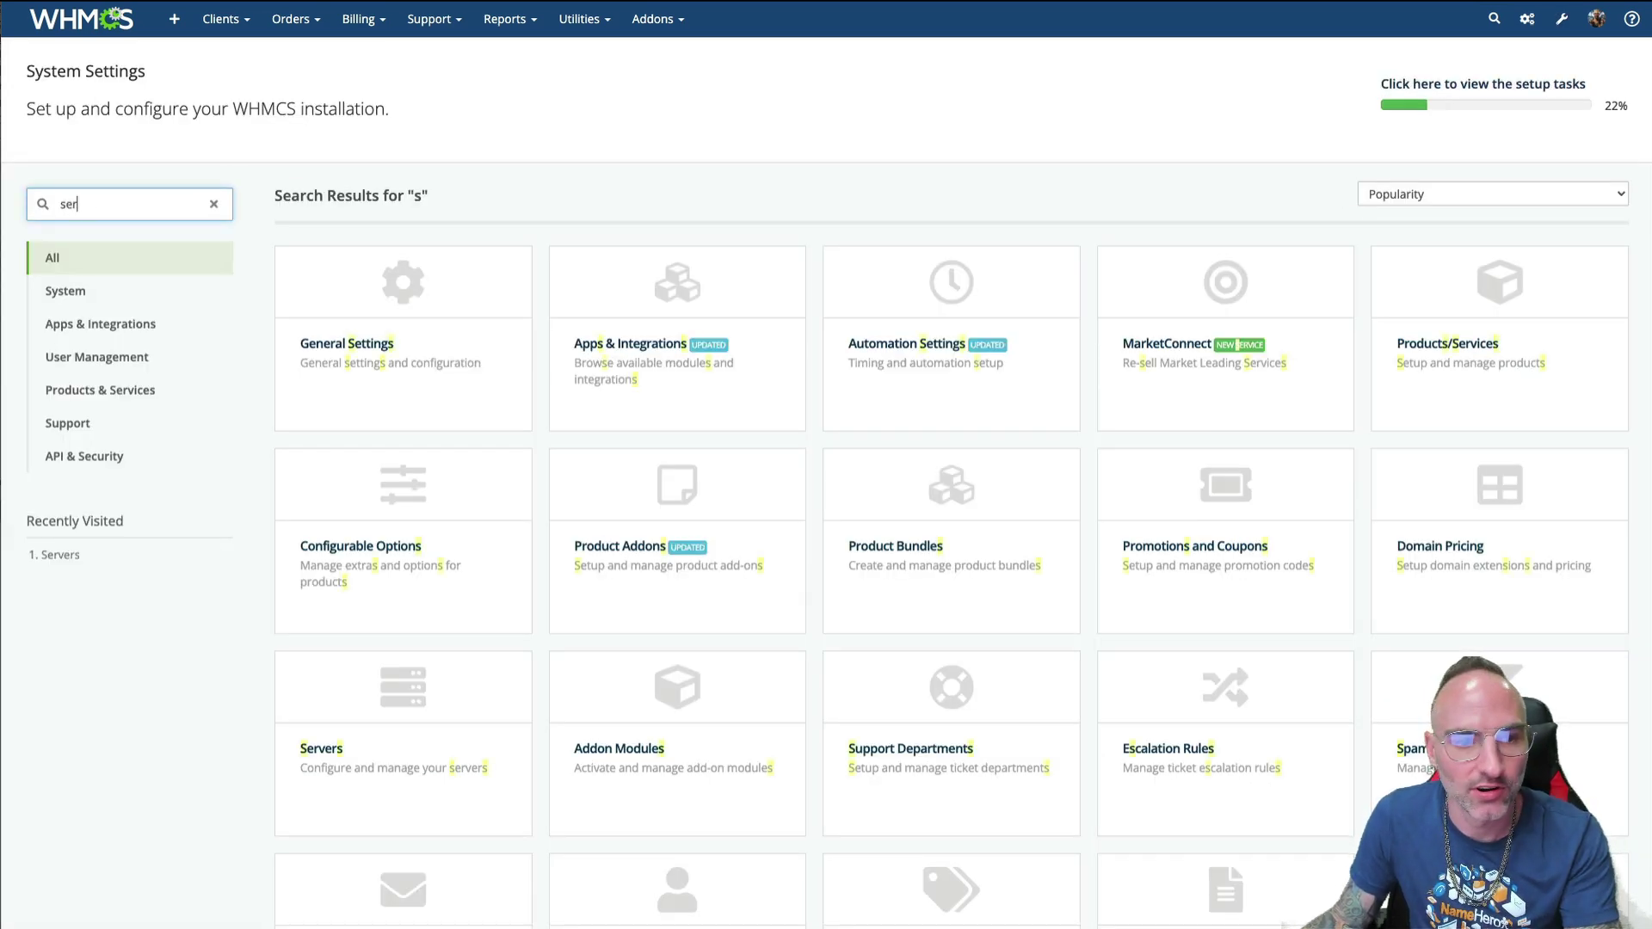
{"action": "type", "text": "v"}
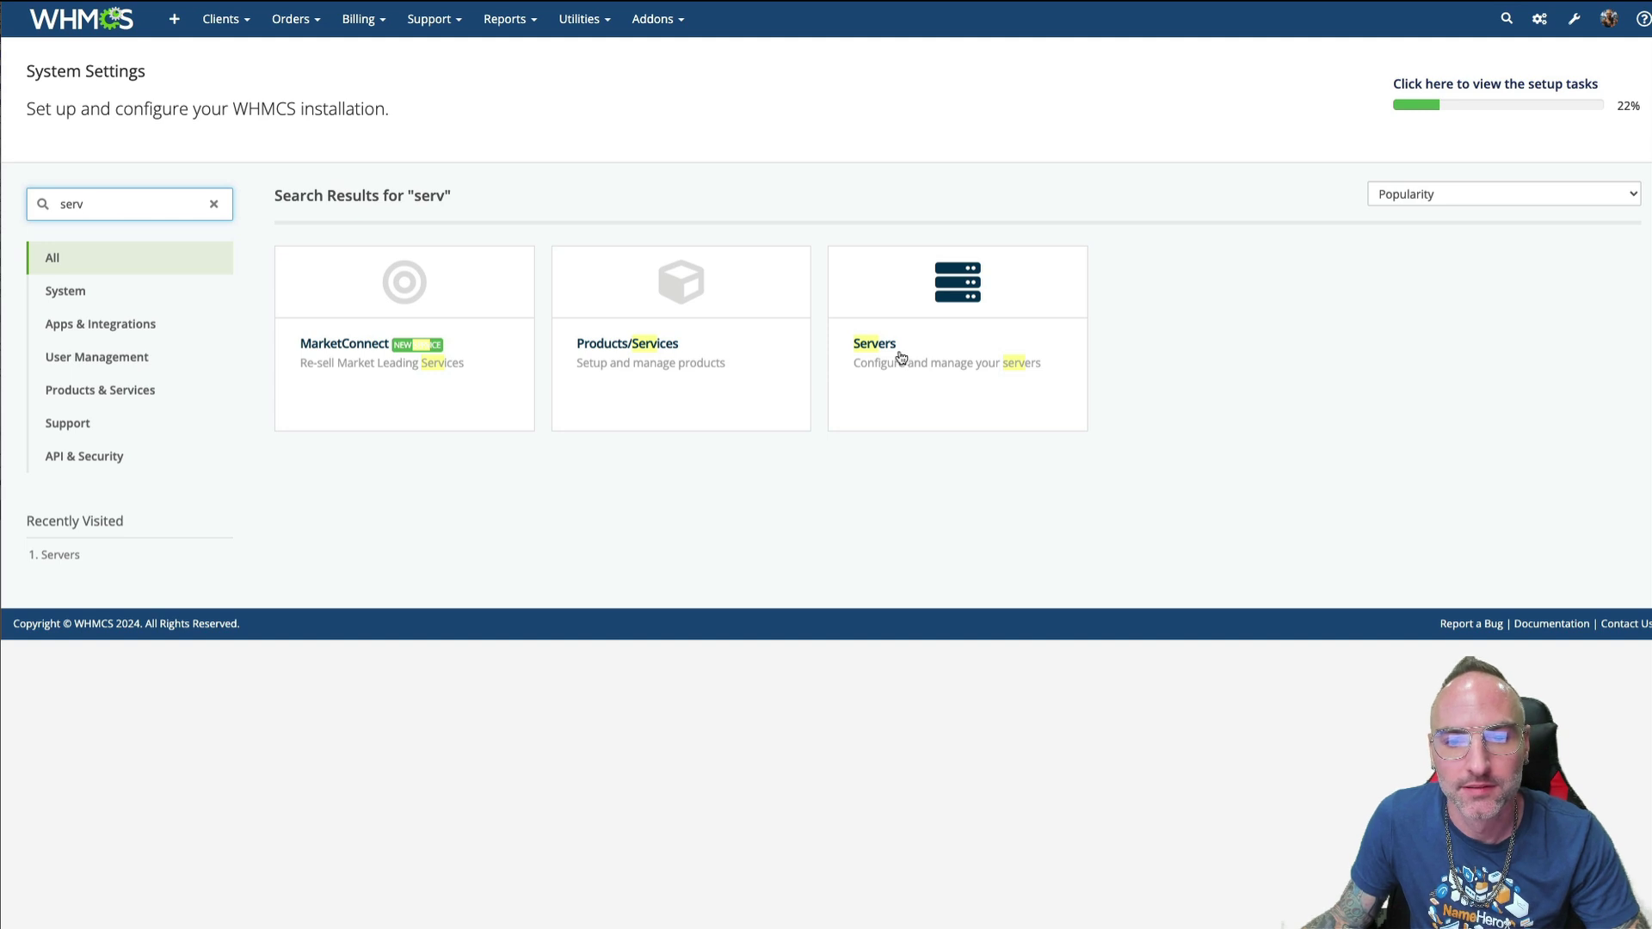
{"action": "left_click", "coordinate": [898, 359]}
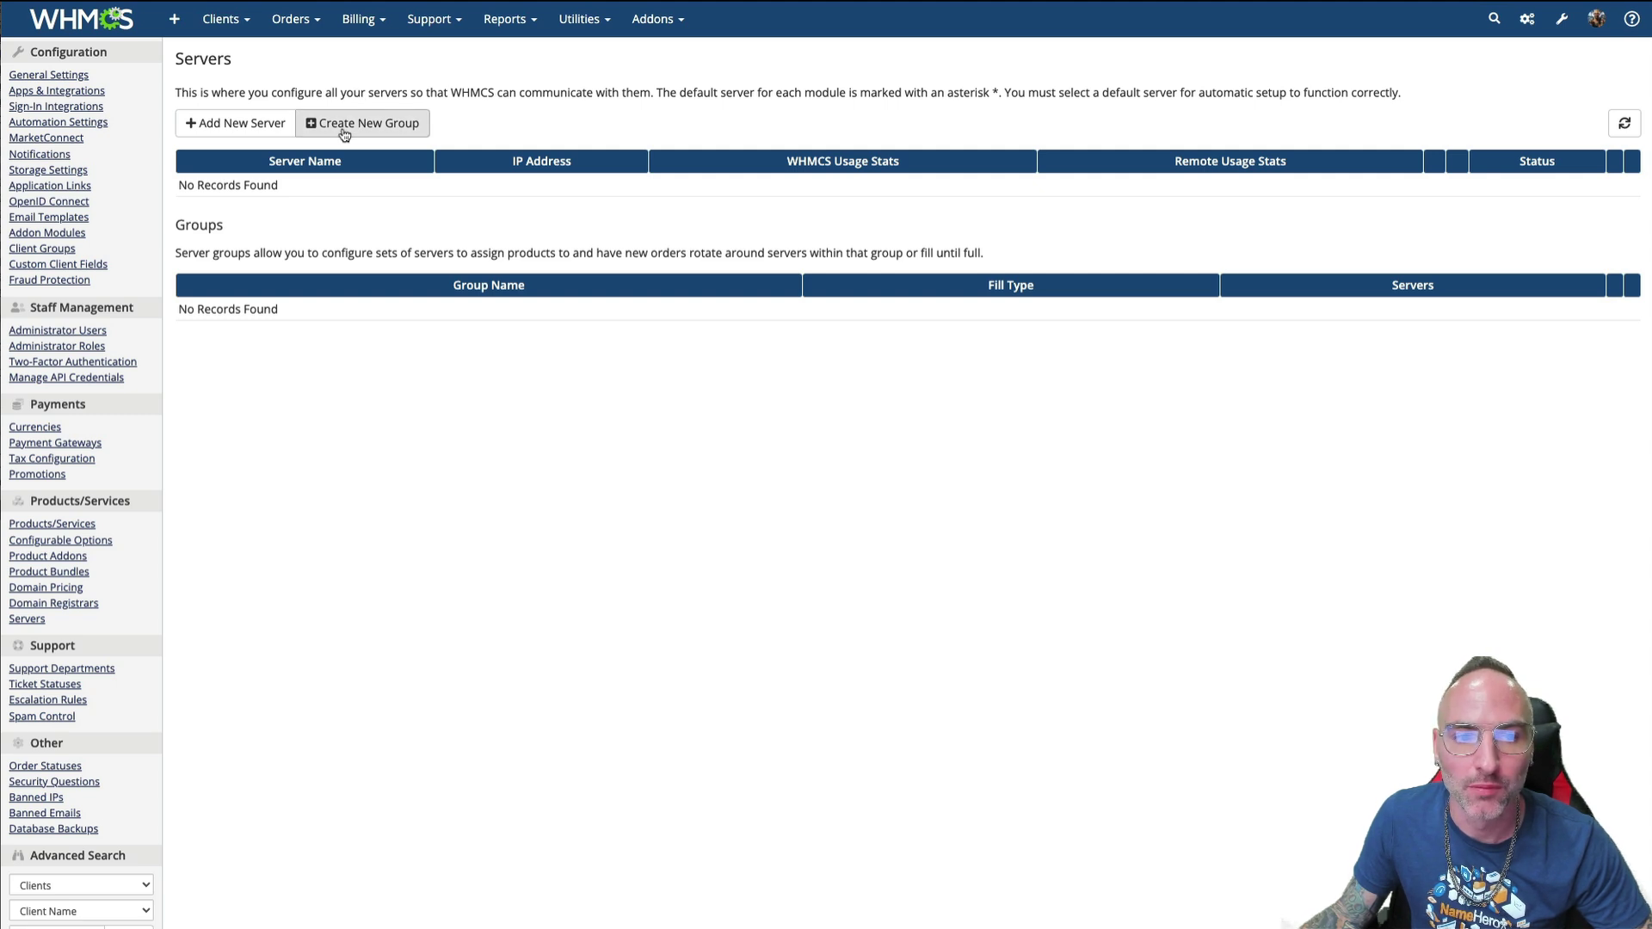
{"action": "left_click", "coordinate": [344, 129]}
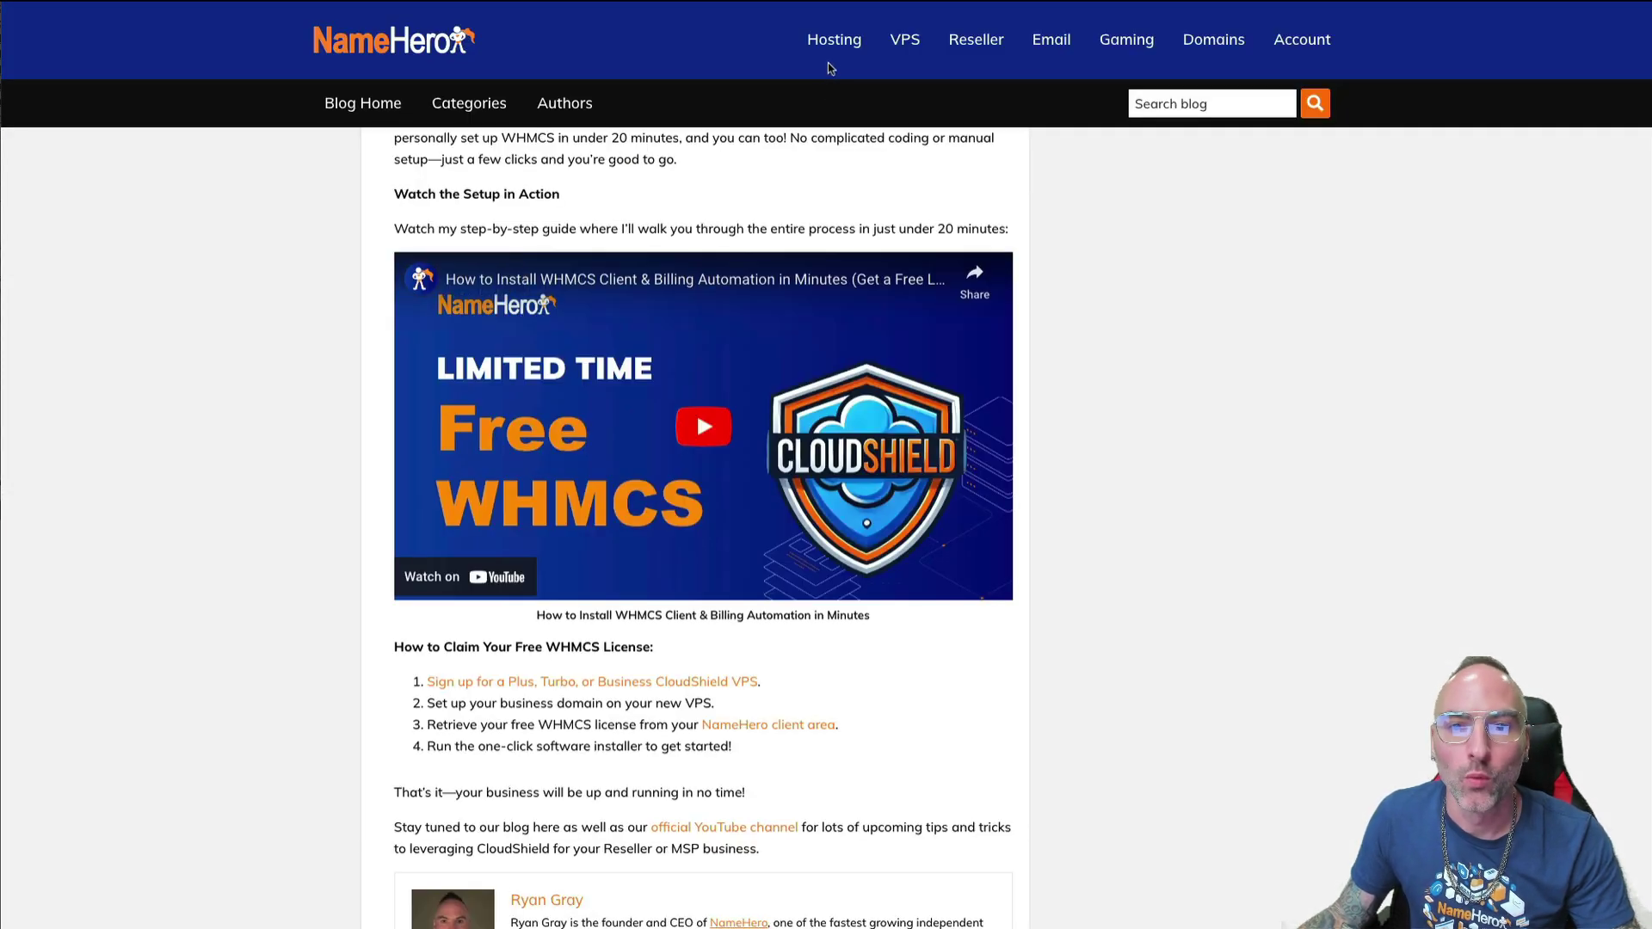
{"action": "mouse_move", "coordinate": [833, 60]}
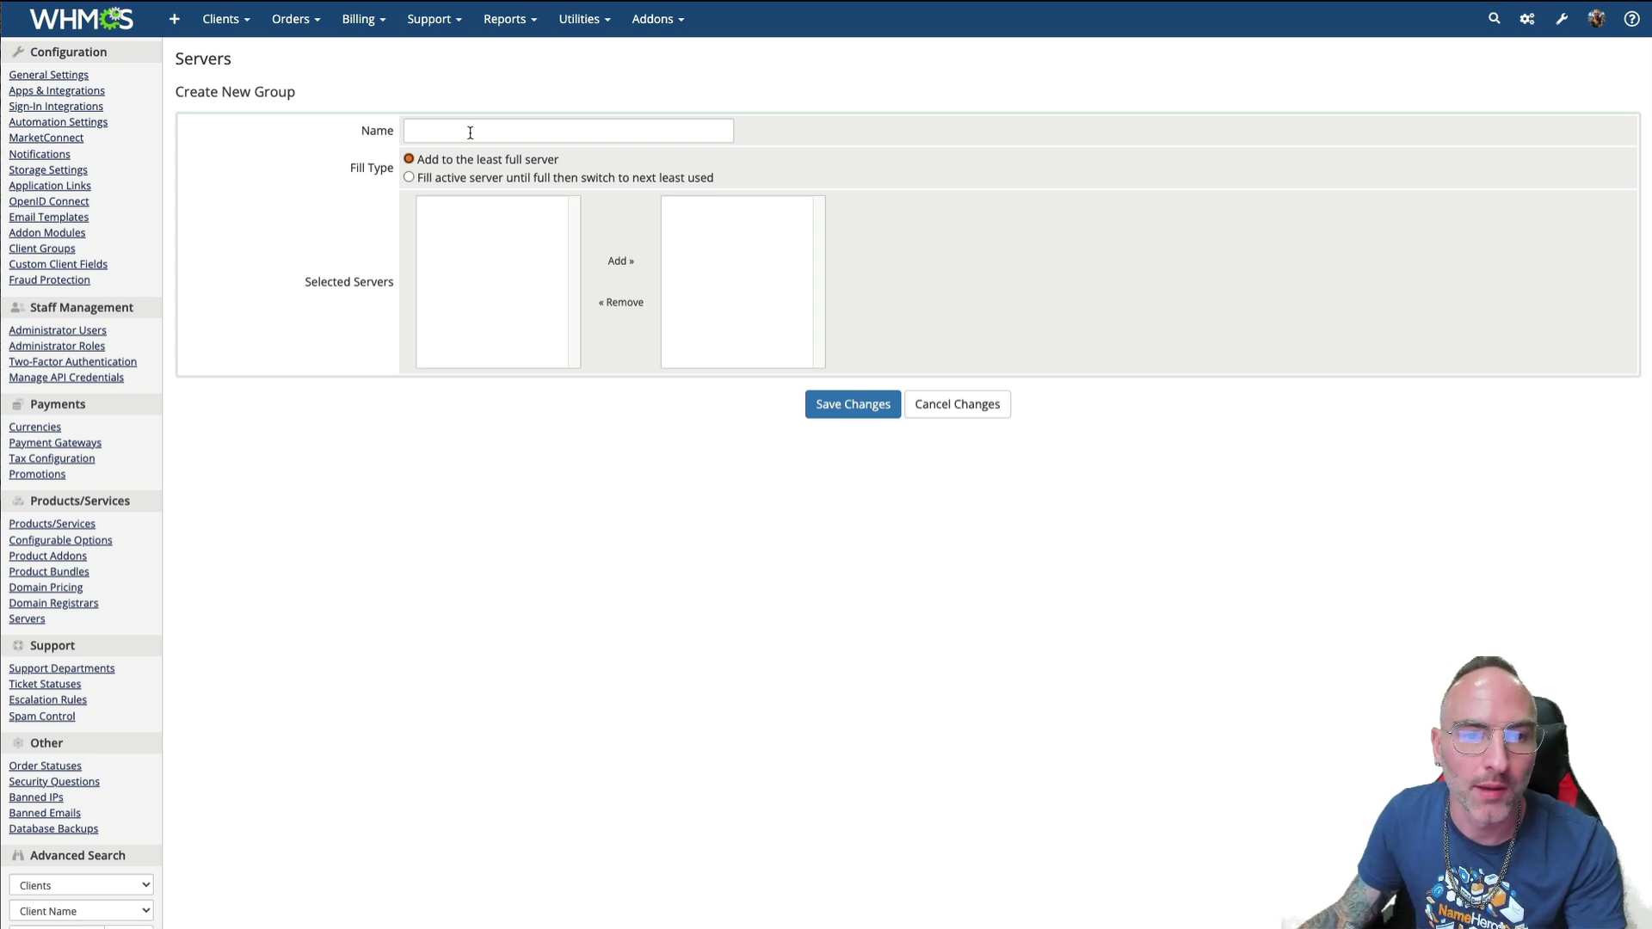
- Name the group 'Web Hosting', keep 'Add to the least full server', and save it
{"action": "left_click", "coordinate": [469, 132]}
{"action": "type", "text": "Web"}
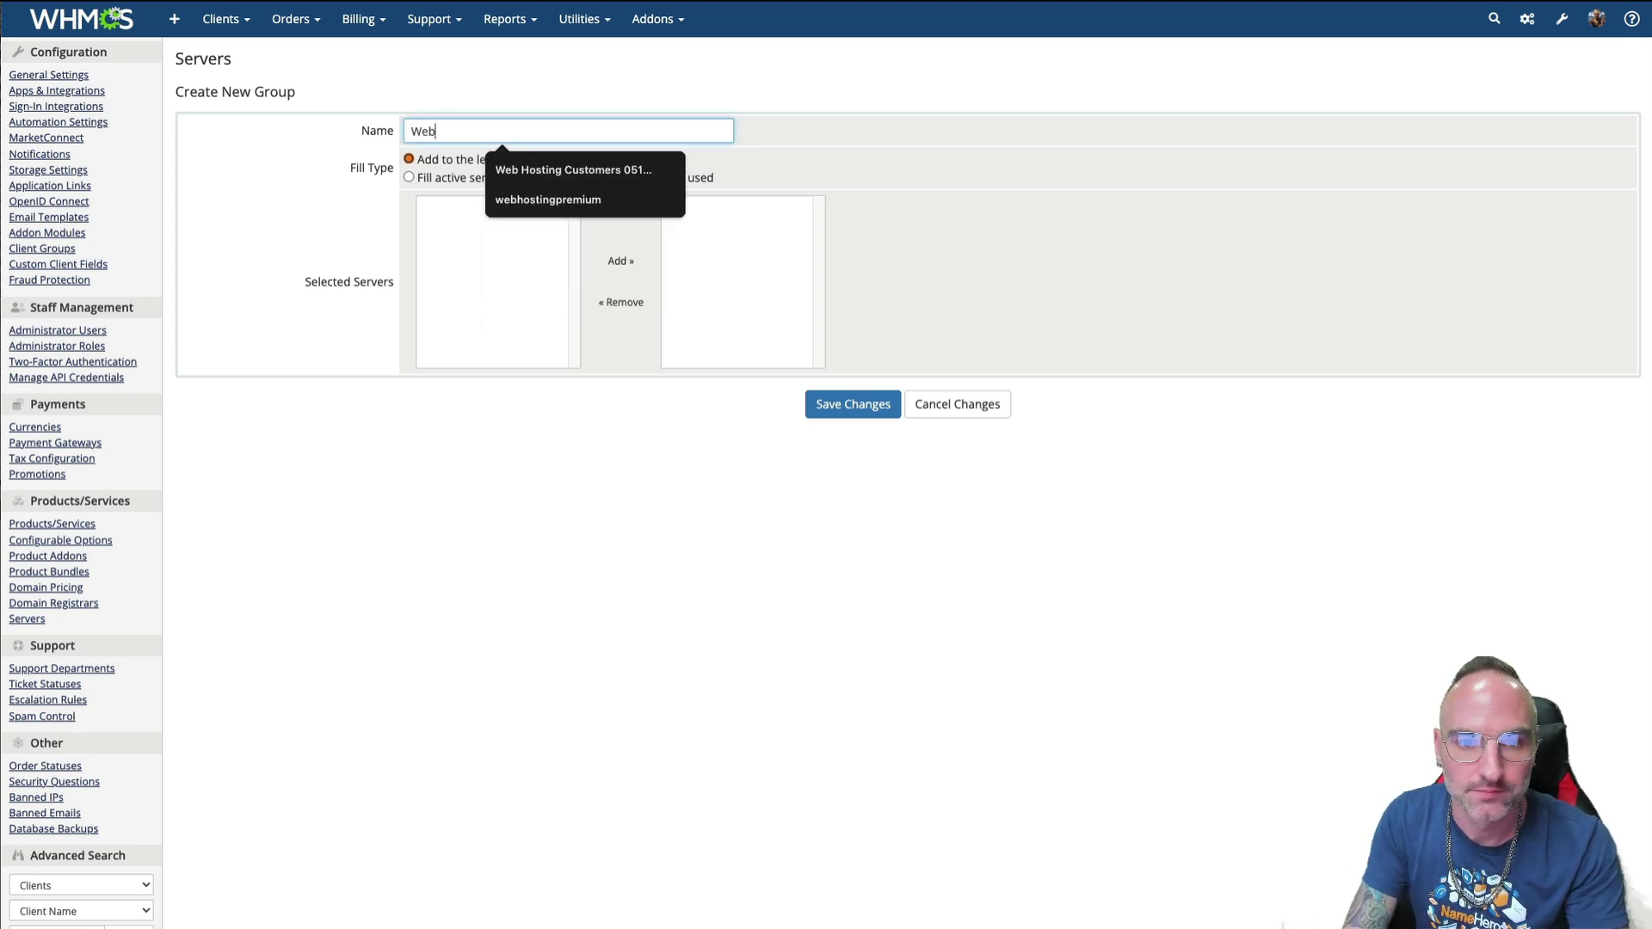
{"action": "type", "text": " HOsting"}
{"action": "key", "text": "BackSpace"}
{"action": "key", "text": "BackSpace"}
{"action": "key", "text": "BackSpace"}
{"action": "key", "text": "BackSpace"}
{"action": "key", "text": "BackSpace"}
{"action": "key", "text": "BackSpace"}
{"action": "type", "text": "osting"}
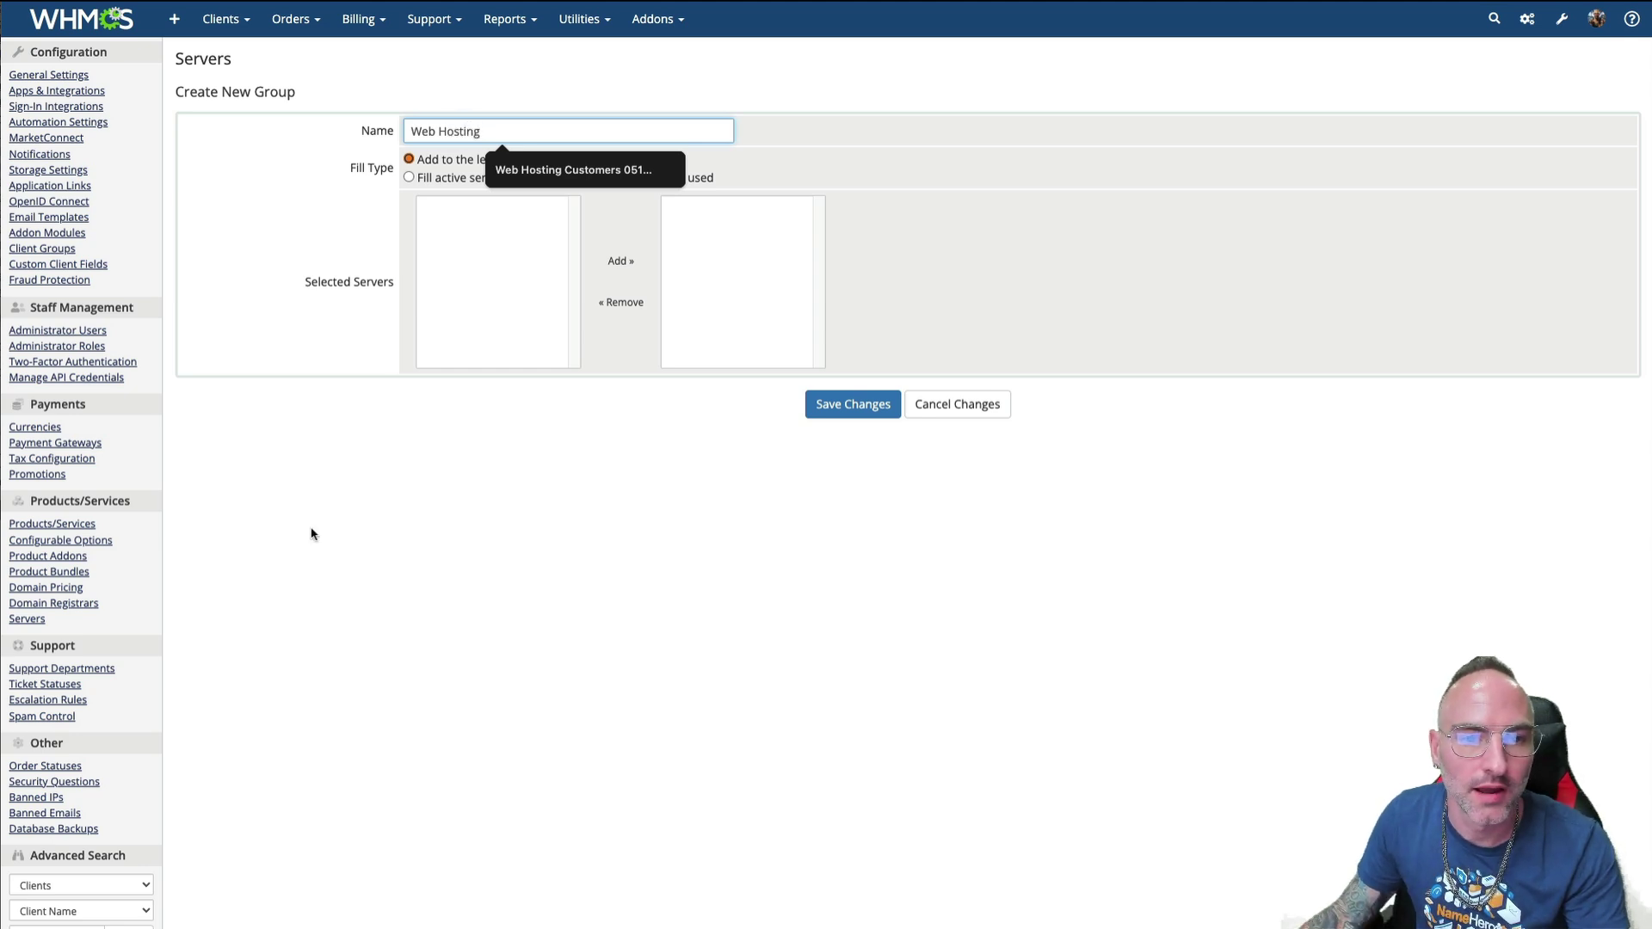
{"action": "left_click", "coordinate": [365, 521]}
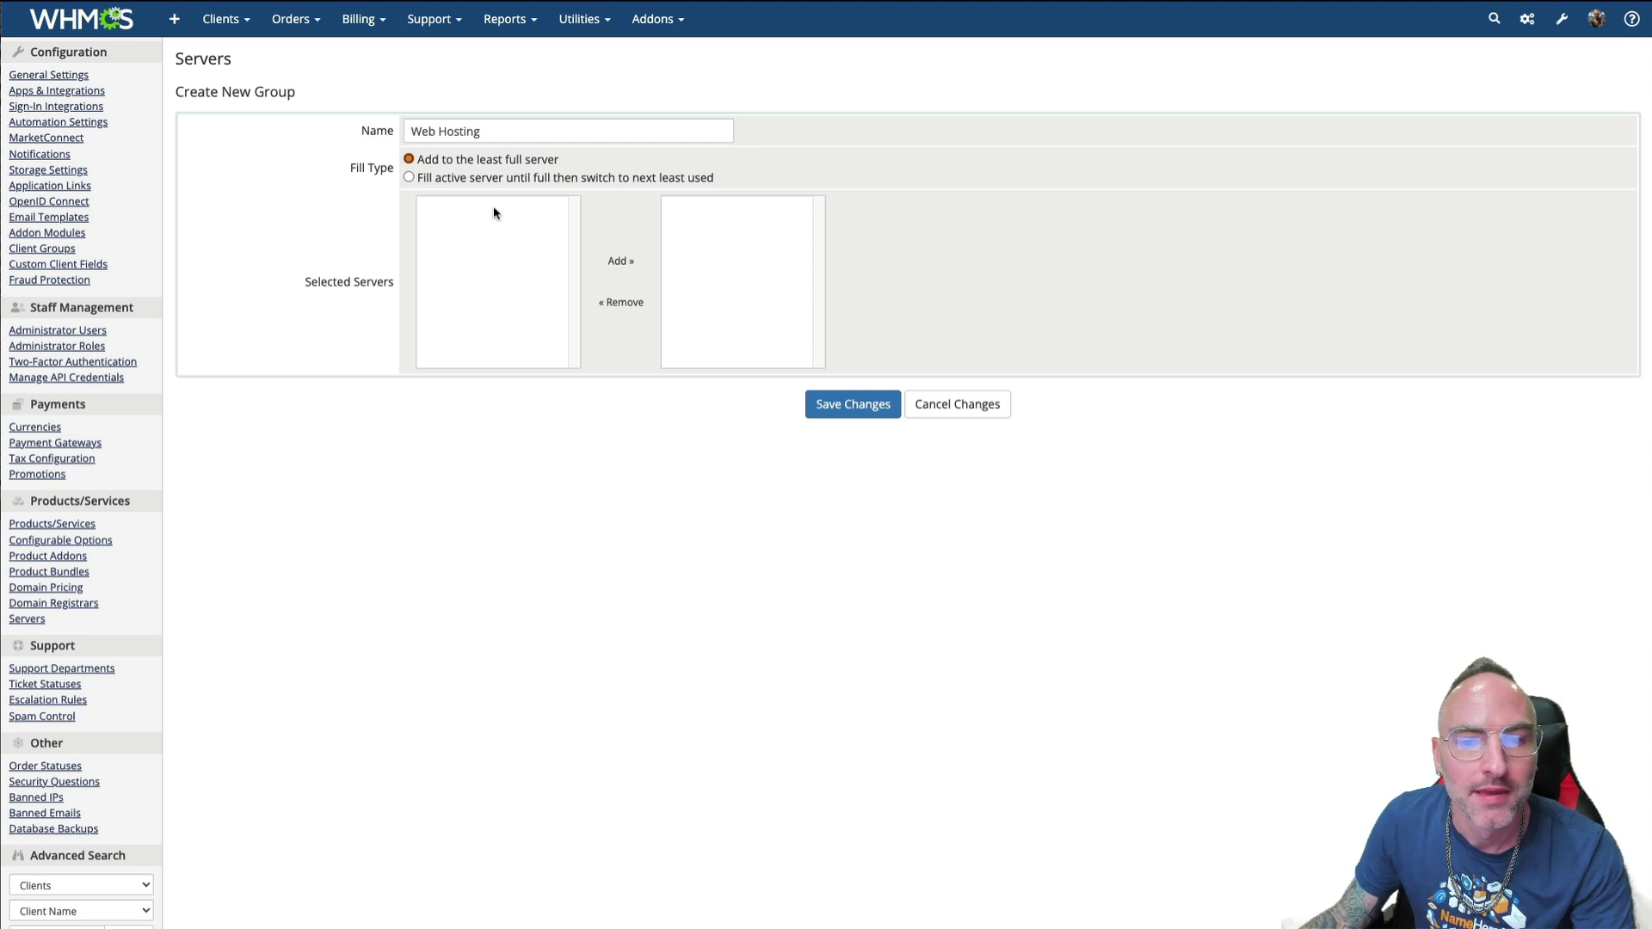
{"action": "left_click", "coordinate": [826, 405]}
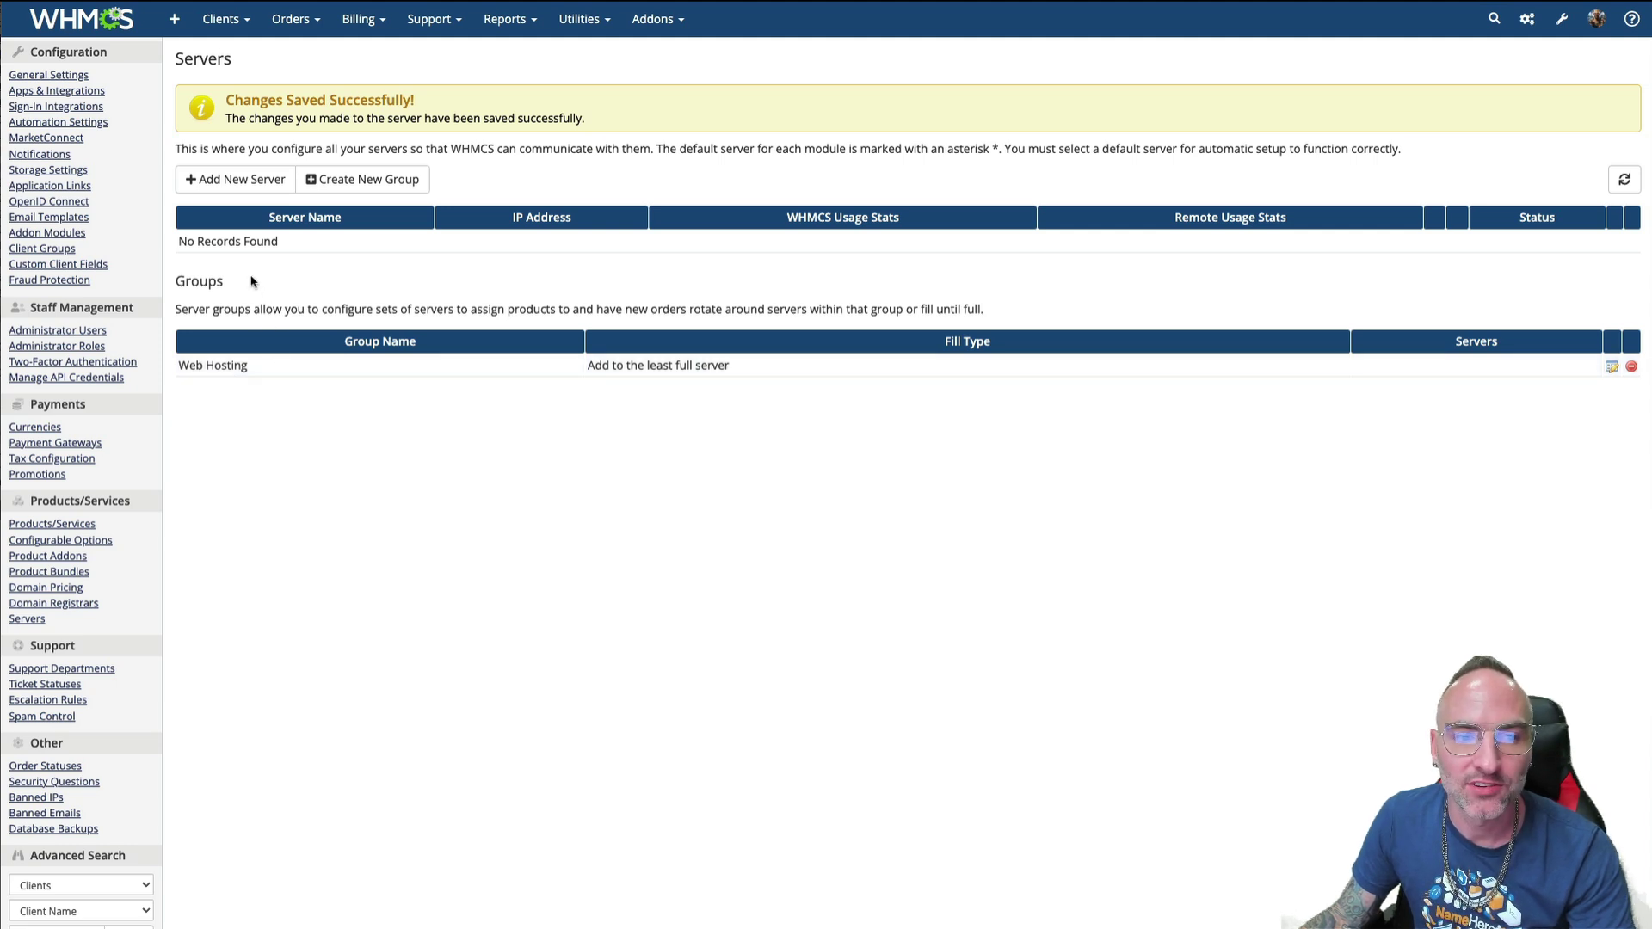
- Start a new server entry and leave cPanel as its module
{"action": "left_click", "coordinate": [230, 186]}
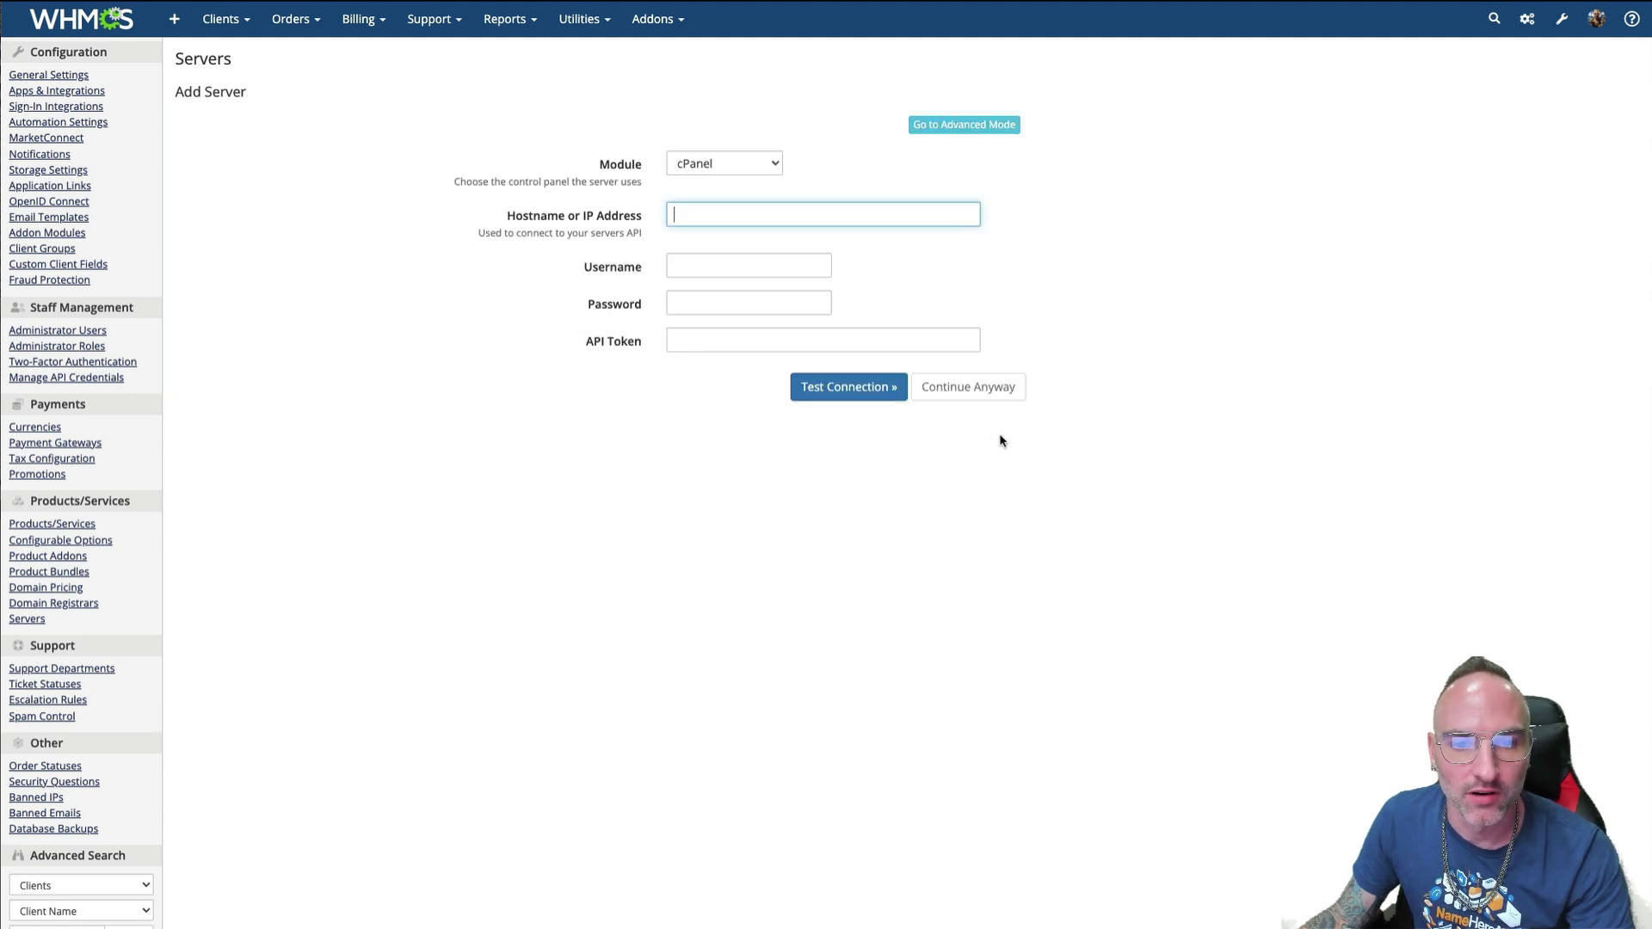
{"action": "left_click", "coordinate": [701, 165]}
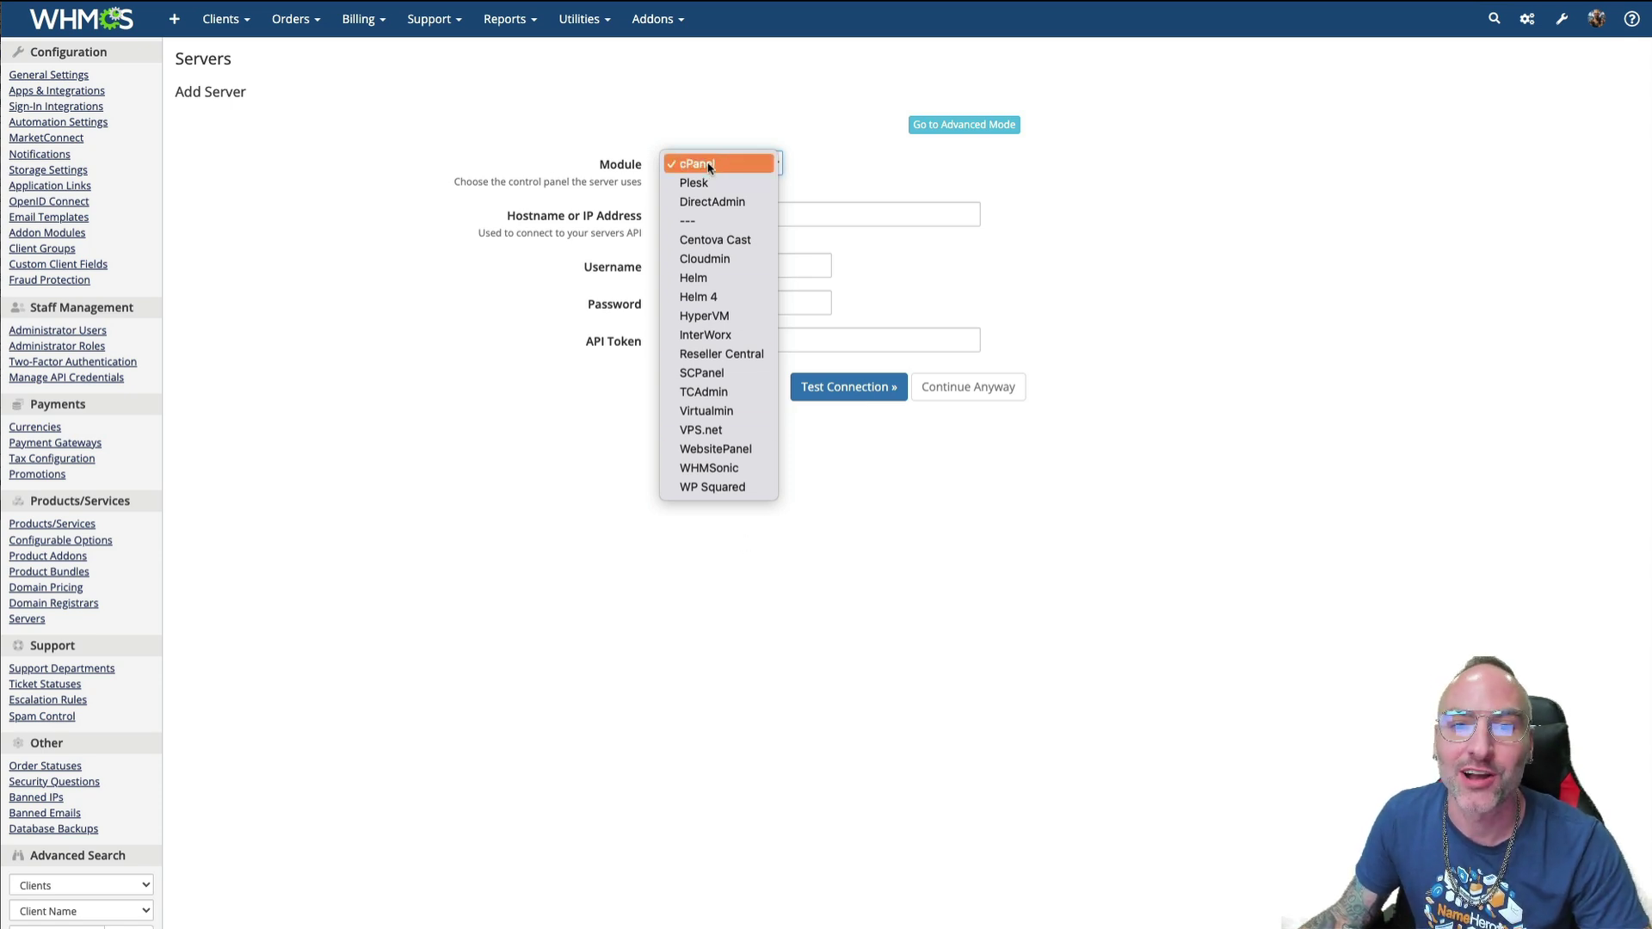
{"action": "left_click", "coordinate": [589, 152]}
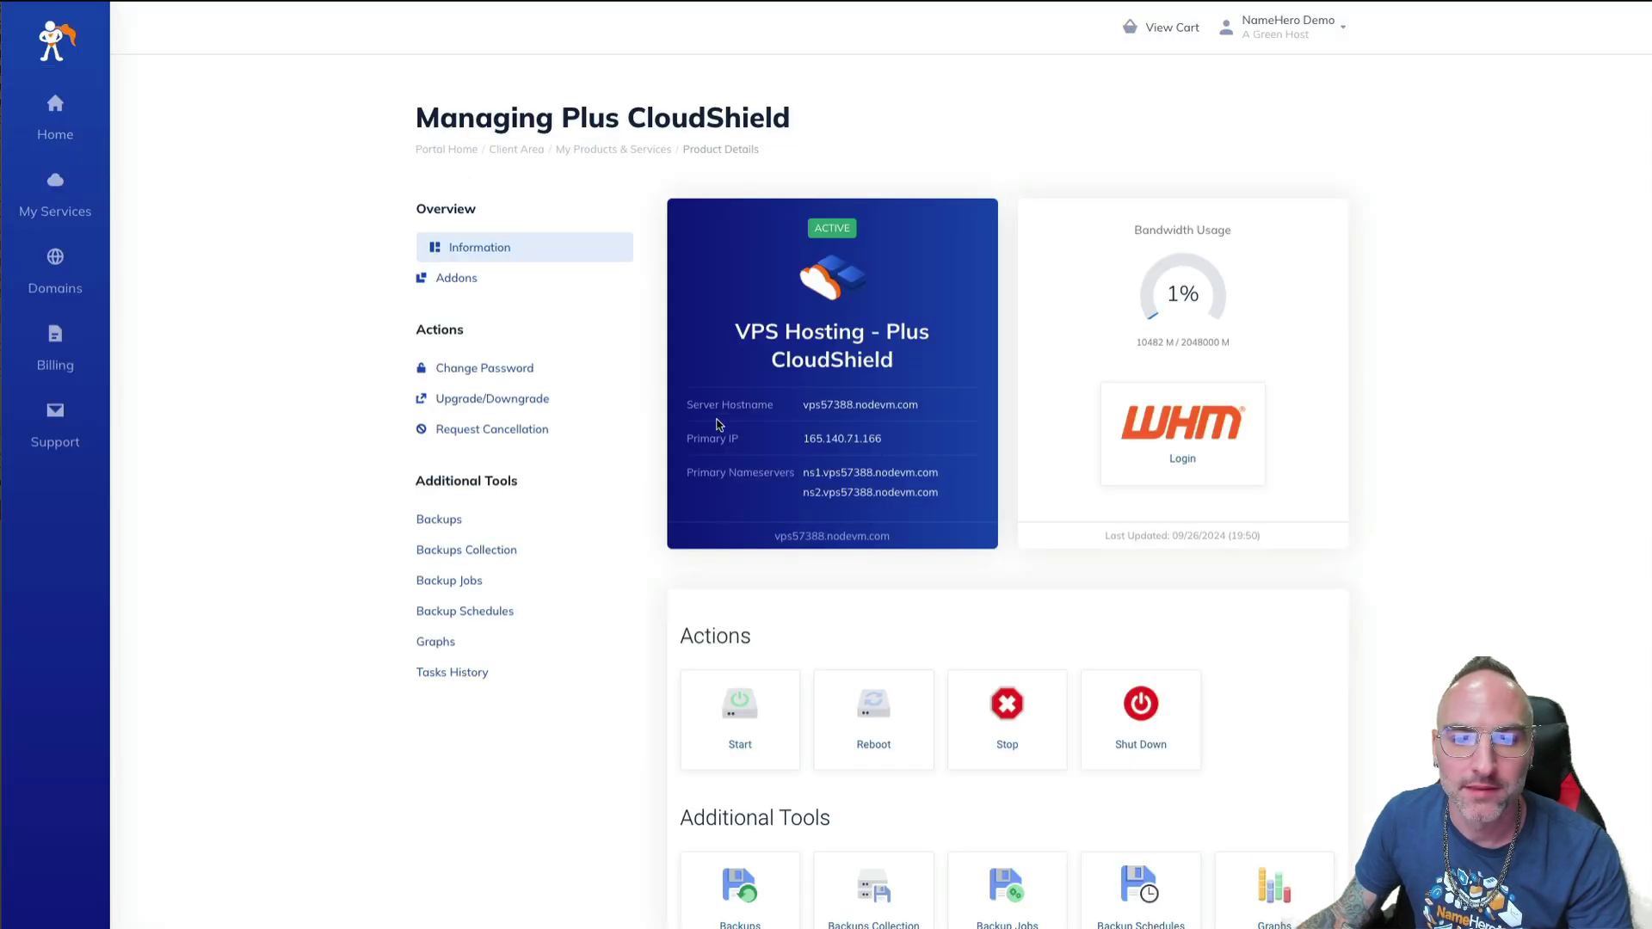
- Copy the VPS hostname vps57388.nodevm.com from the client area service details
{"action": "left_click_drag", "start_coordinate": [722, 406], "coordinate": [741, 407]}
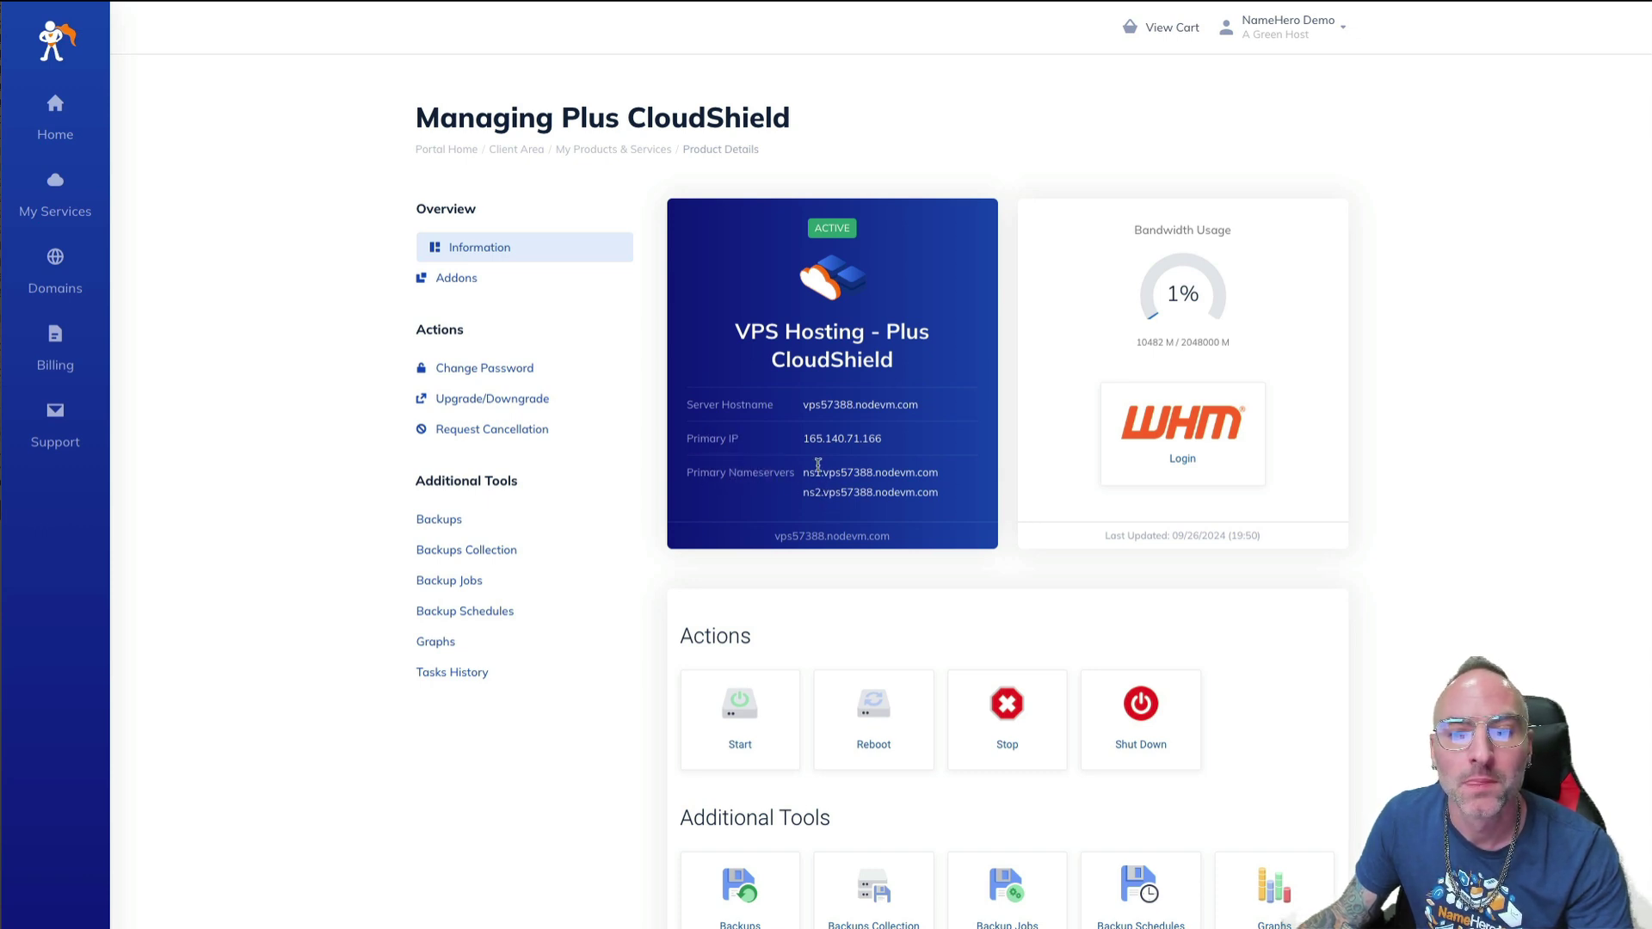
{"action": "left_click_drag", "start_coordinate": [806, 415], "coordinate": [901, 416]}
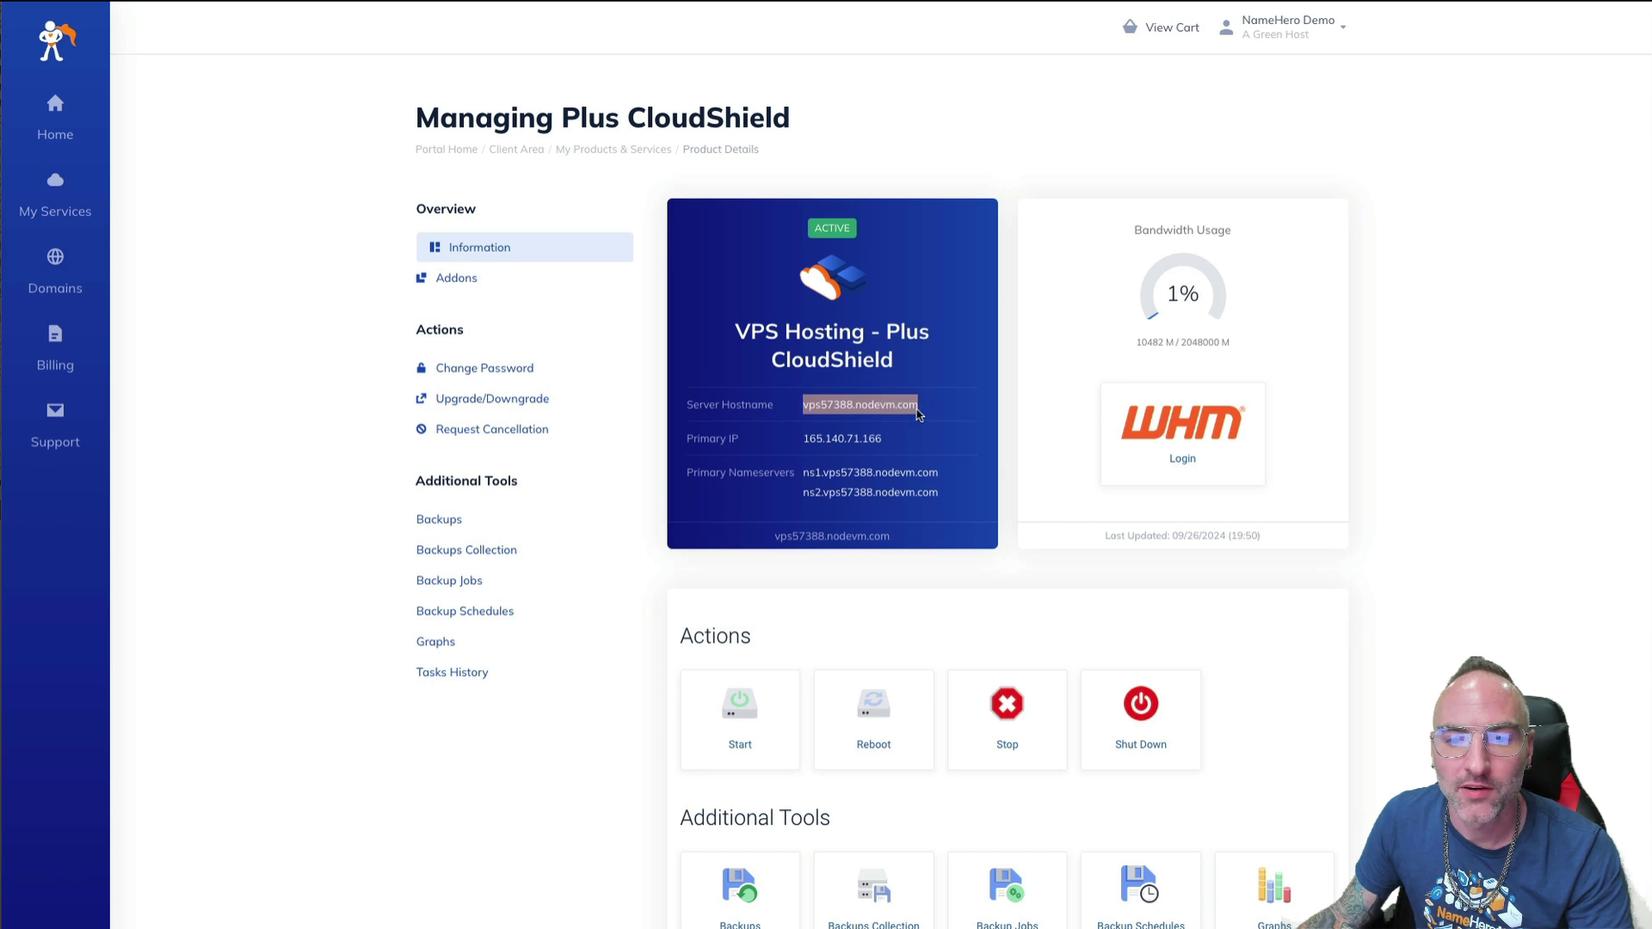
{"action": "right_click", "coordinate": [838, 401]}
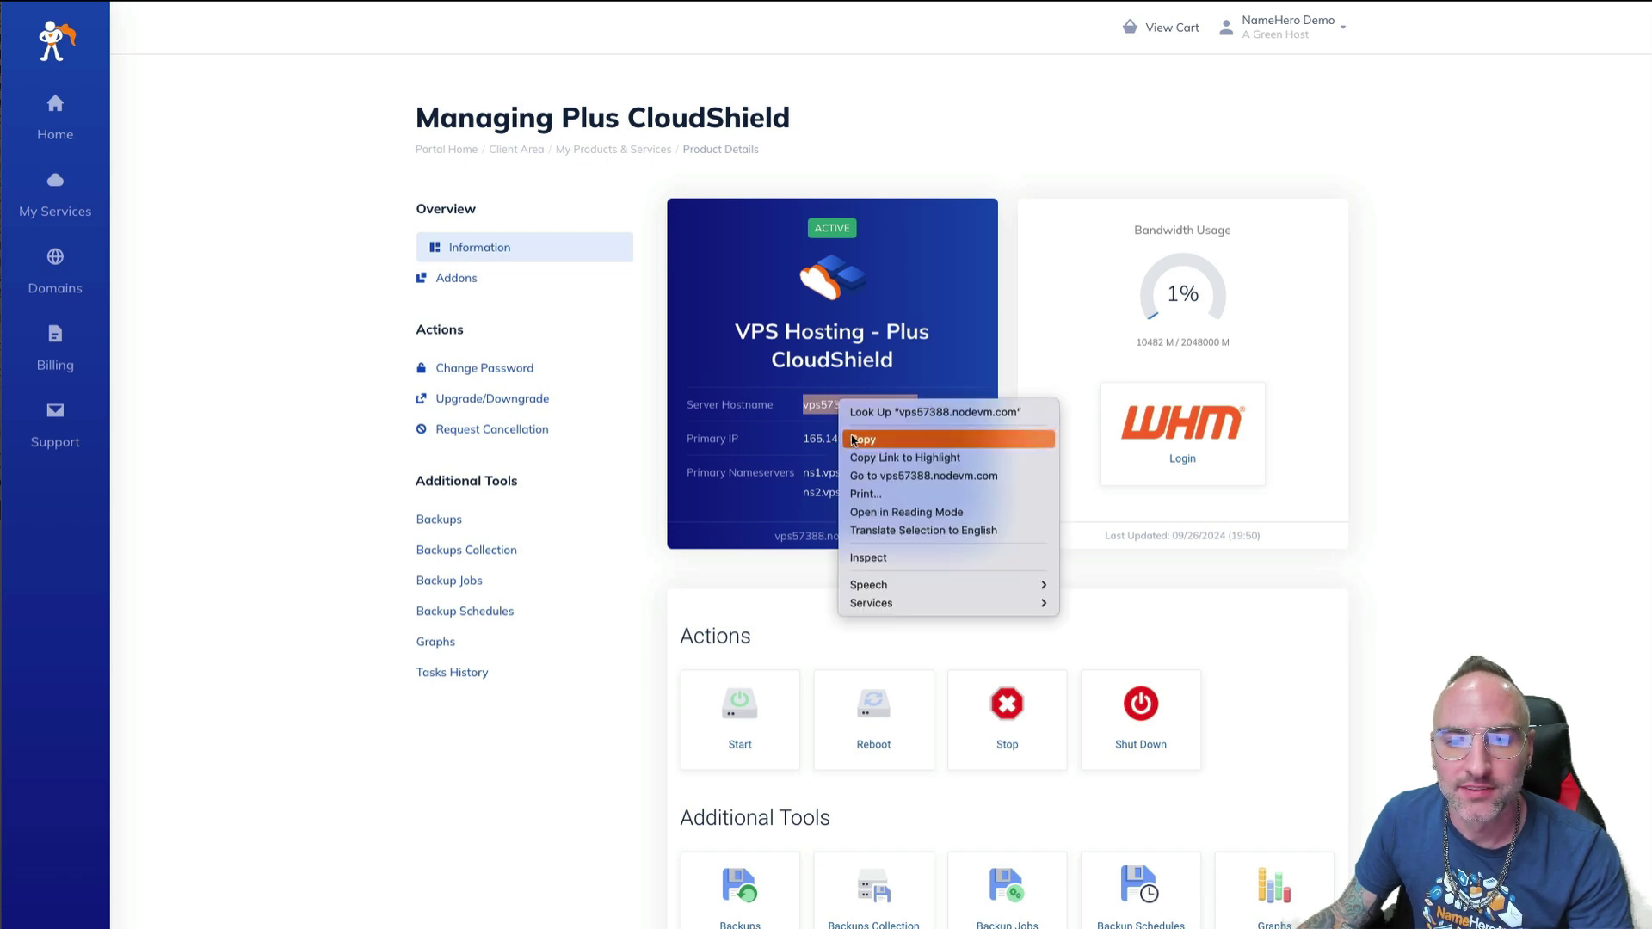
{"action": "left_click", "coordinate": [856, 440]}
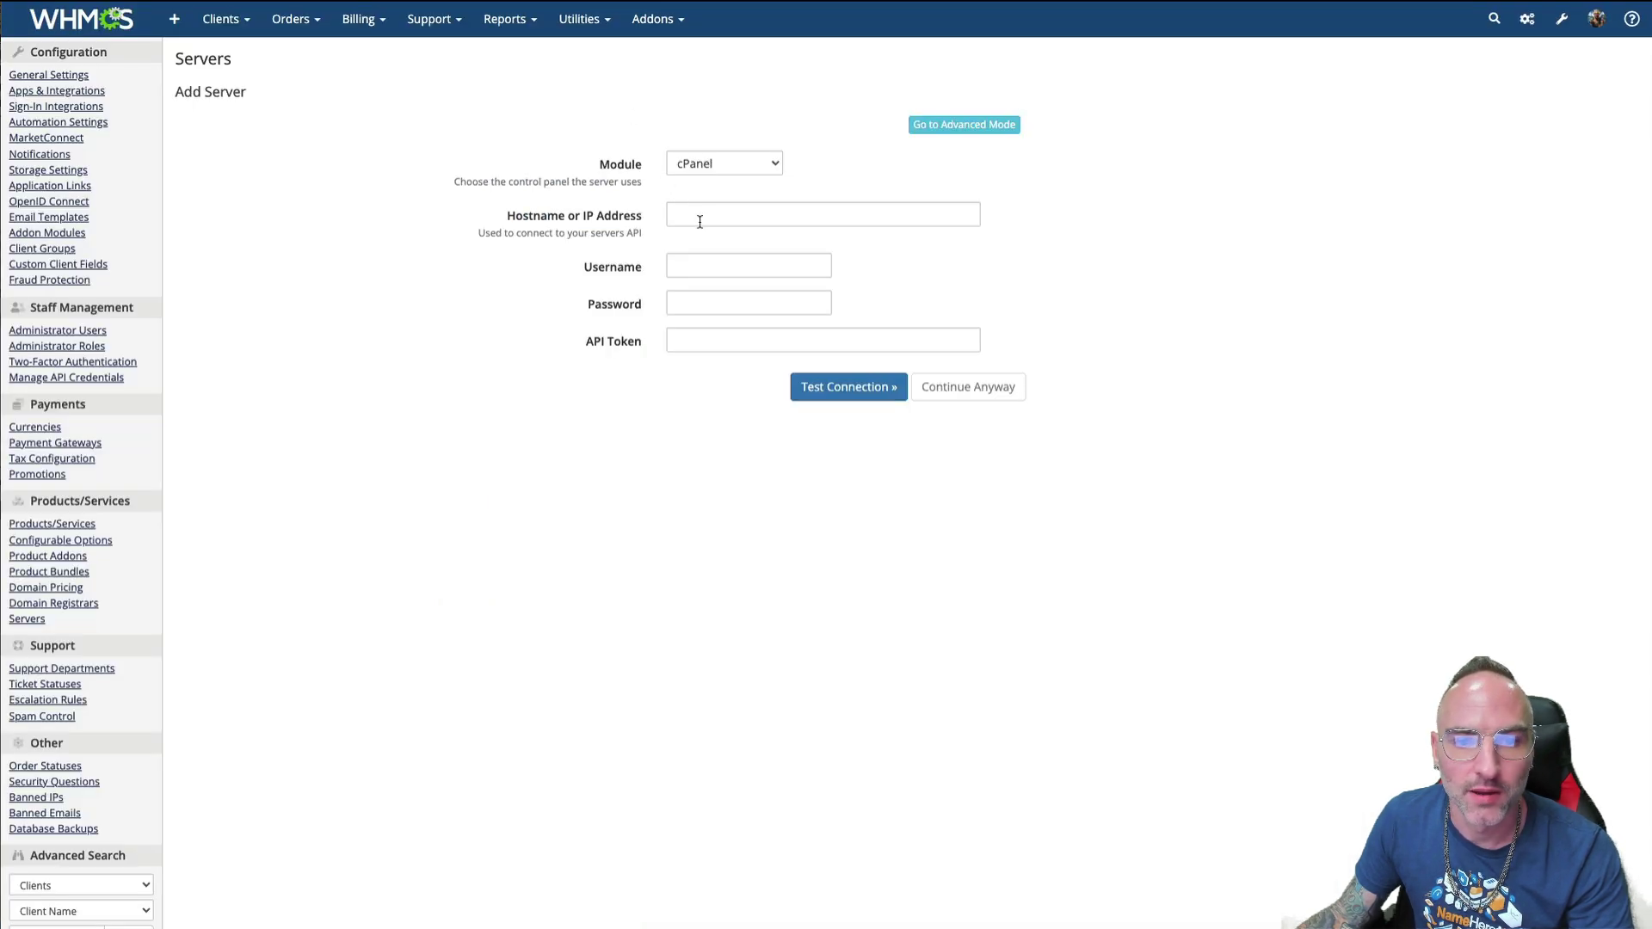
- Fill the Add Server form with the pasted VPS hostname and username root
{"action": "left_click", "coordinate": [684, 216]}
{"action": "key", "text": "super+v"}
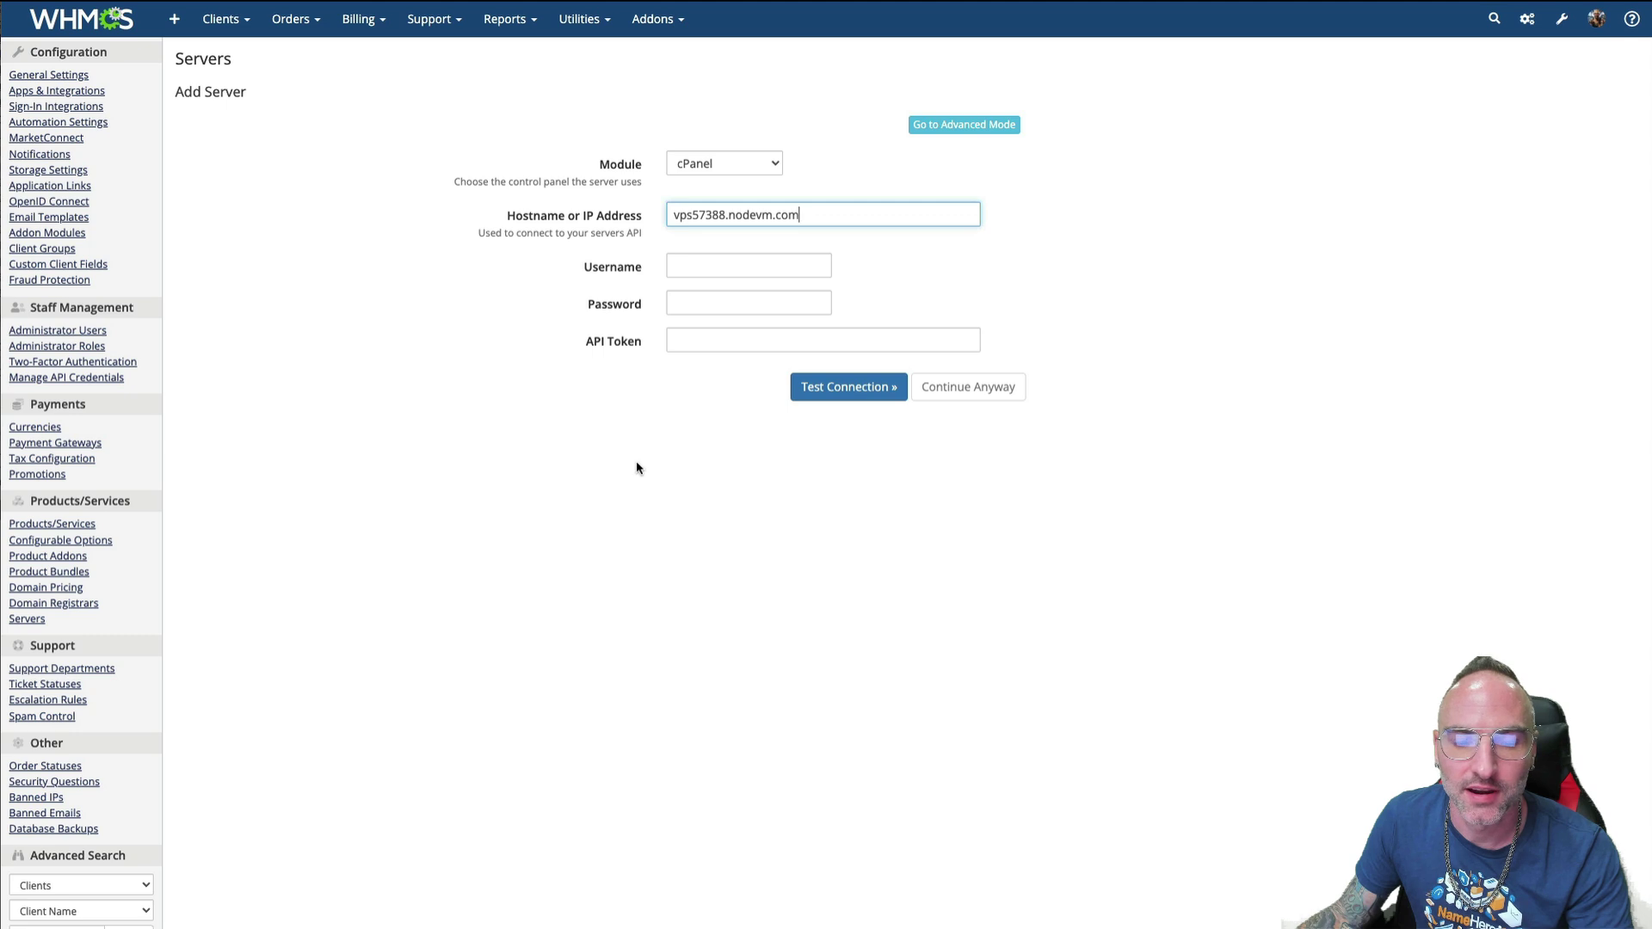
{"action": "left_click", "coordinate": [690, 264]}
{"action": "type", "text": "root"}
{"action": "left_click", "coordinate": [625, 504]}
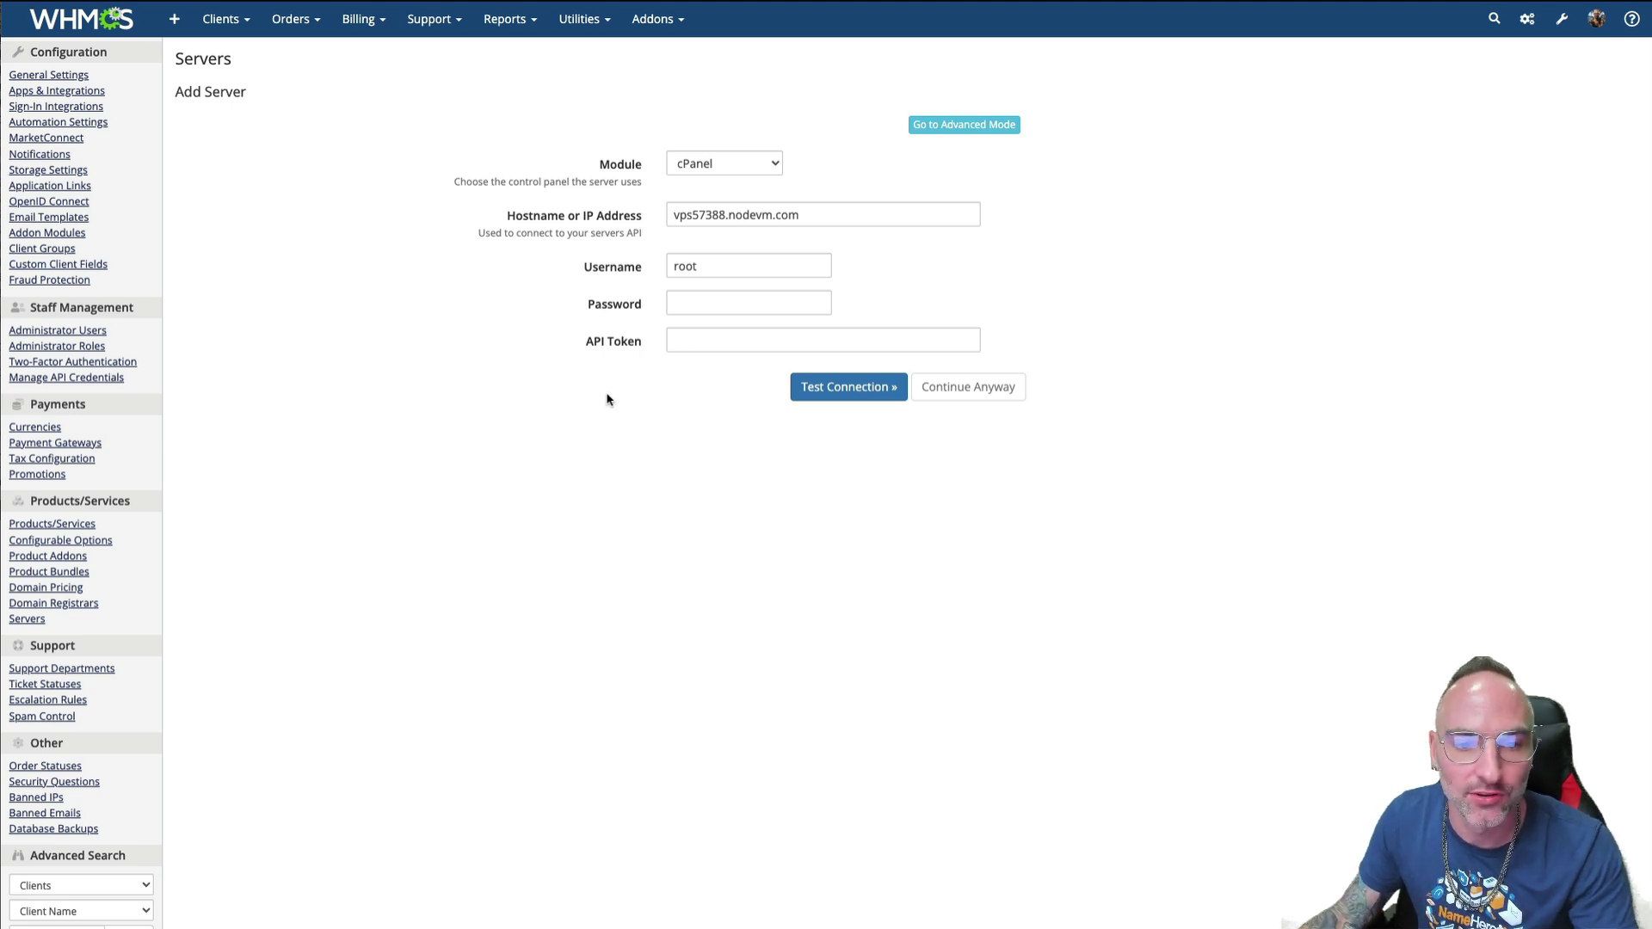
- Launch the VPS's WHM dashboard from the client area's WHM Login tile
{"action": "left_click_drag", "start_coordinate": [636, 343], "coordinate": [587, 346]}
{"action": "left_click", "coordinate": [632, 430]}
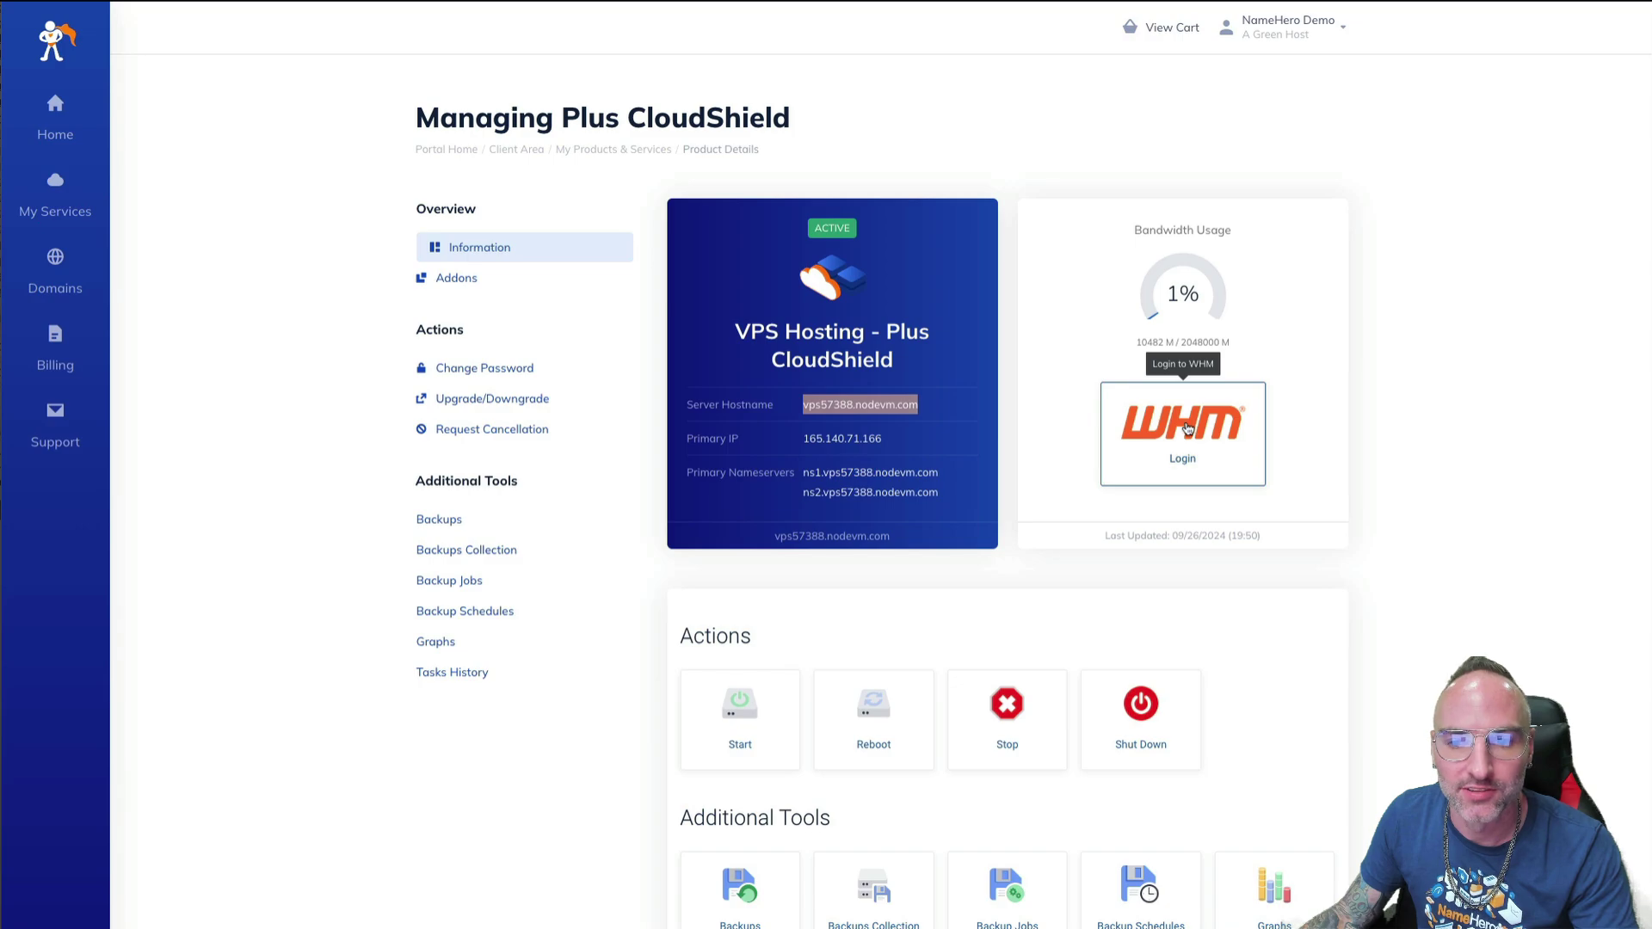
{"action": "left_click", "coordinate": [1187, 428]}
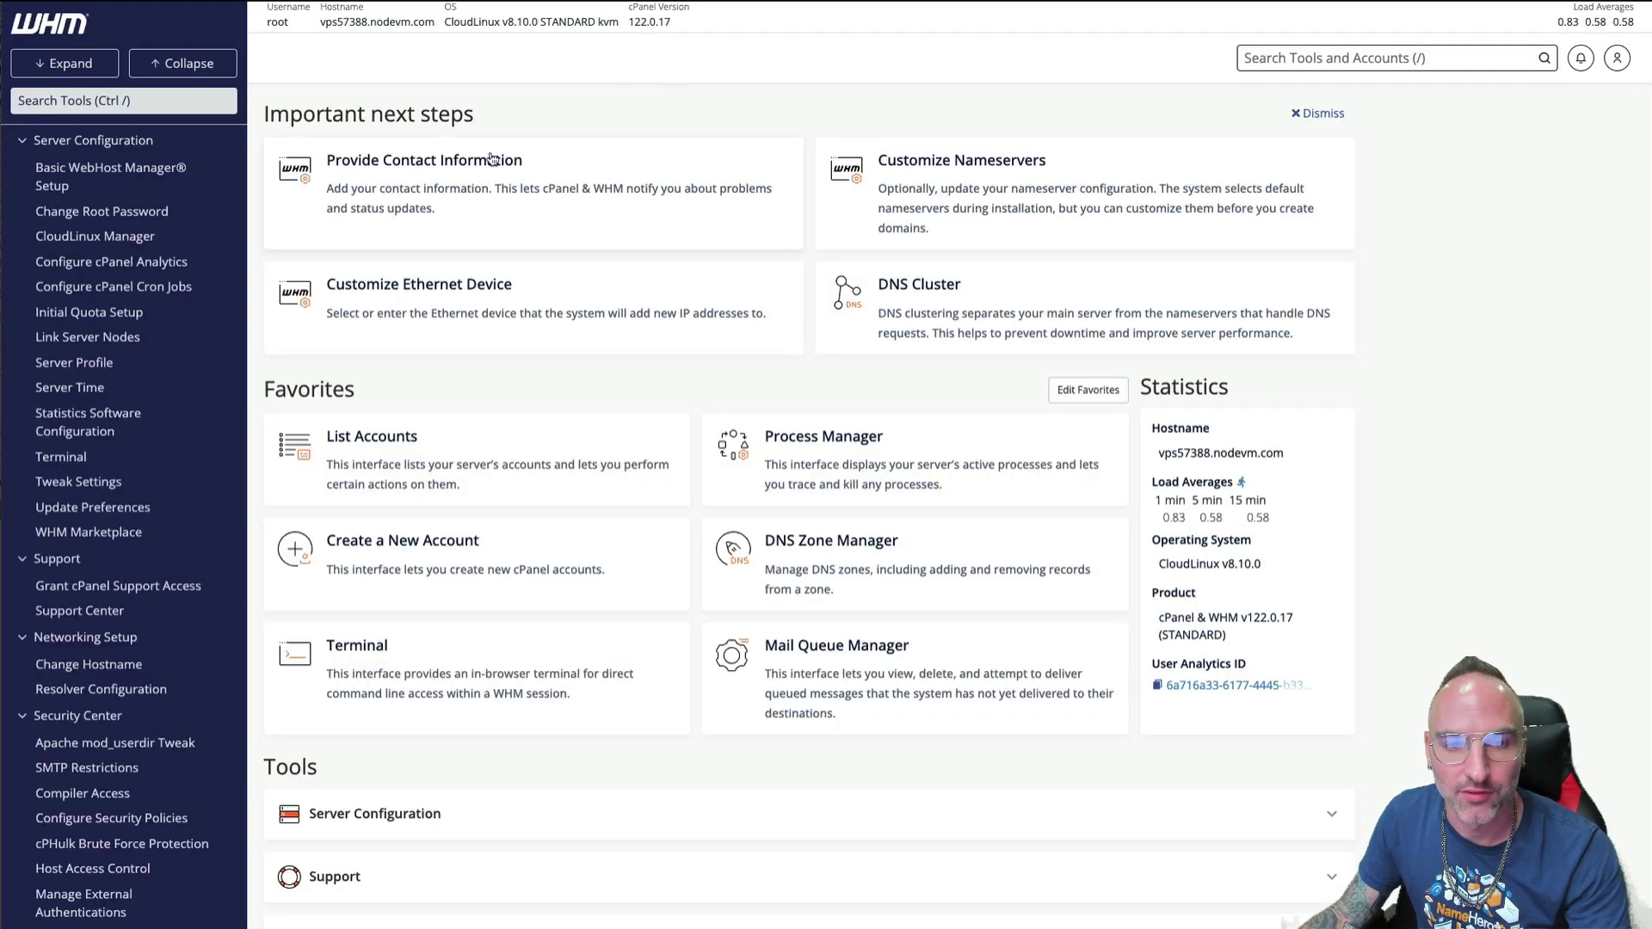
- Search the WHM tools for 'api' and go to Development > Manage API Tokens
{"action": "left_click", "coordinate": [84, 100]}
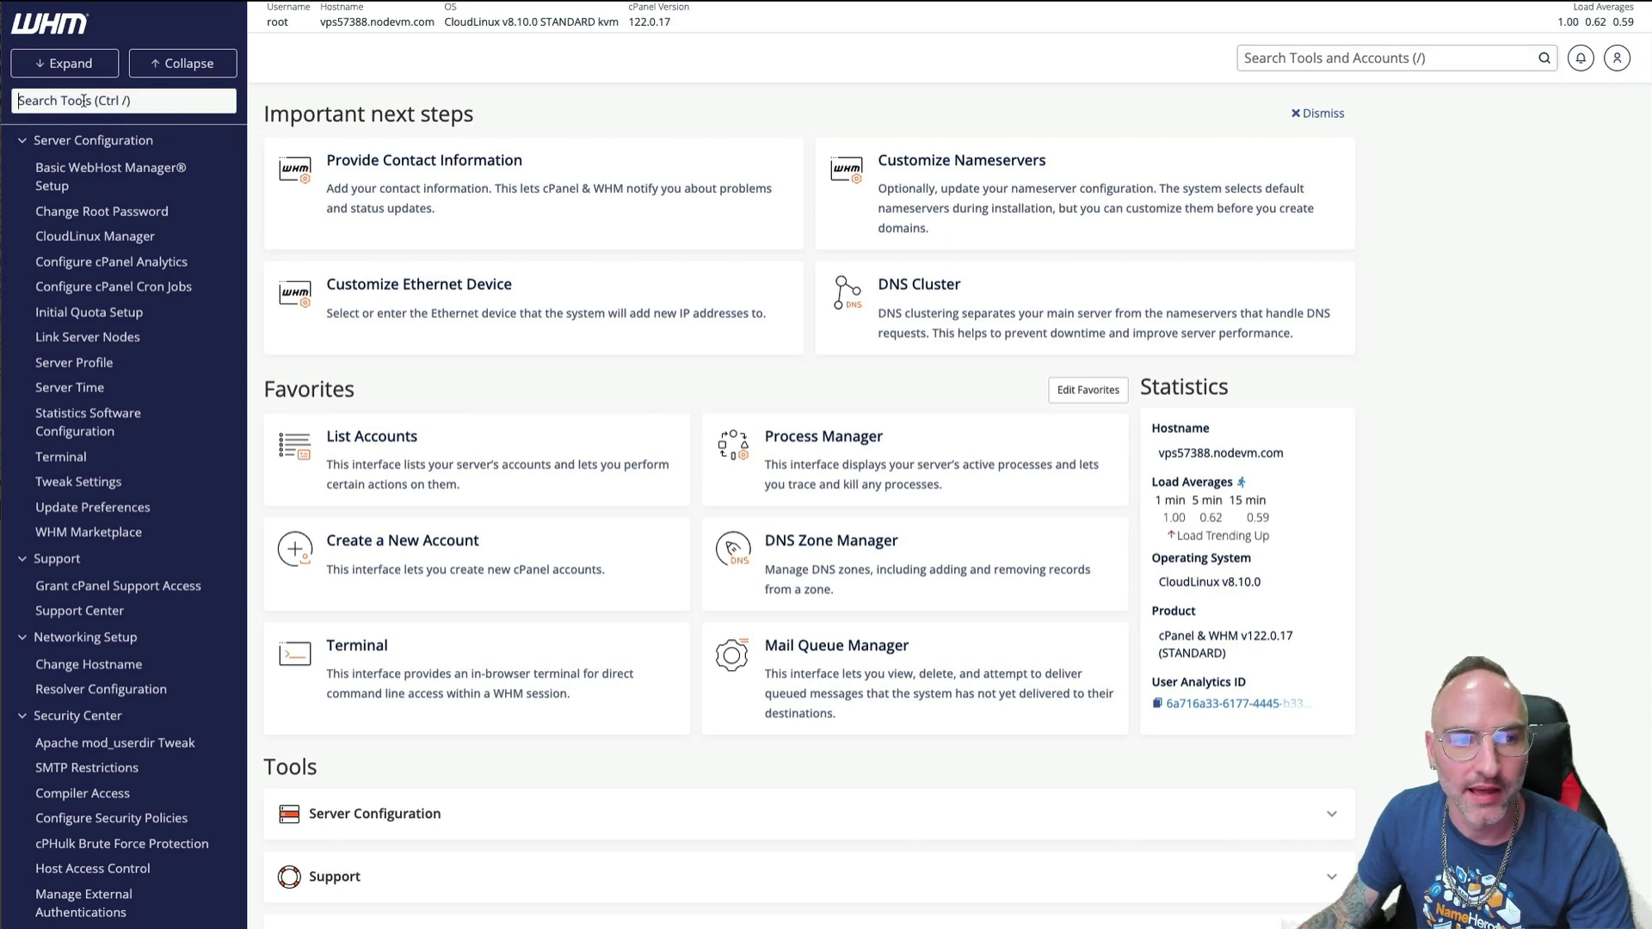
{"action": "type", "text": "api"}
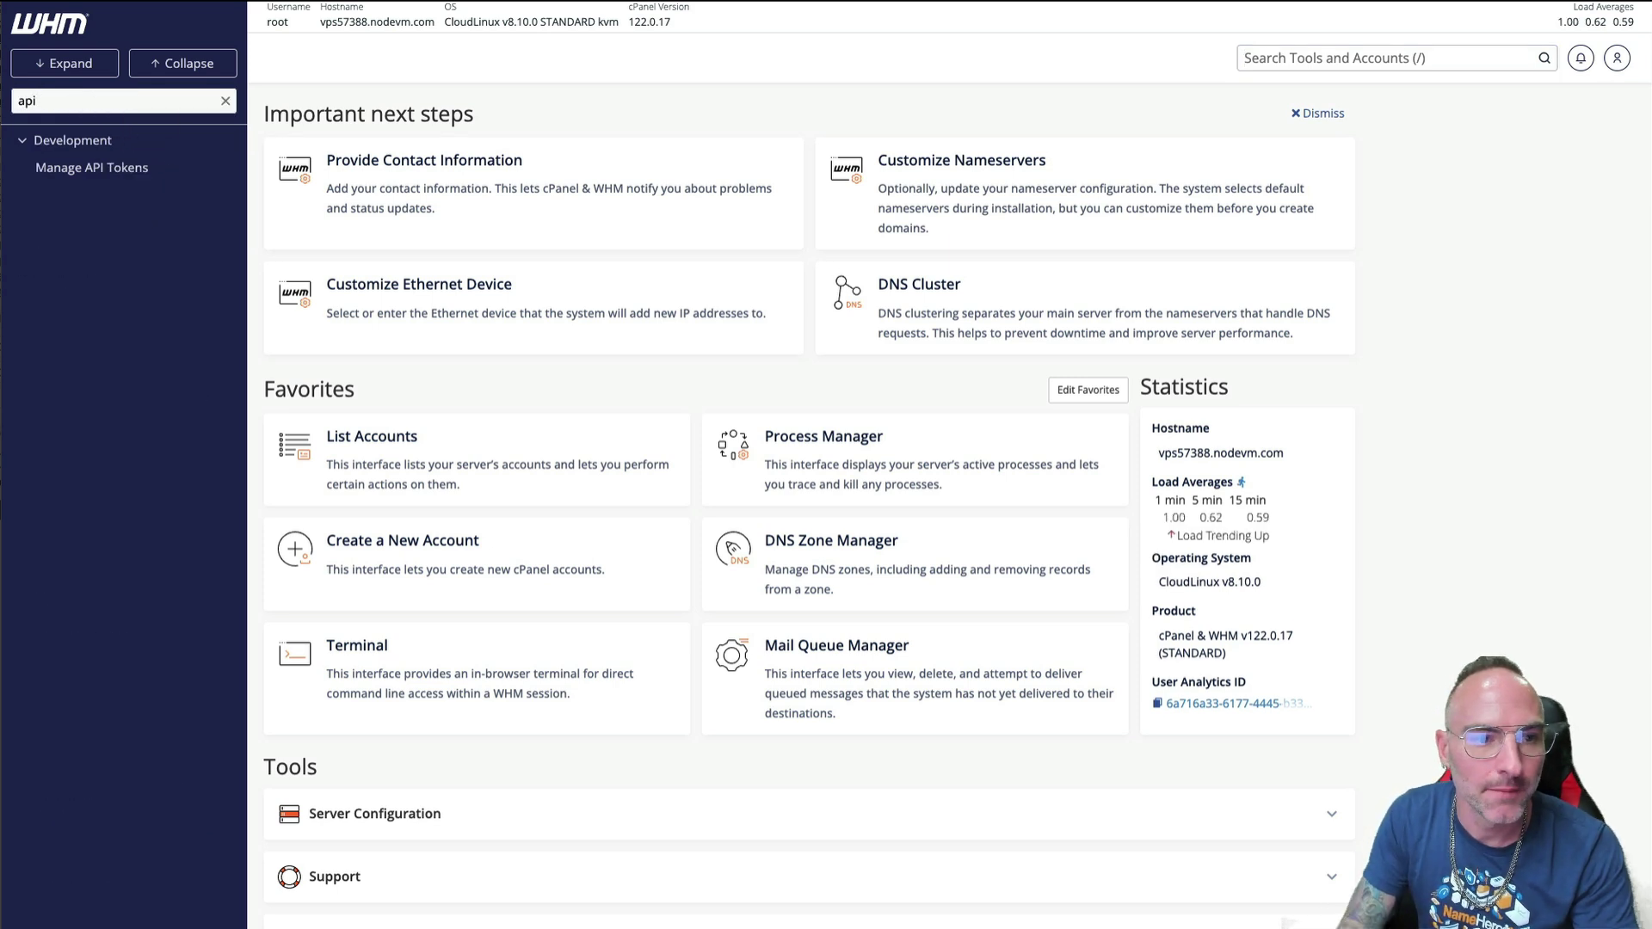
{"action": "left_click", "coordinate": [124, 177]}
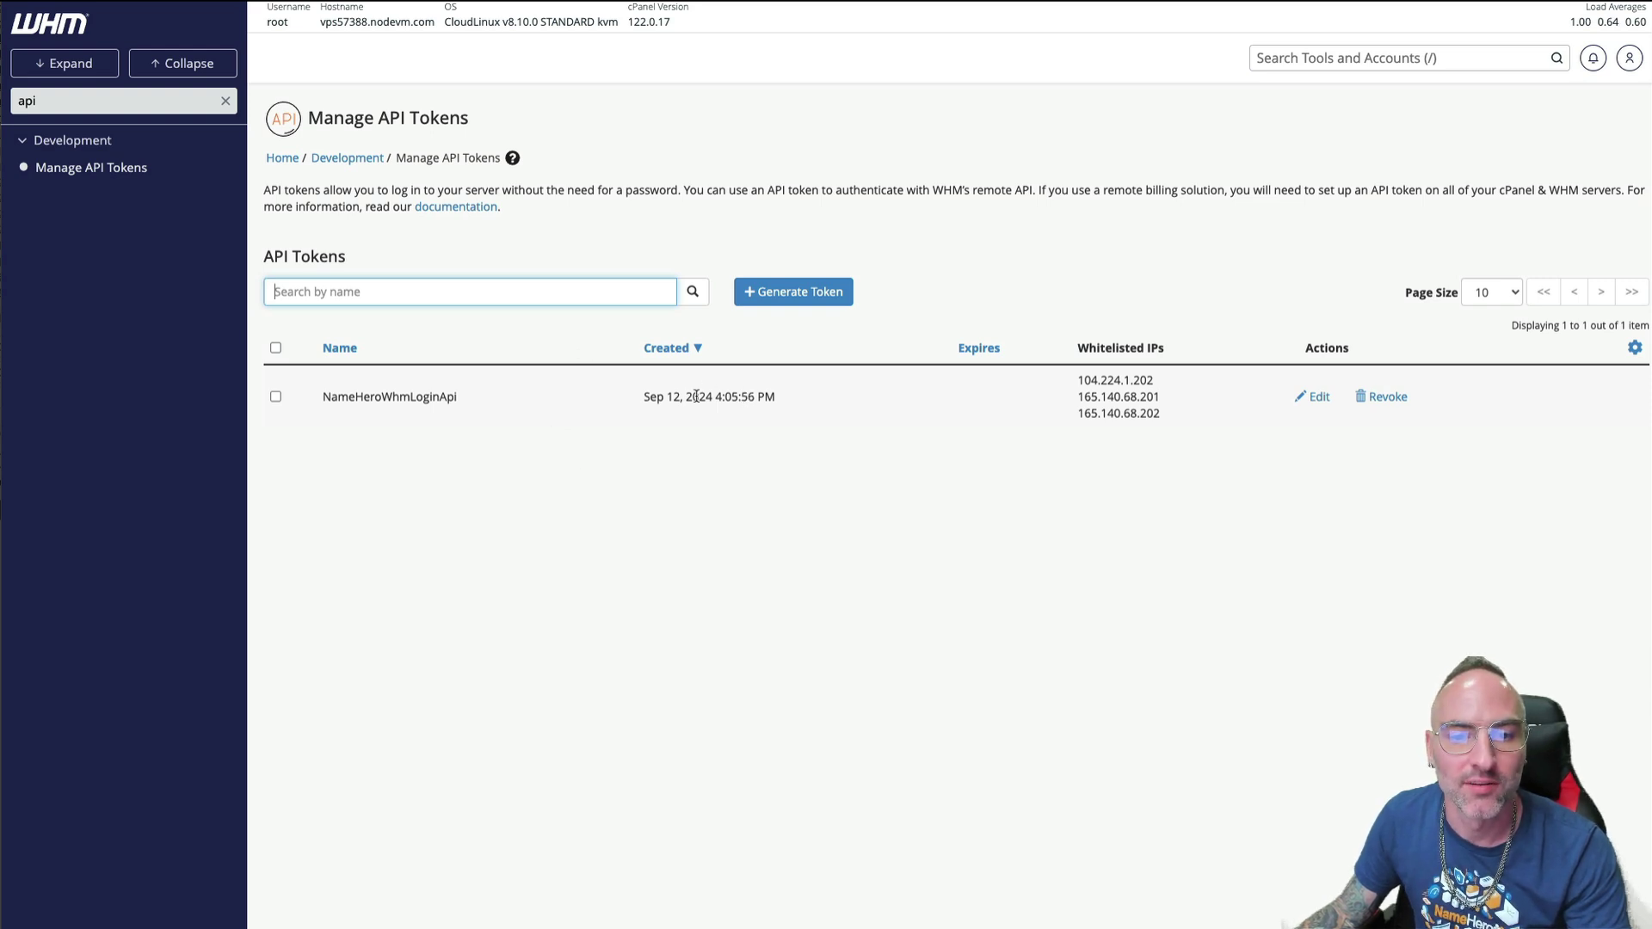
- Start generating a never-expiring API token named WHMCS
{"action": "left_click", "coordinate": [759, 291]}
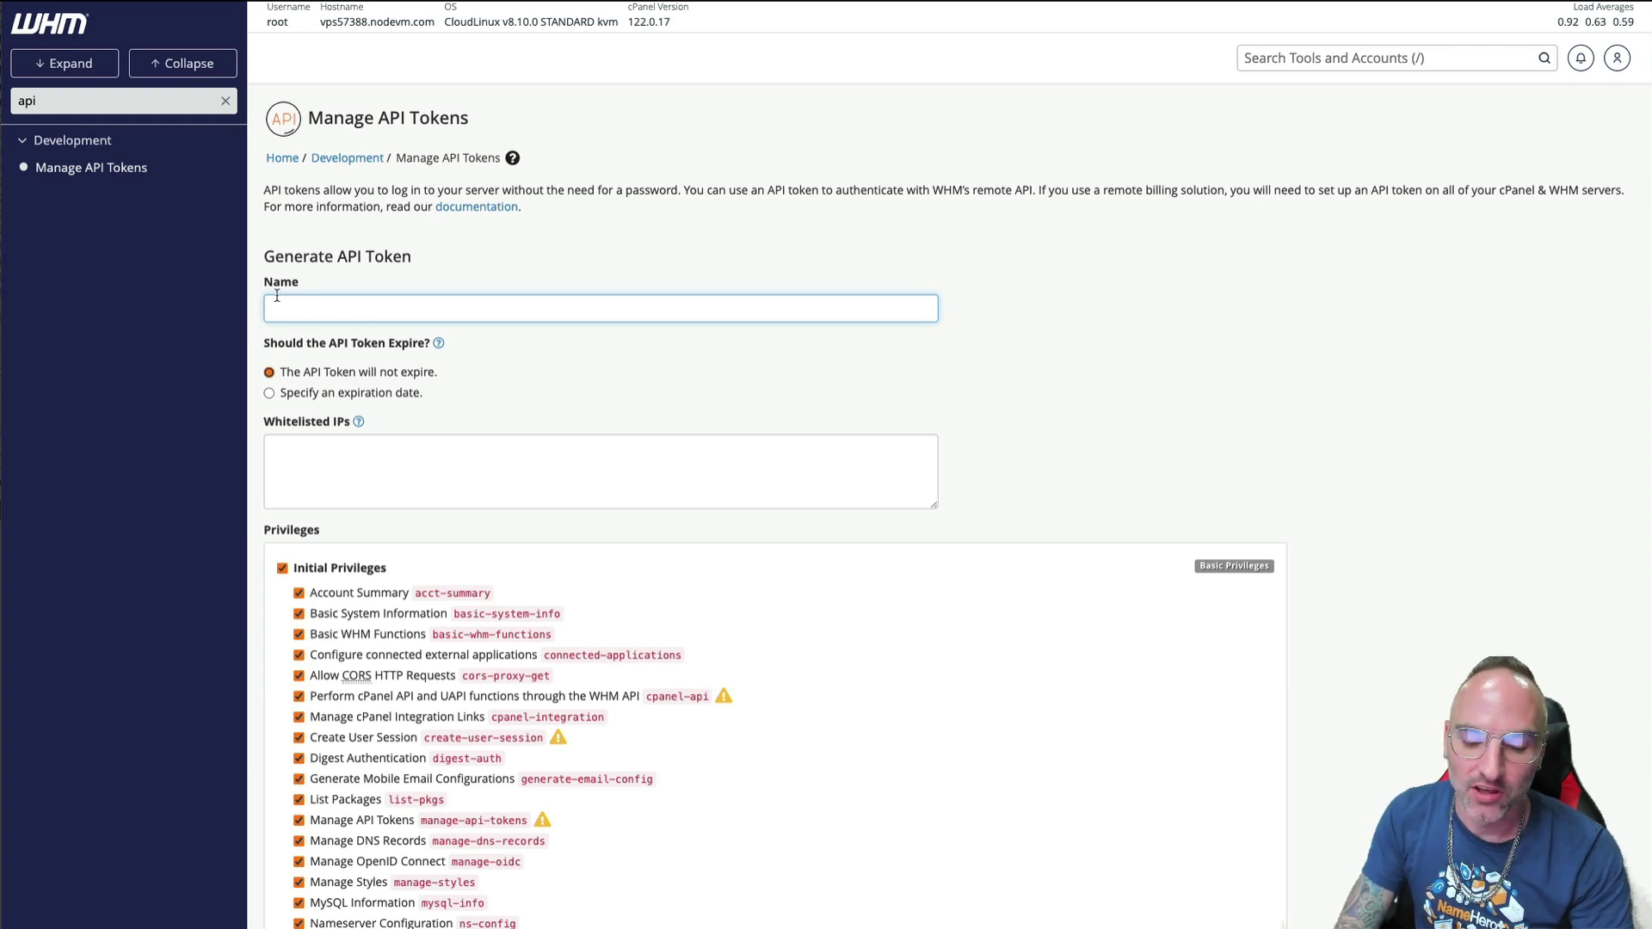
{"action": "type", "text": "WHMCS"}
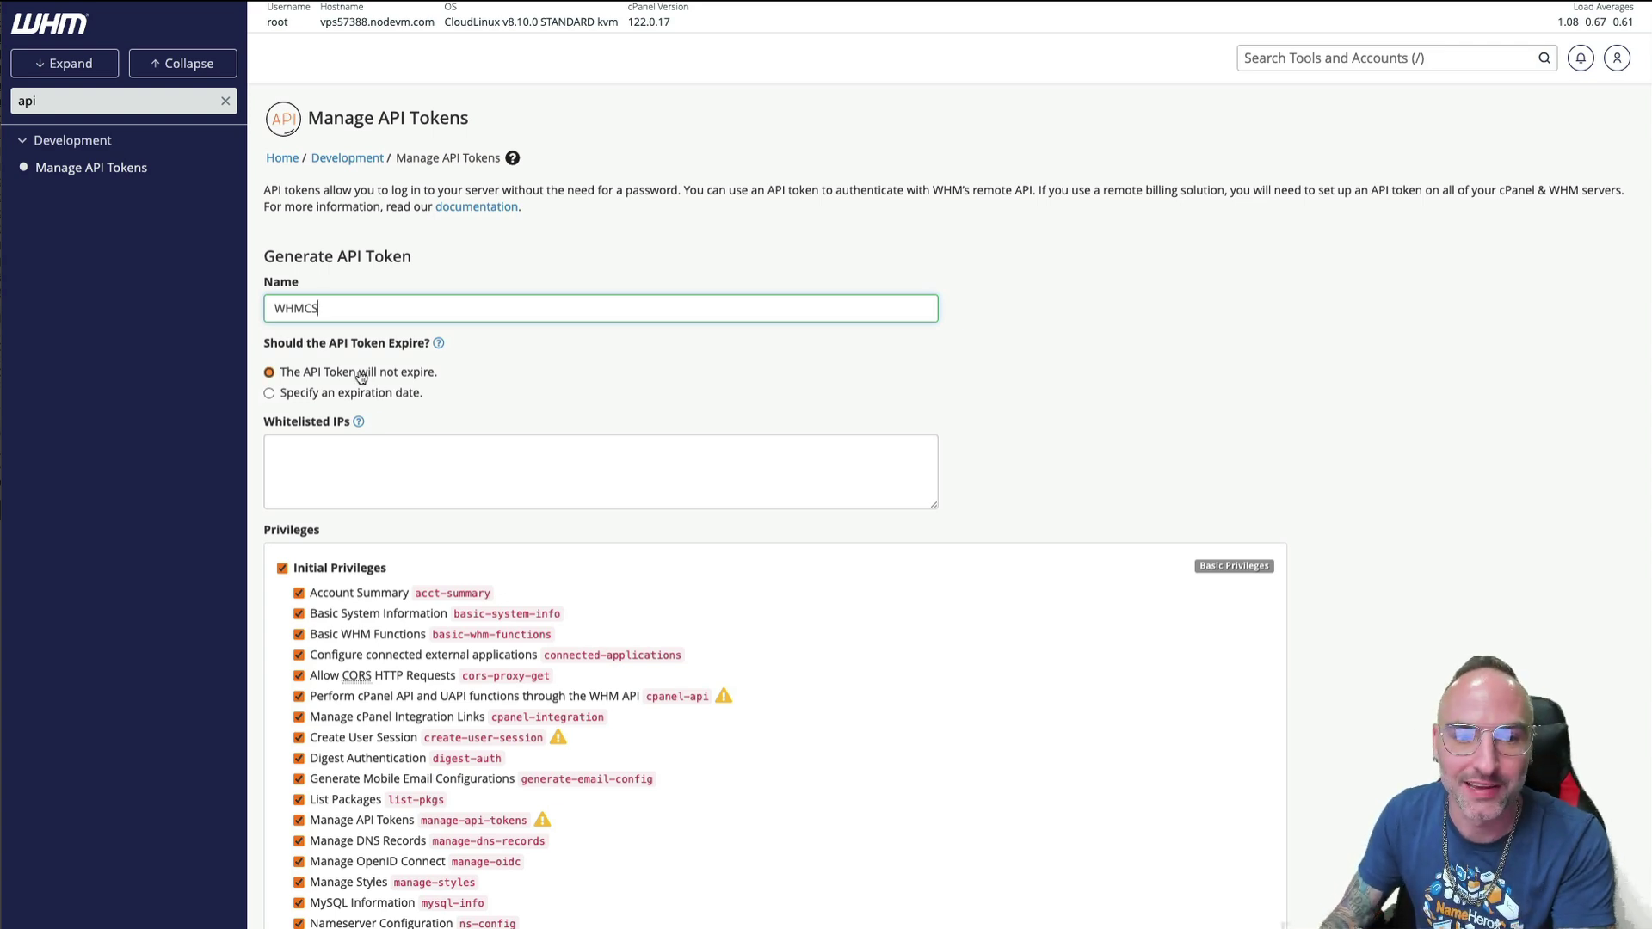
{"action": "left_click", "coordinate": [311, 449]}
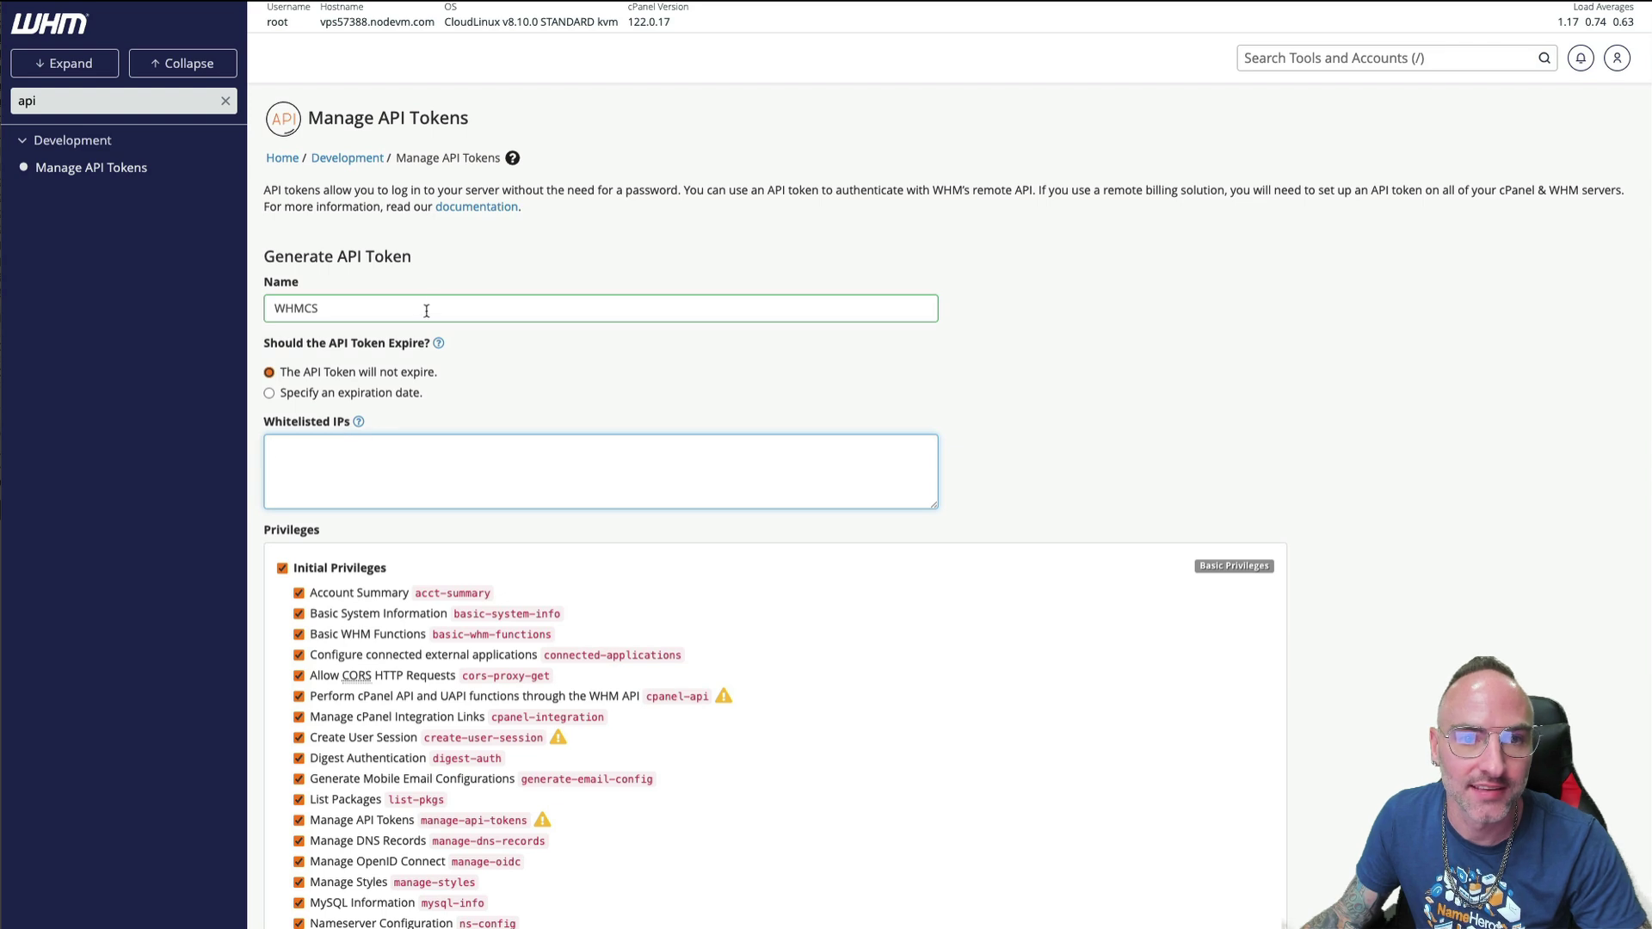
- Copy the VPS primary IP 165.140.71.166 from the NameHero VPS page, then return to WHM
{"action": "left_click", "coordinate": [538, 4]}
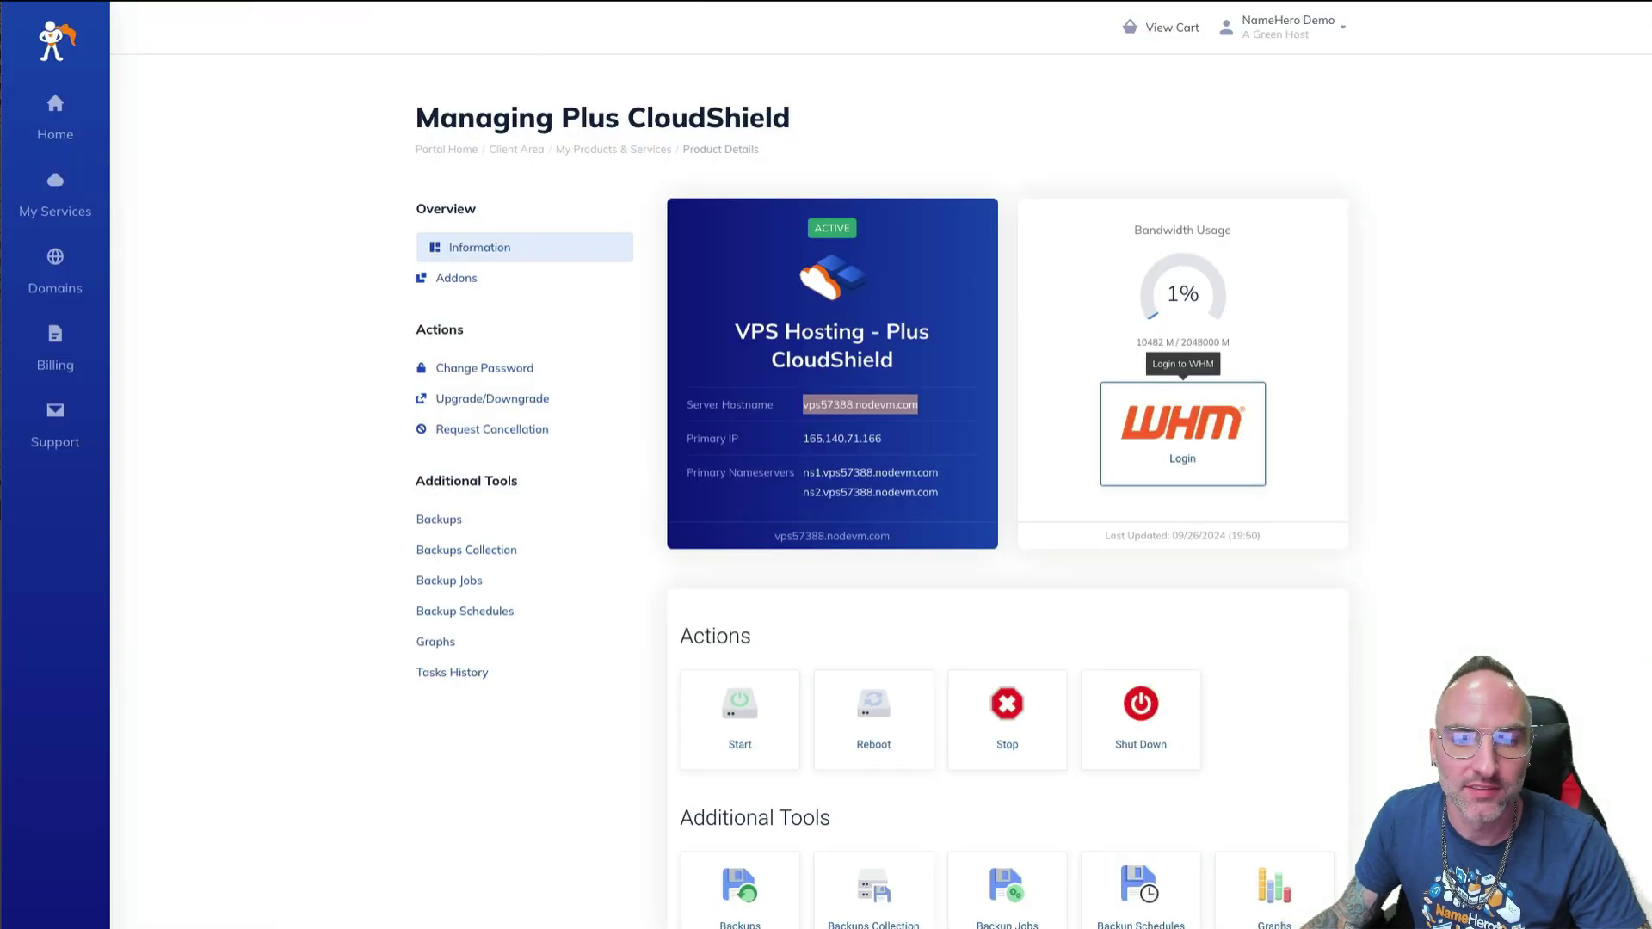
{"action": "left_click", "coordinate": [895, 441]}
{"action": "double_click", "coordinate": [817, 441]}
{"action": "right_click", "coordinate": [817, 441]}
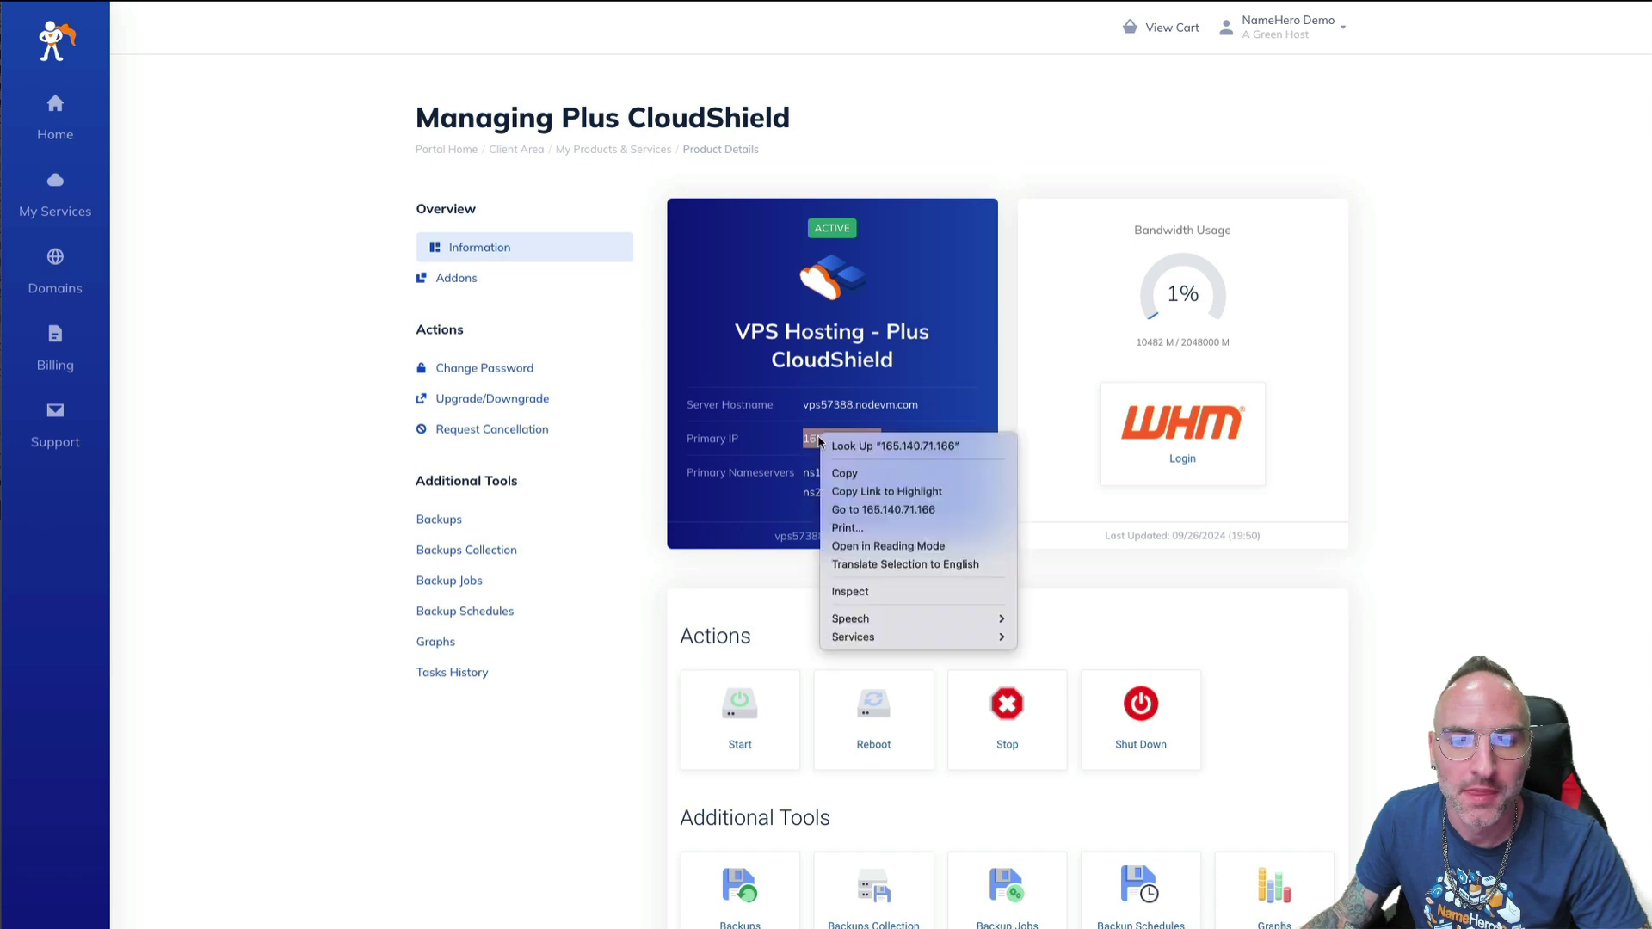
{"action": "left_click", "coordinate": [852, 473]}
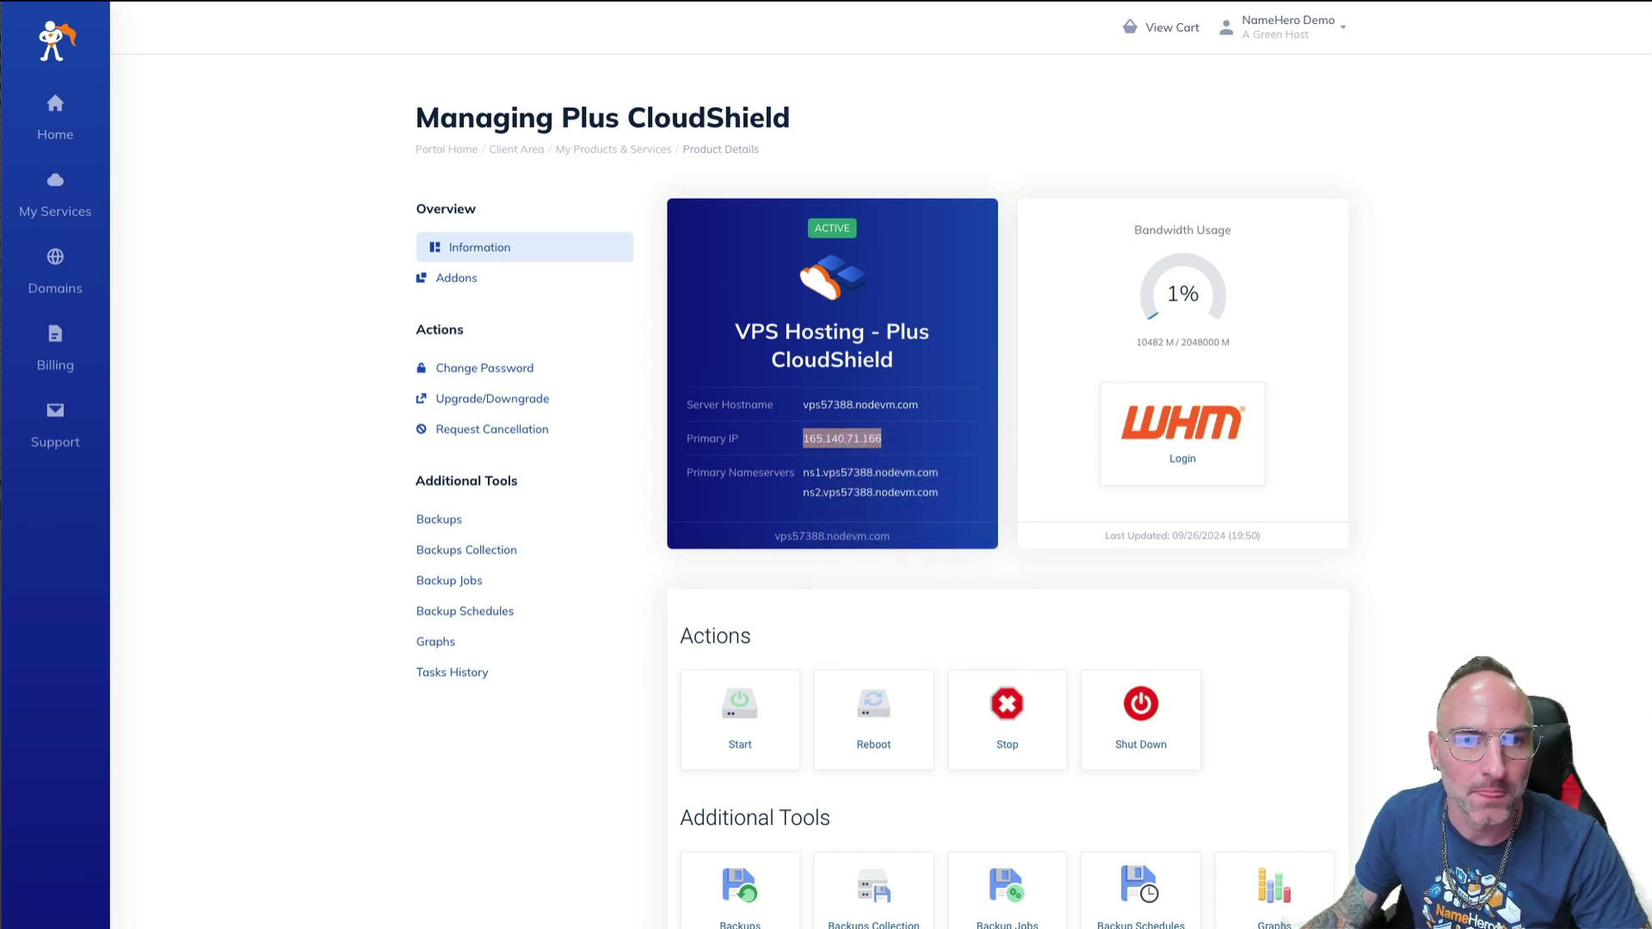
{"action": "key", "text": "alt+Tab"}
- Search WHM tools for 'list ac' and open List Accounts
{"action": "left_click", "coordinate": [10, 98]}
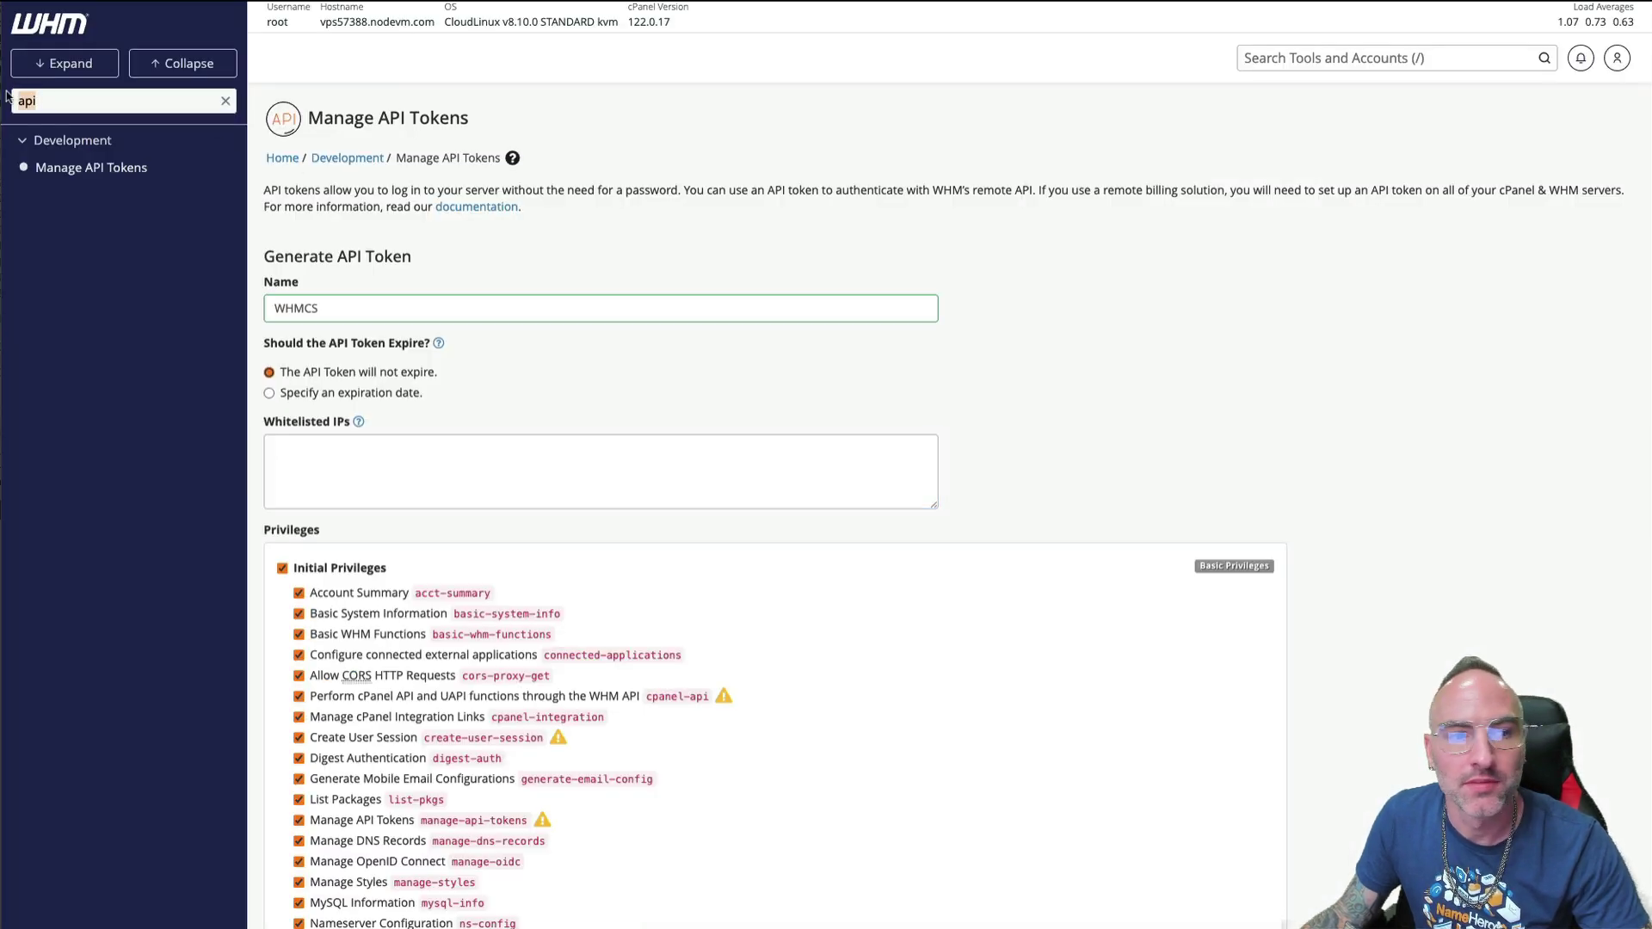
{"action": "type", "text": "lis"}
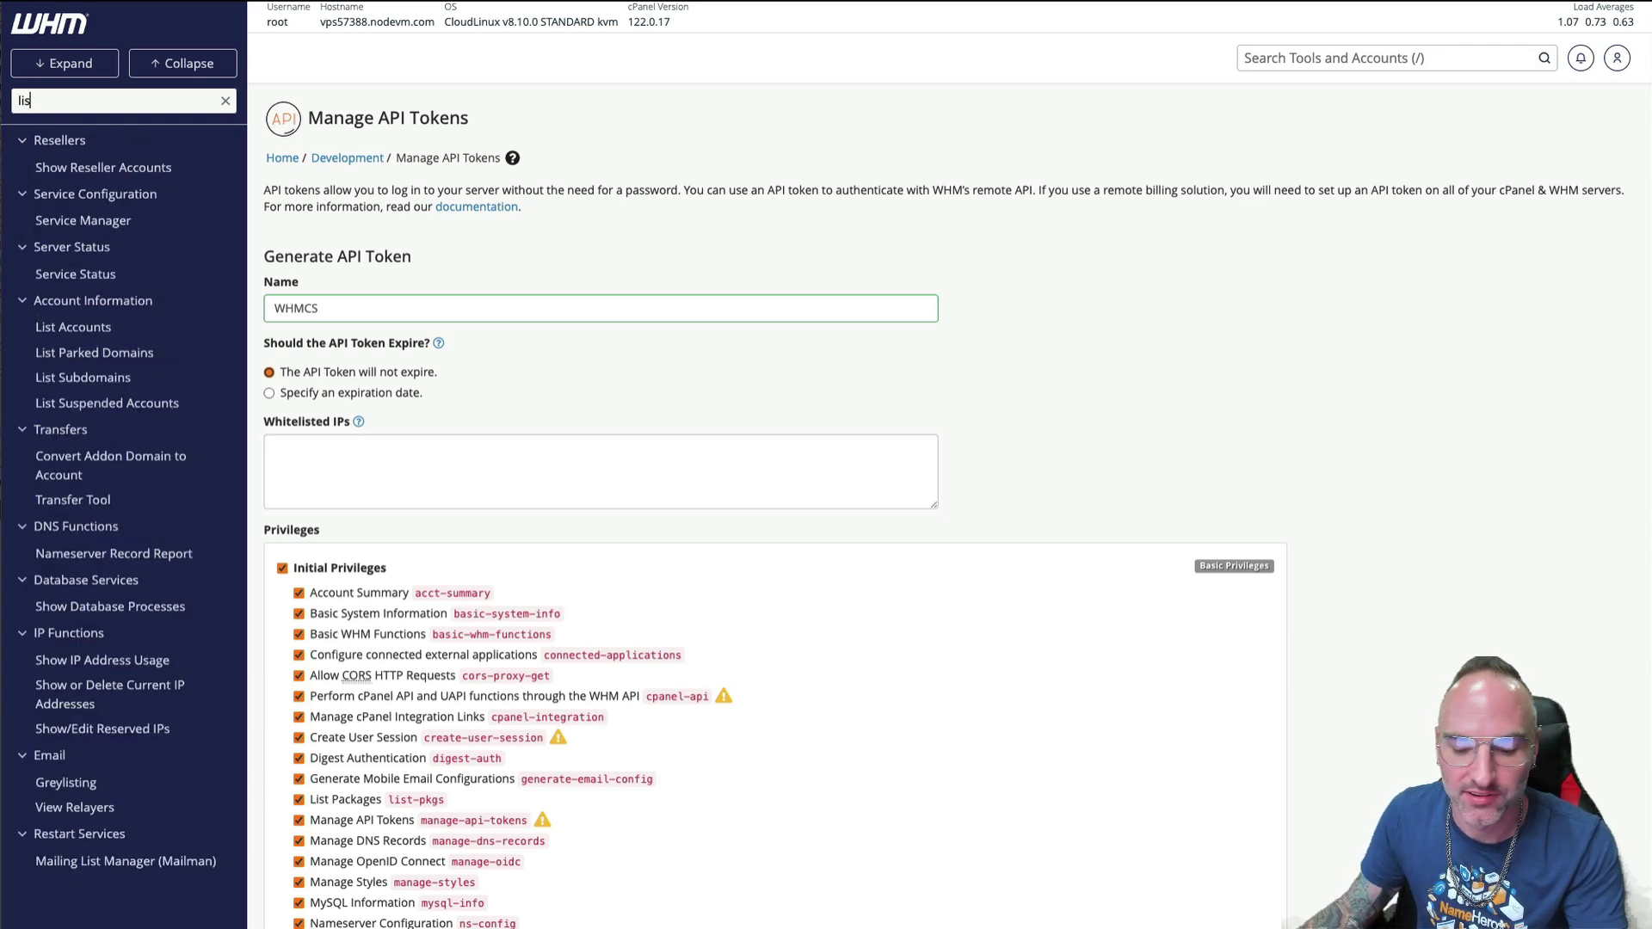
{"action": "type", "text": "t ac"}
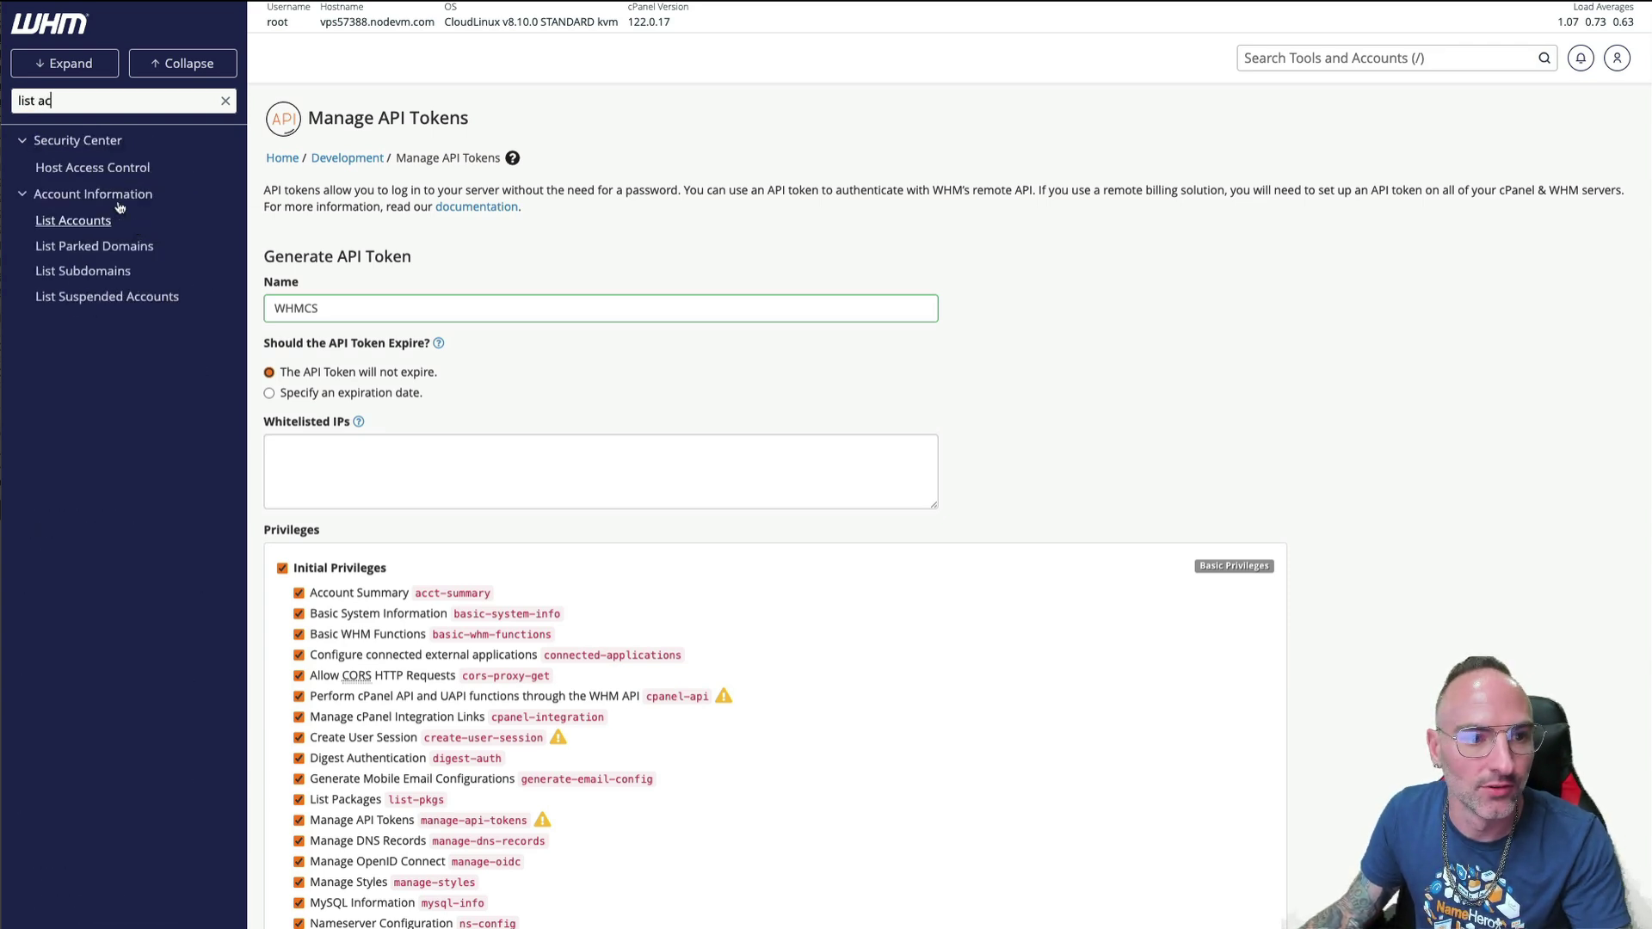
{"action": "left_click", "coordinate": [54, 222]}
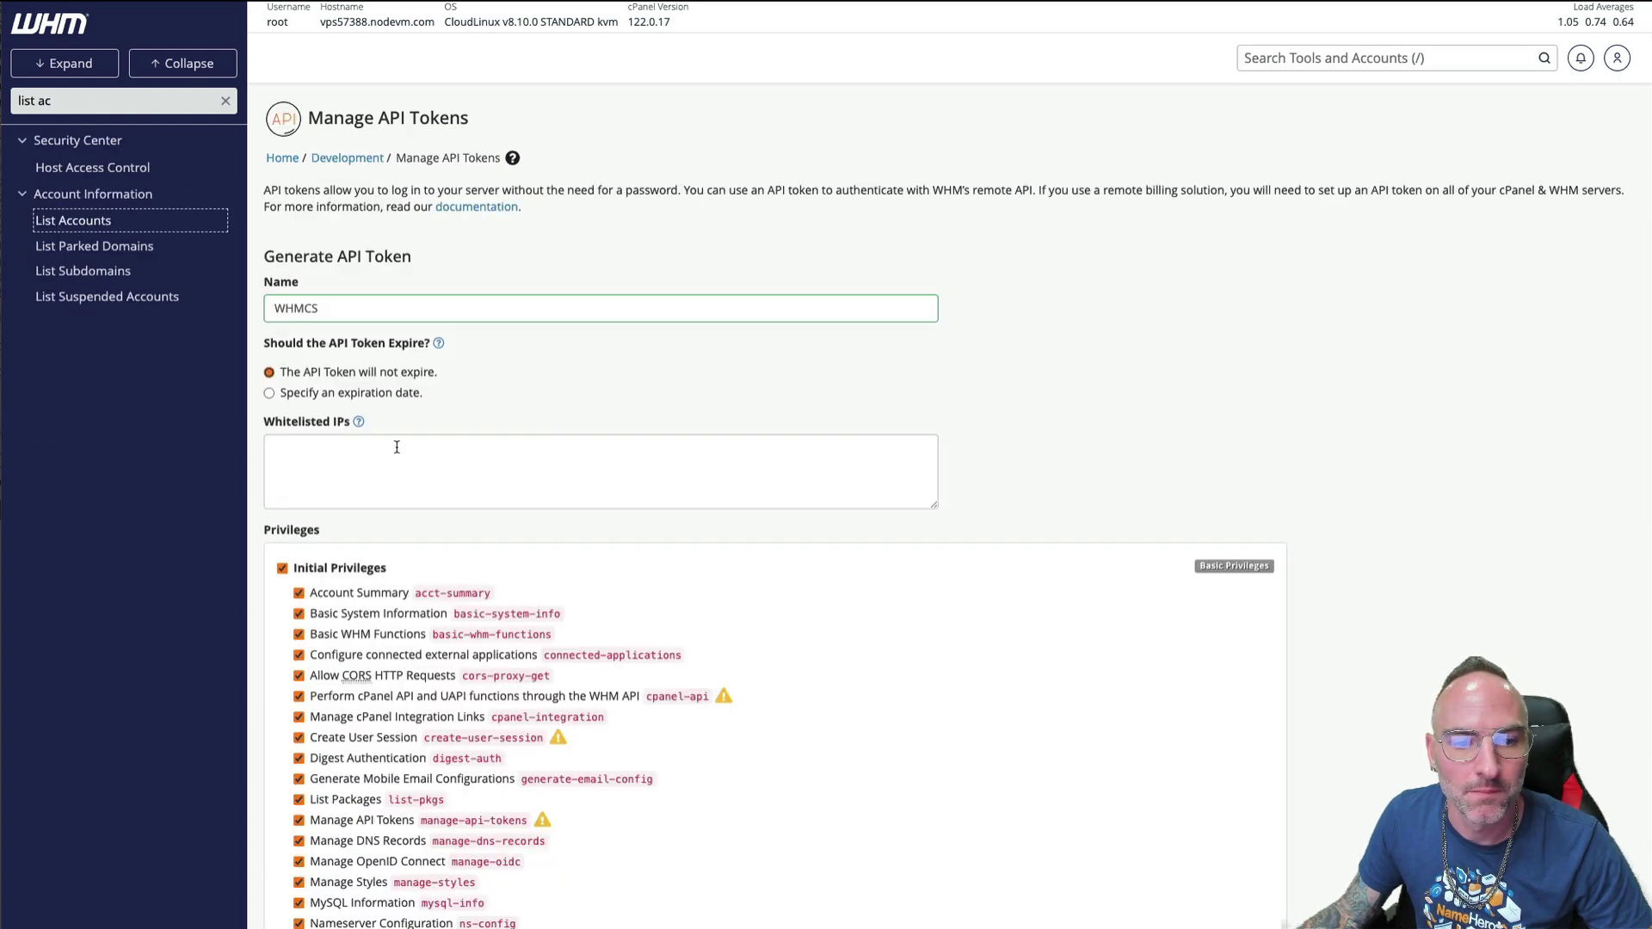
- Paste 165.140.71.166 into the token's Whitelisted IPs box, leaving every privilege enabled
{"action": "left_click", "coordinate": [351, 452]}
{"action": "right_click", "coordinate": [341, 446]}
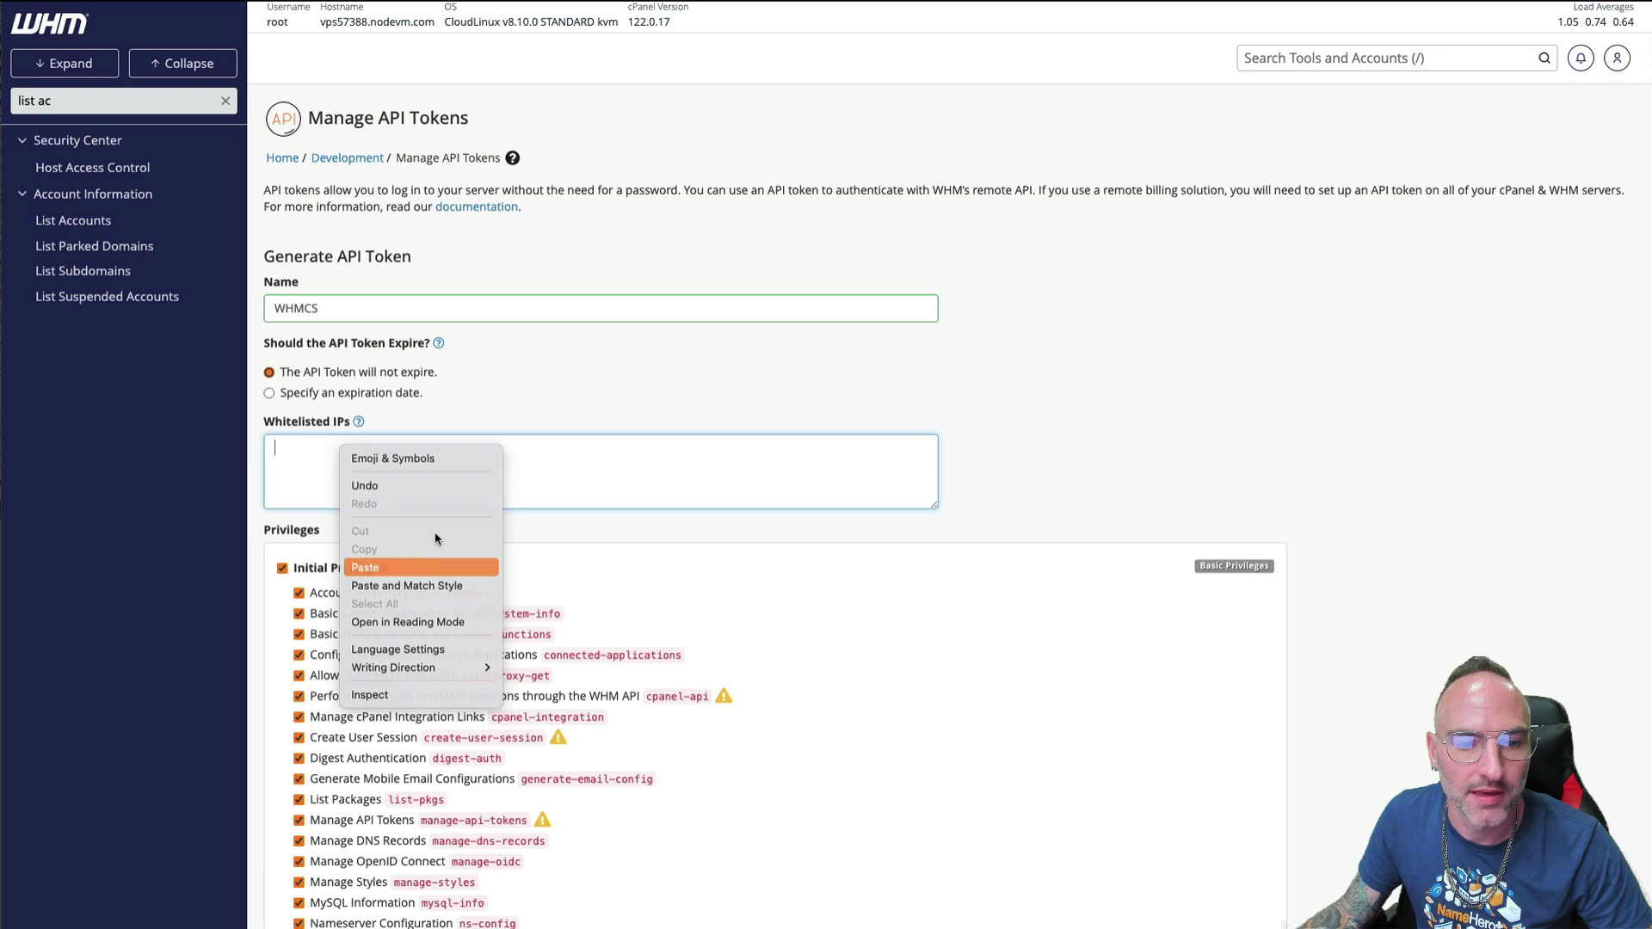
{"action": "left_click", "coordinate": [404, 567]}
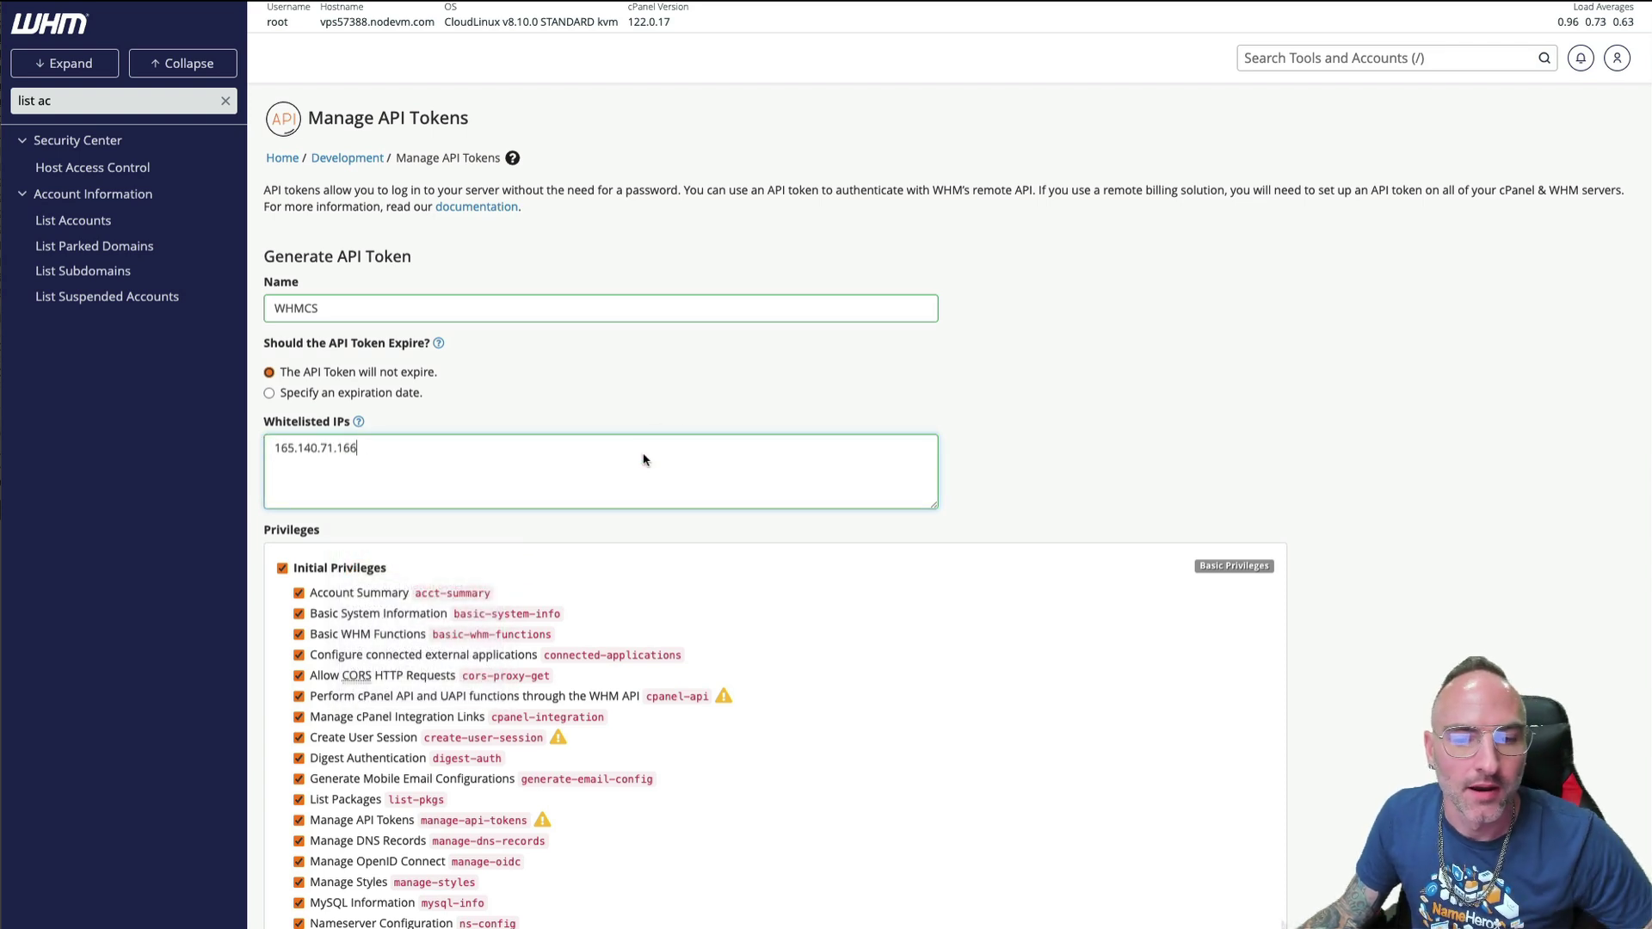
{"action": "scroll", "coordinate": [598, 507], "scroll_direction": "down", "scroll_amount": 3}
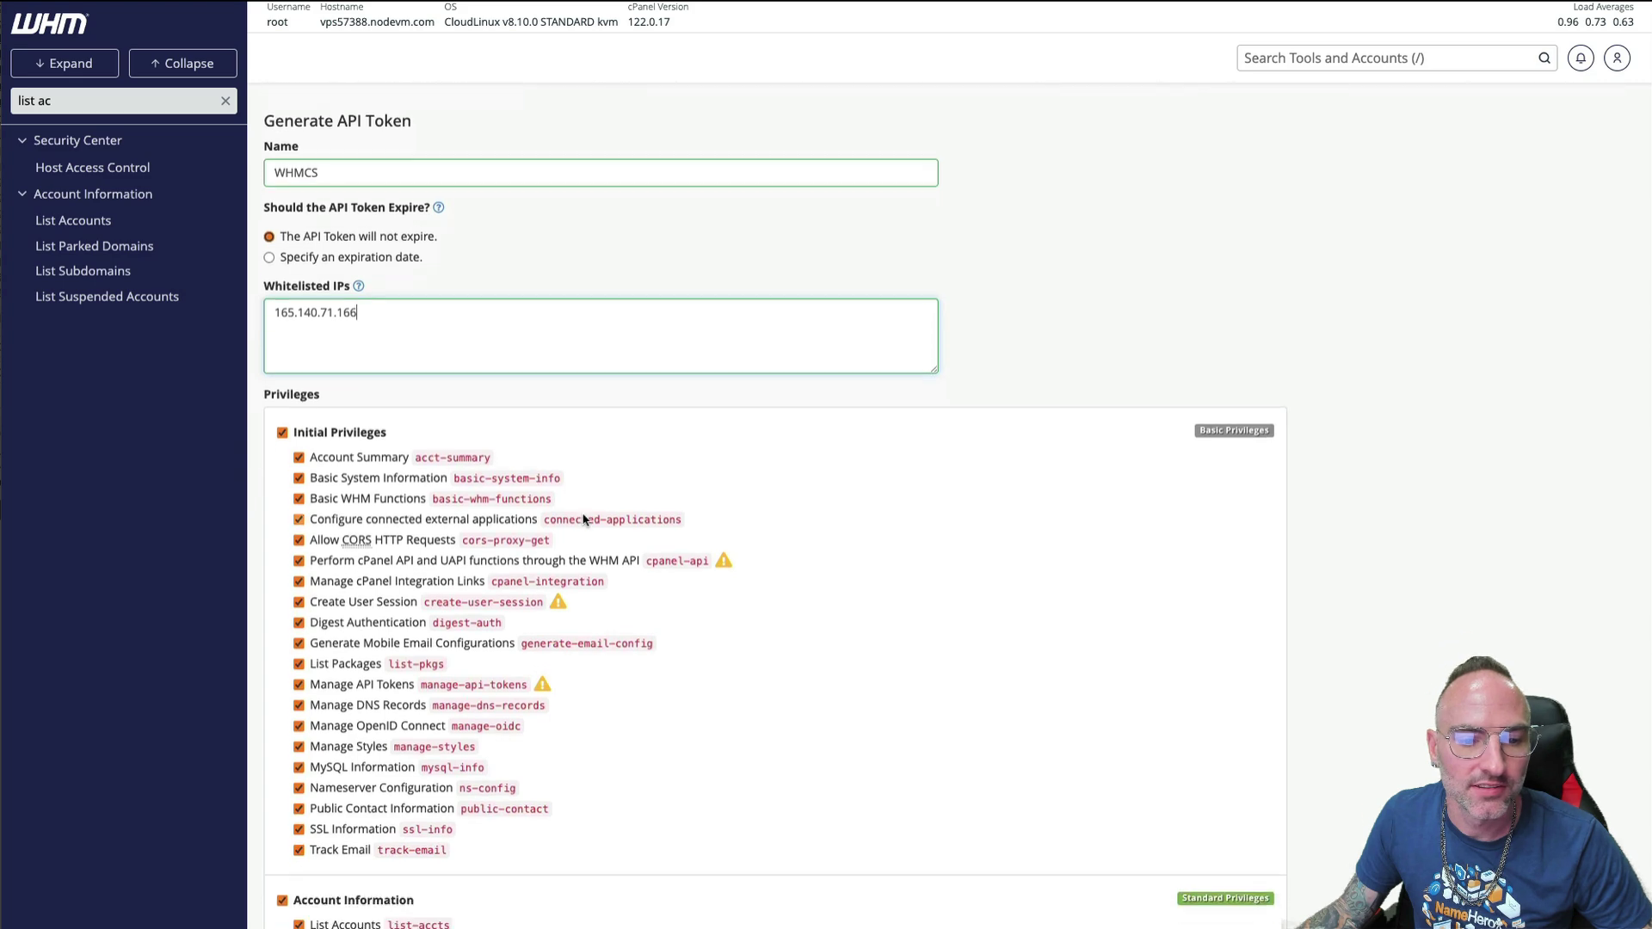
{"action": "scroll", "coordinate": [584, 519], "scroll_direction": "down", "scroll_amount": 12}
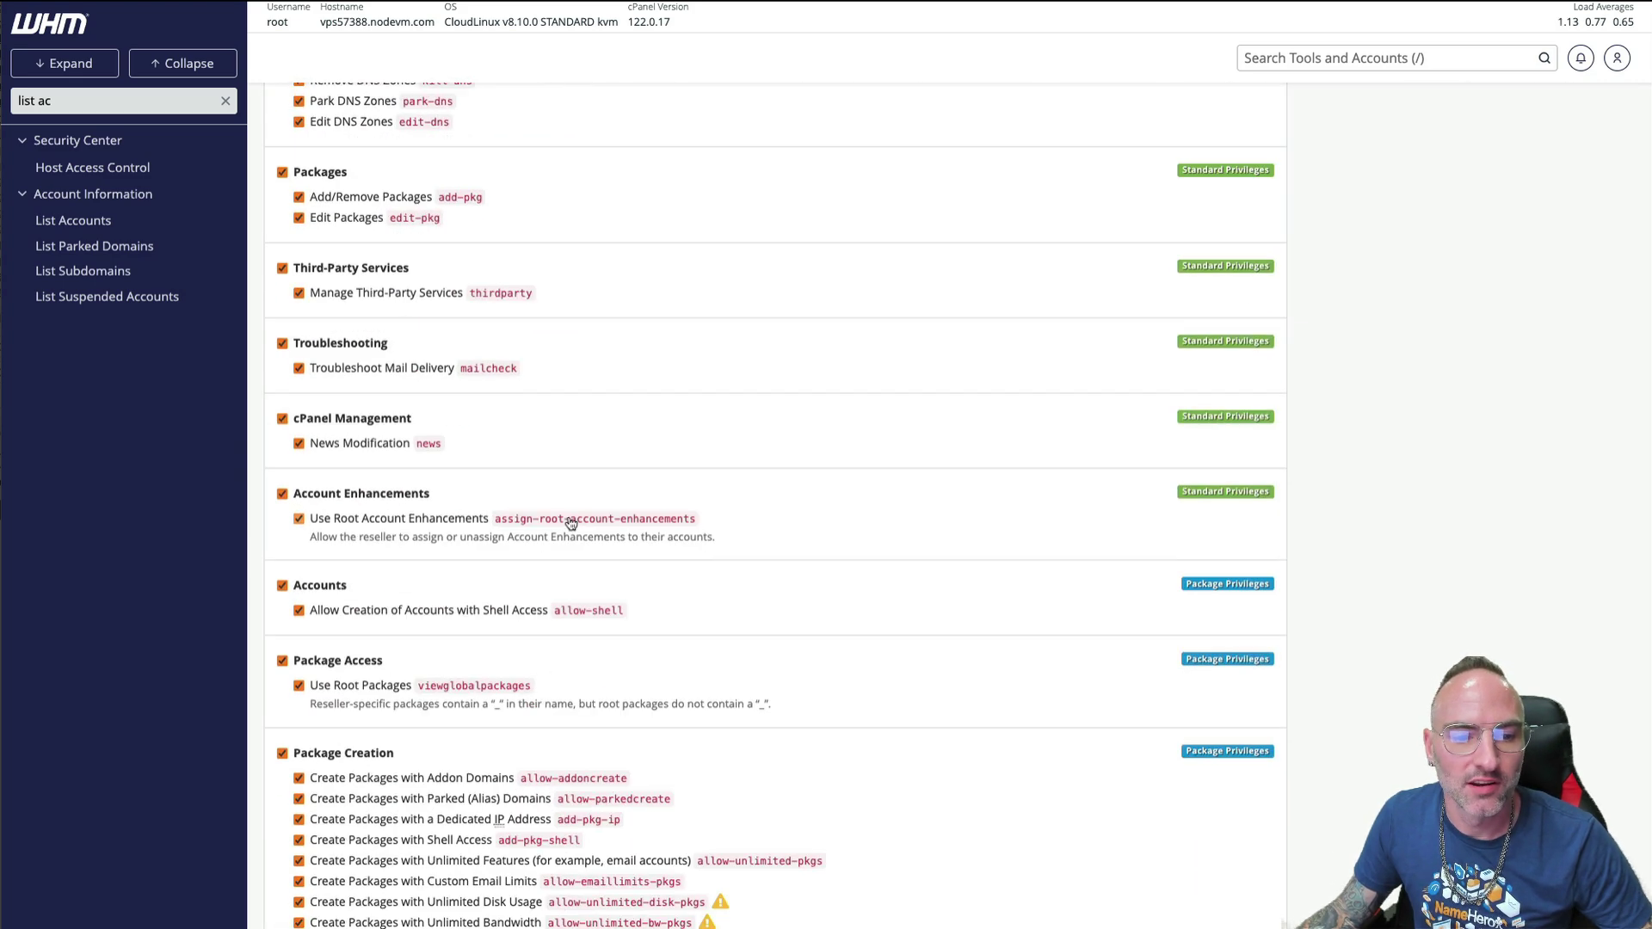
{"action": "scroll", "coordinate": [560, 523], "scroll_direction": "down", "scroll_amount": 15}
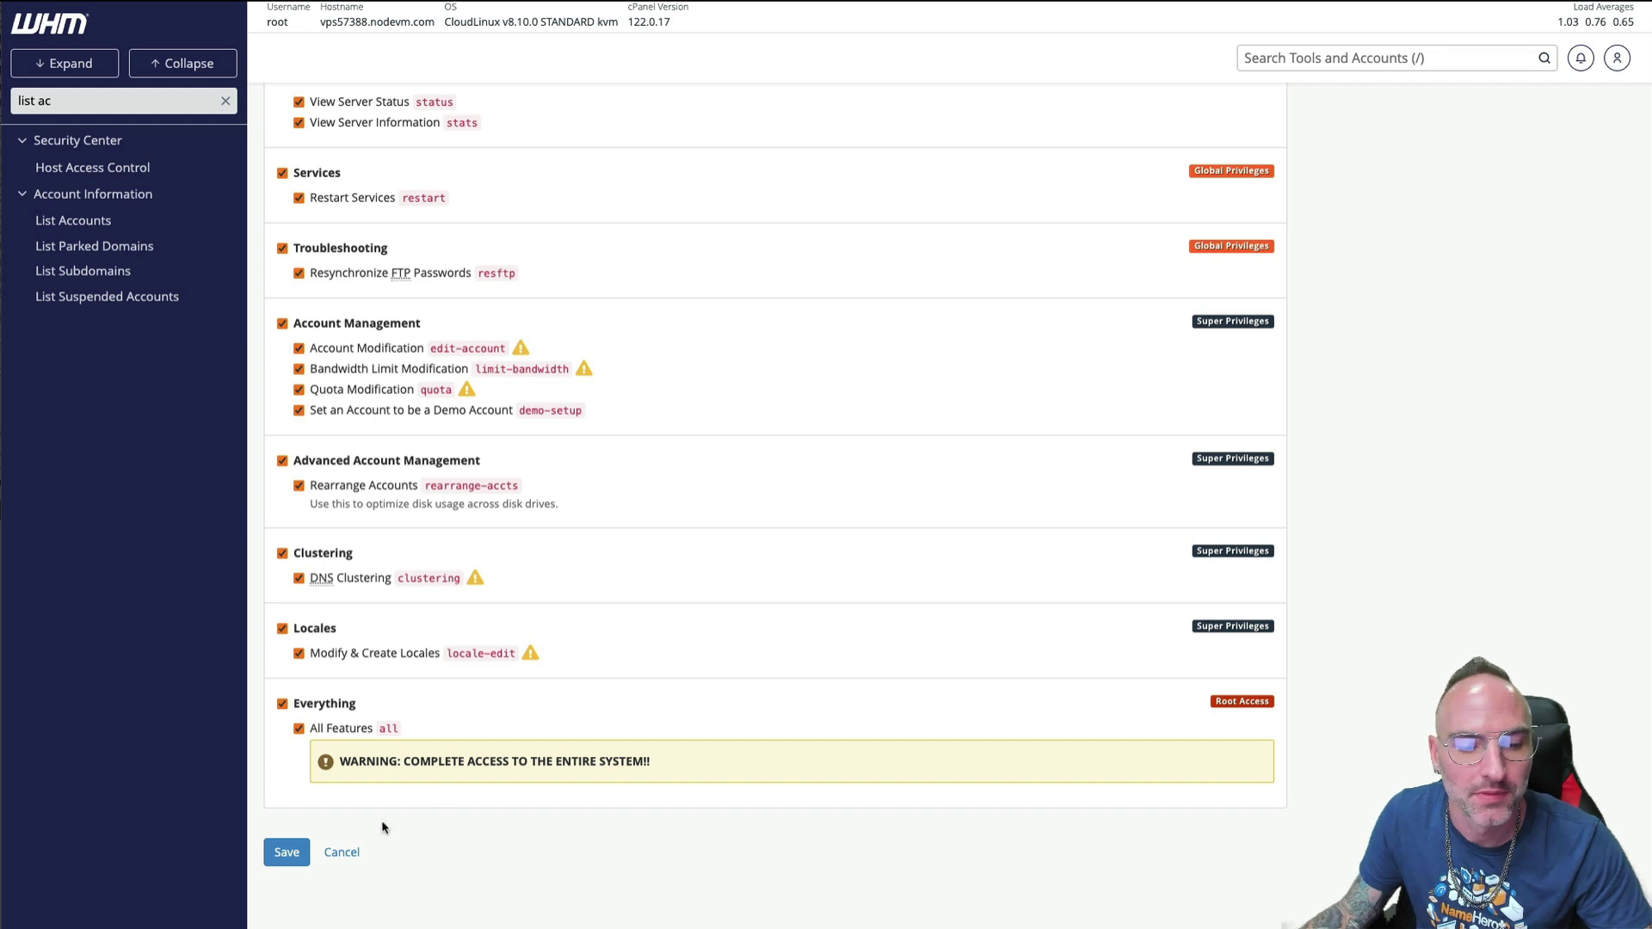
- Save the WHMCS API token in WHM and copy the generated token string
{"action": "left_click", "coordinate": [293, 850]}
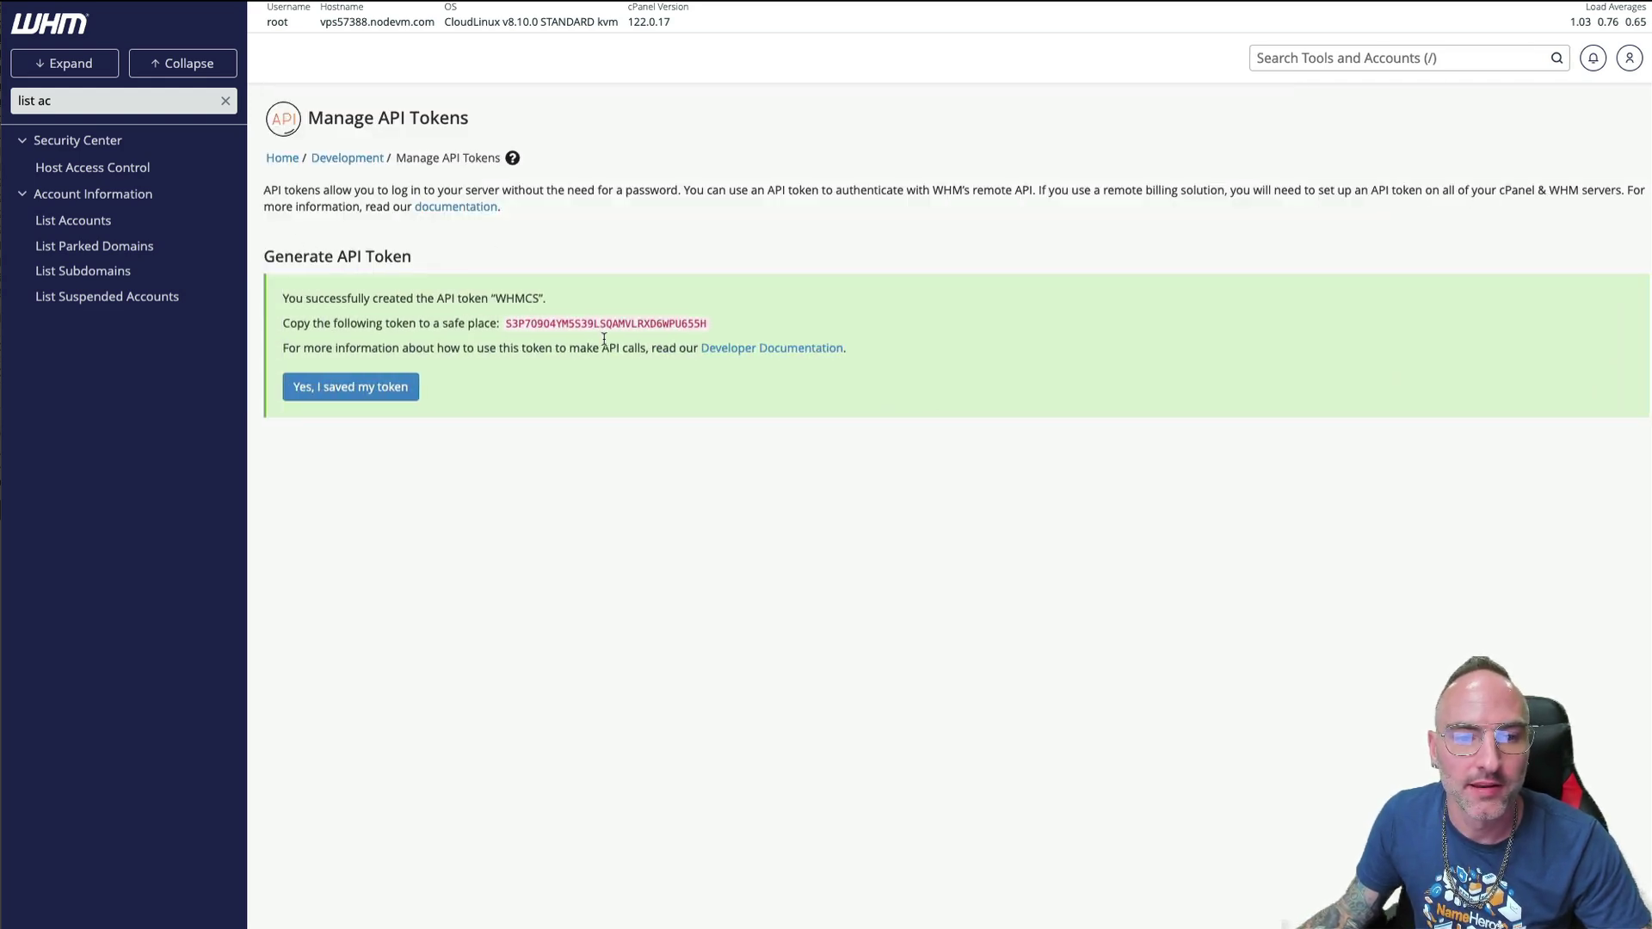
{"action": "left_click_drag", "start_coordinate": [503, 325], "coordinate": [707, 327]}
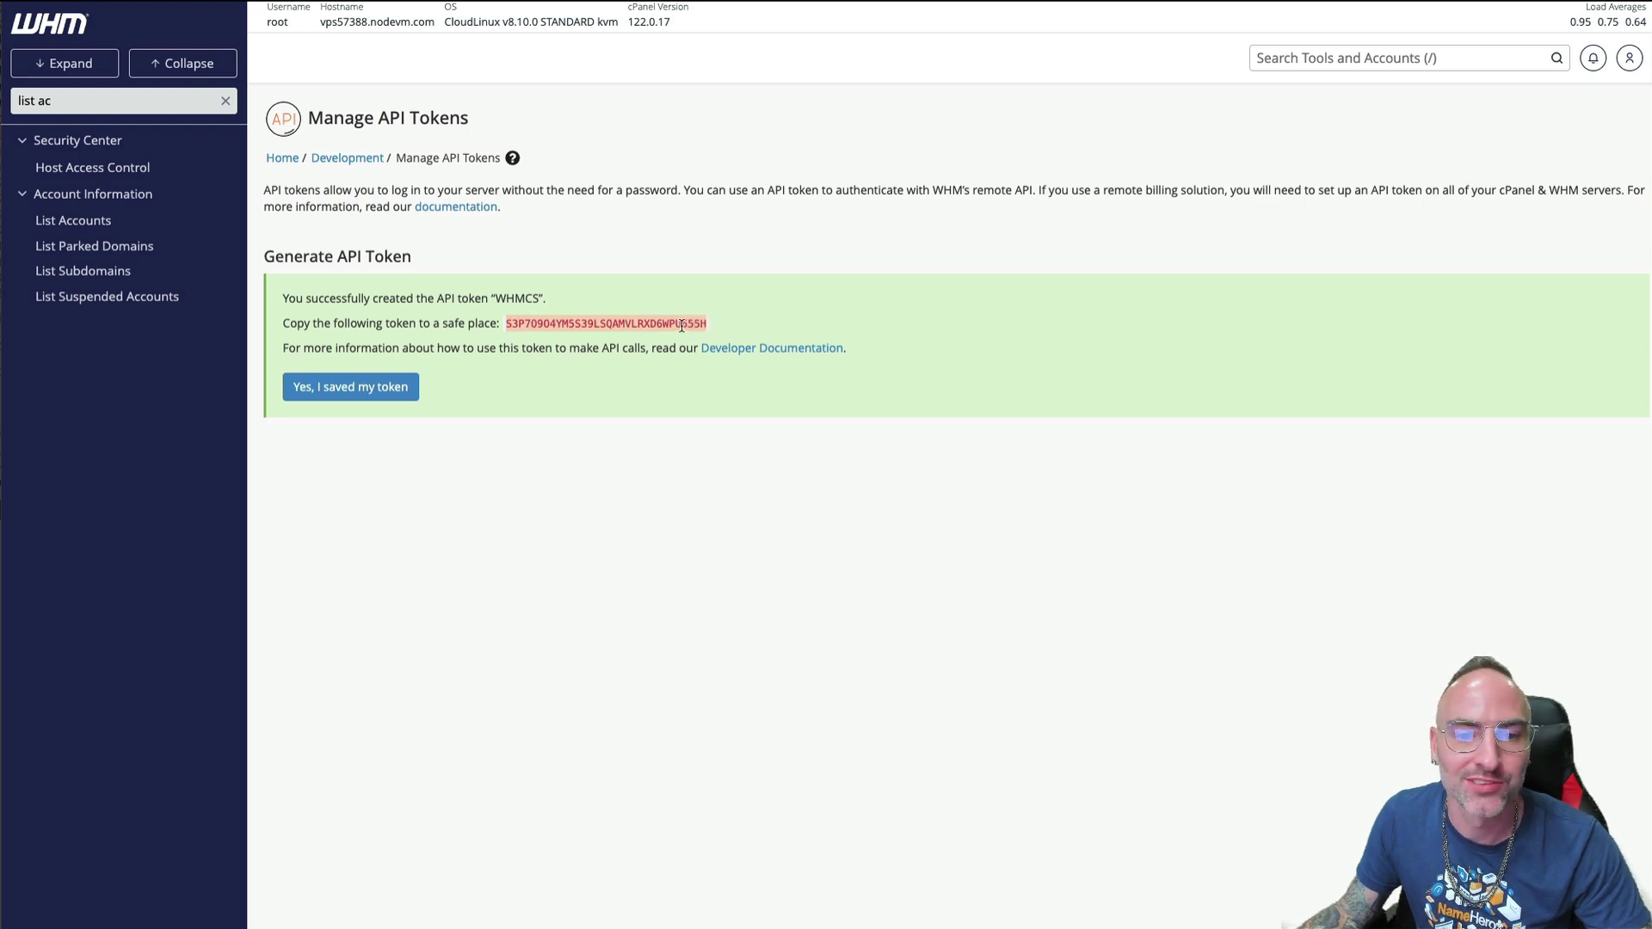
{"action": "right_click", "coordinate": [682, 325]}
{"action": "left_click", "coordinate": [736, 357]}
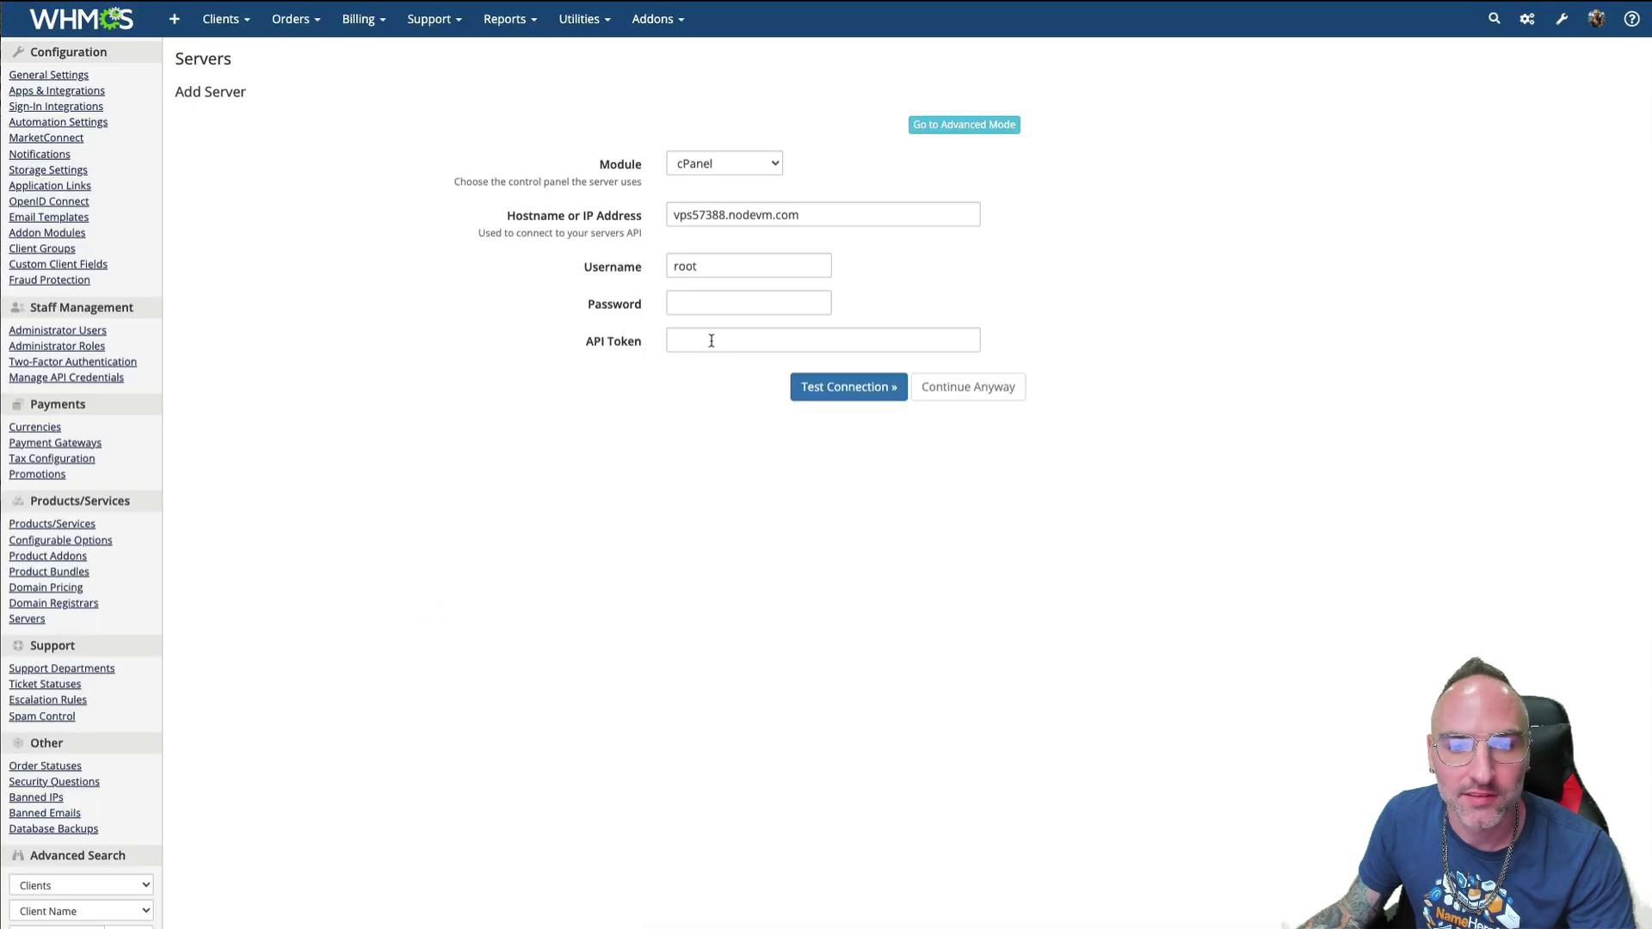
- Paste the WHM API token and test the connection, auto-filling vps57388, 165.140.71.166 and nameservers
{"action": "left_click", "coordinate": [712, 341]}
{"action": "key", "text": "ctrl+v"}
{"action": "left_click", "coordinate": [686, 568]}
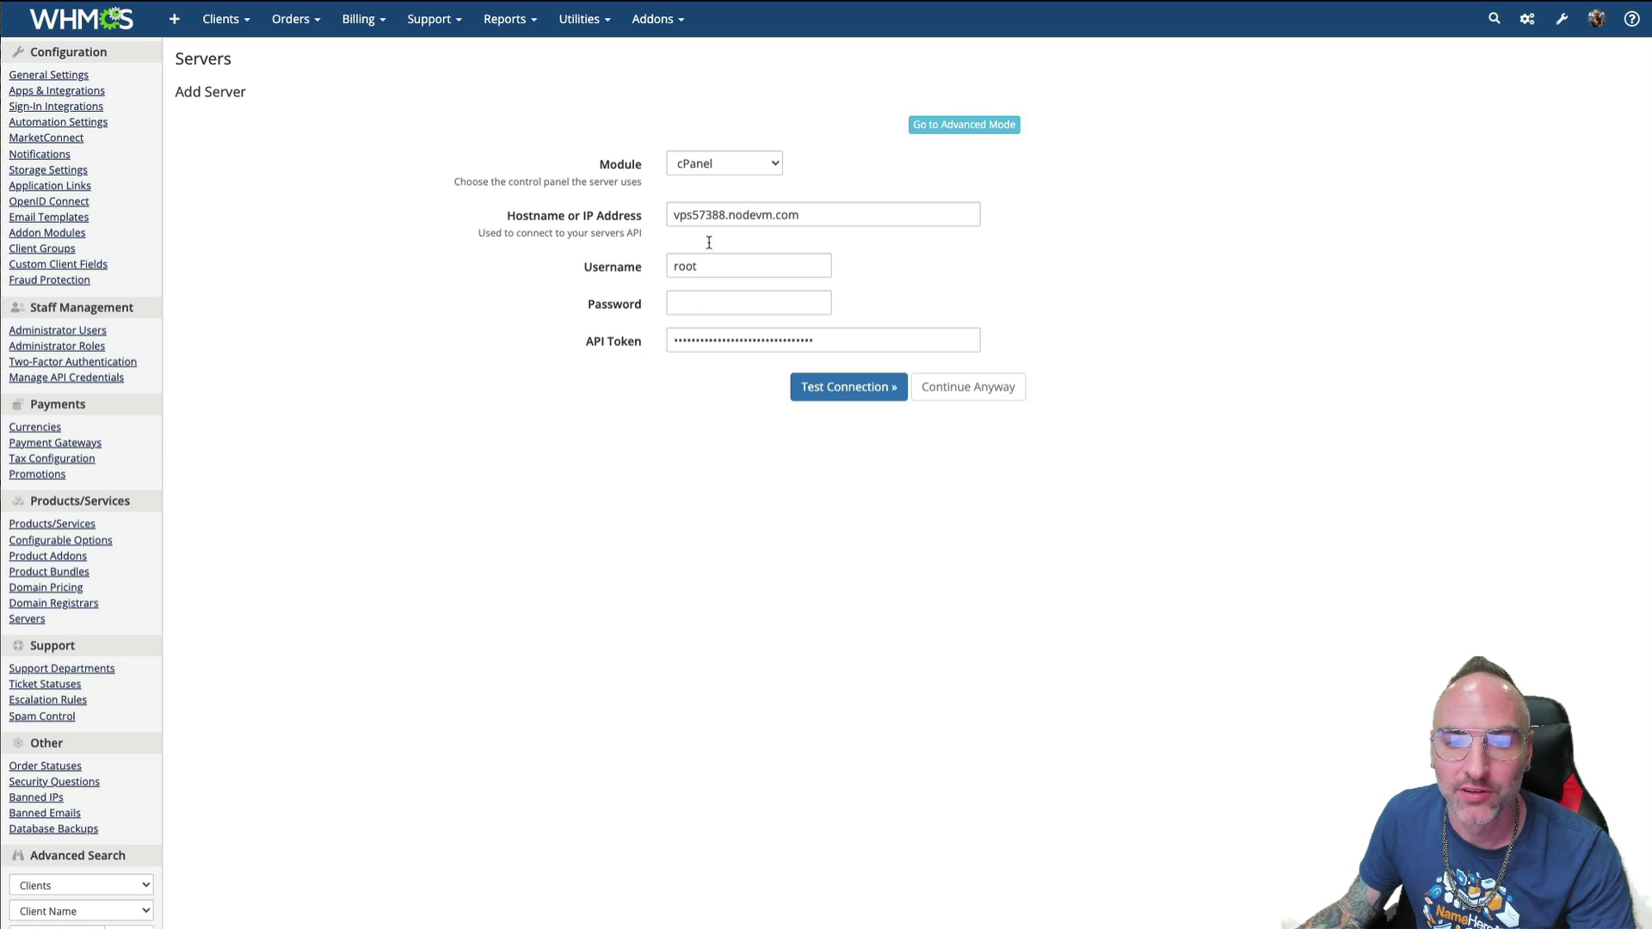
{"action": "left_click", "coordinate": [865, 391]}
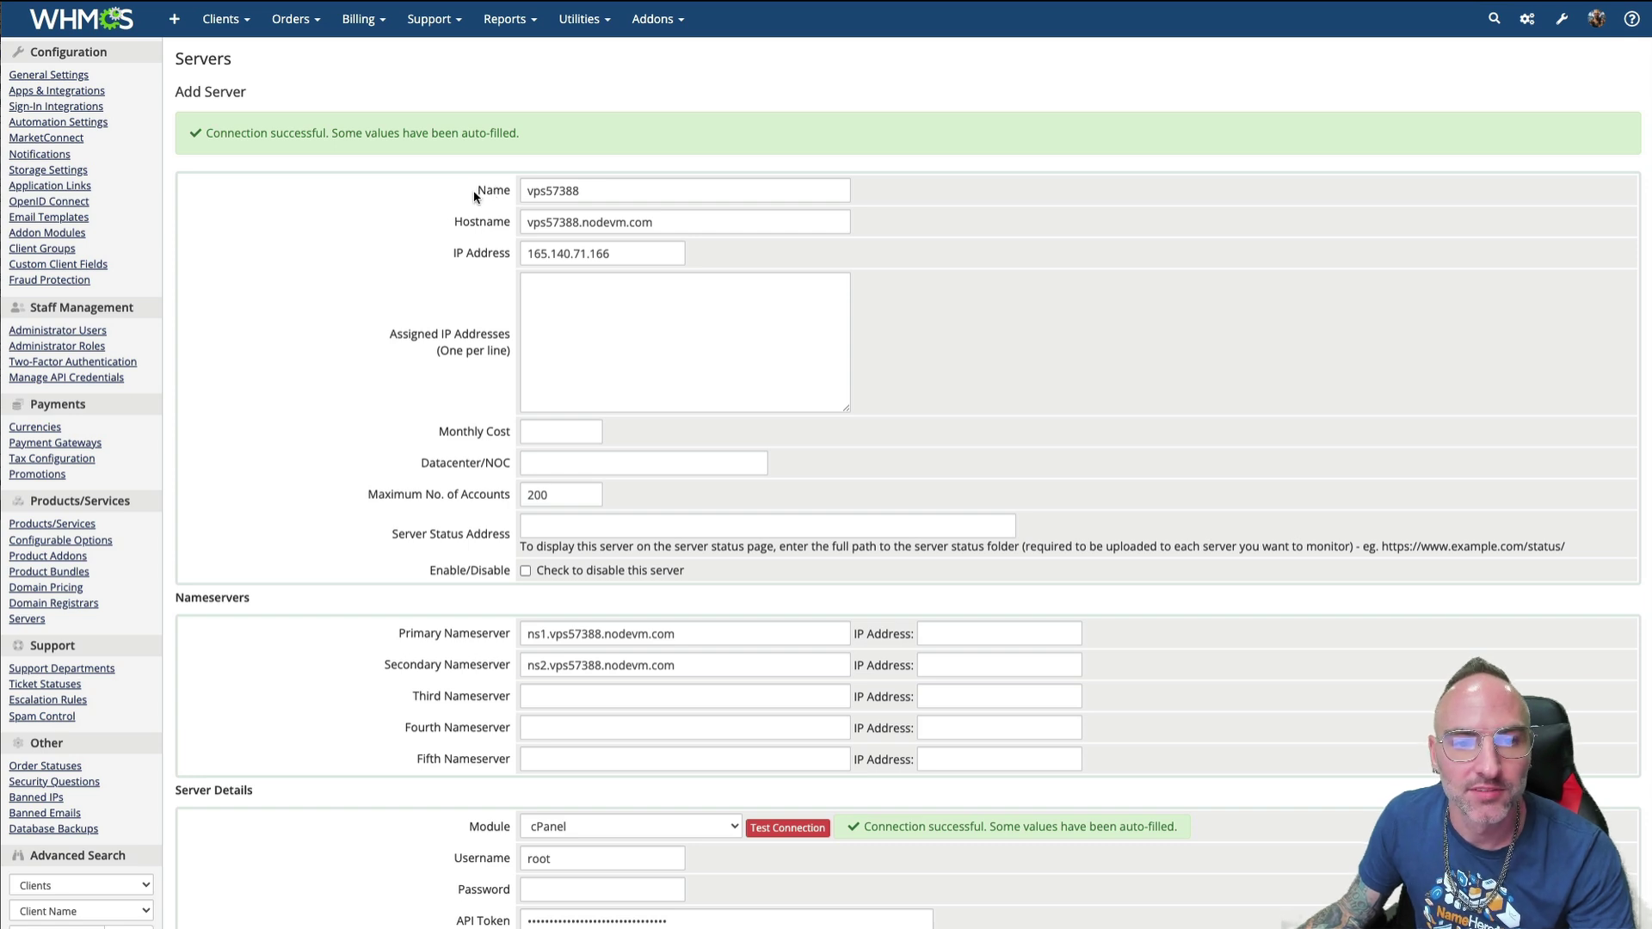
{"action": "double_click", "coordinate": [577, 191]}
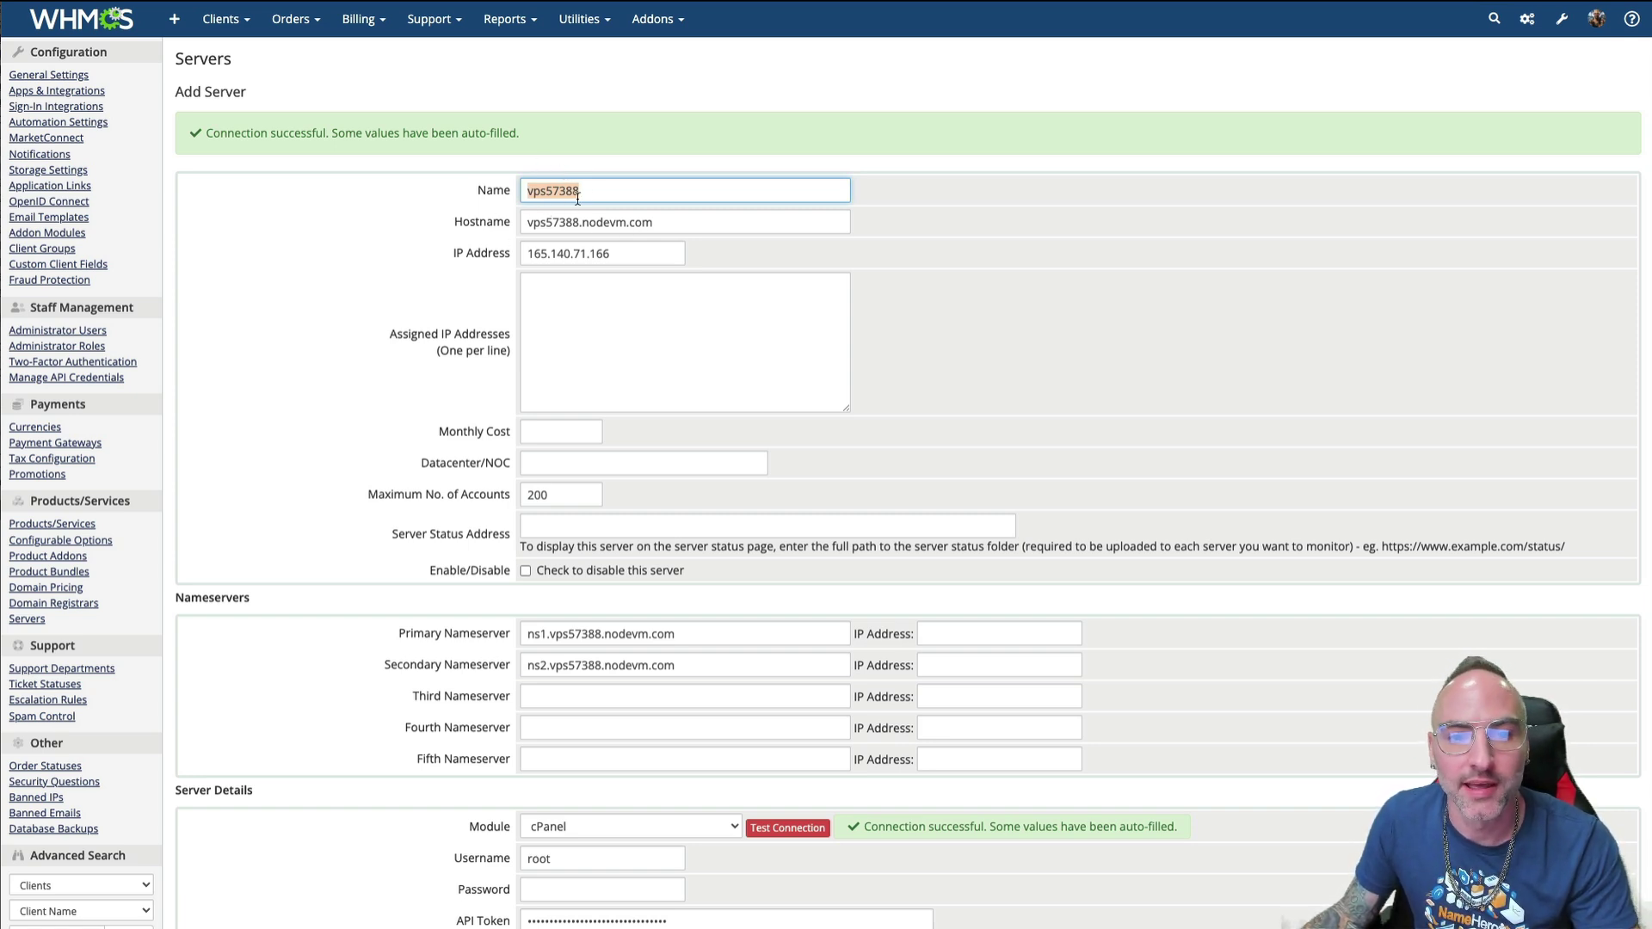
{"action": "left_click", "coordinate": [528, 222]}
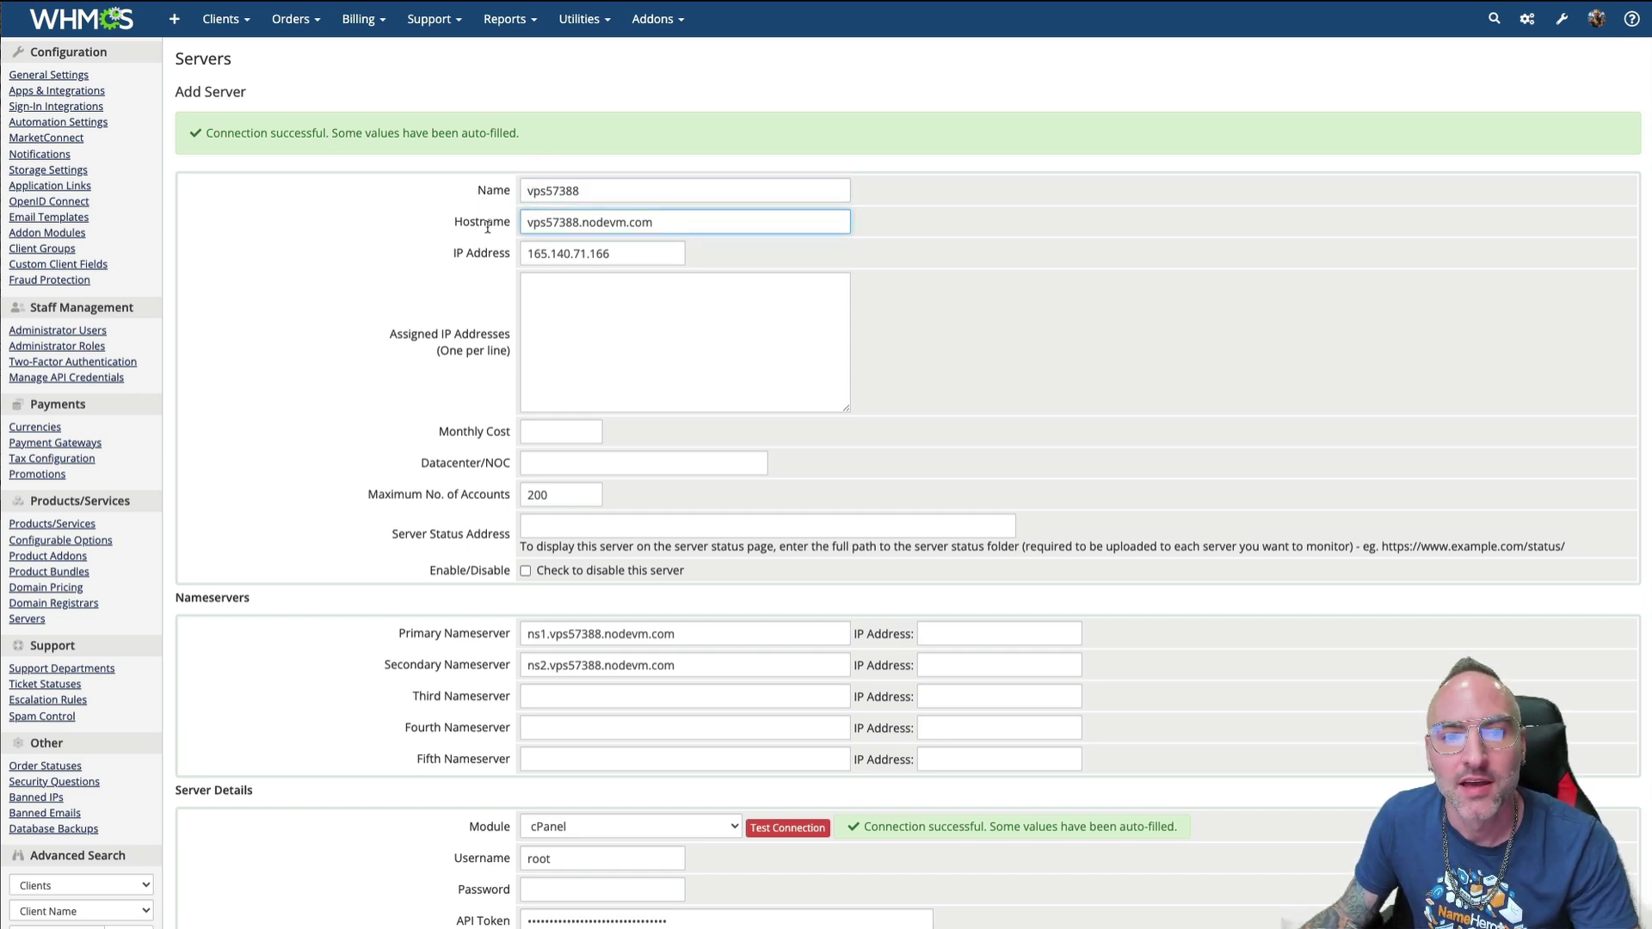
{"action": "left_click_drag", "start_coordinate": [442, 225], "coordinate": [661, 226]}
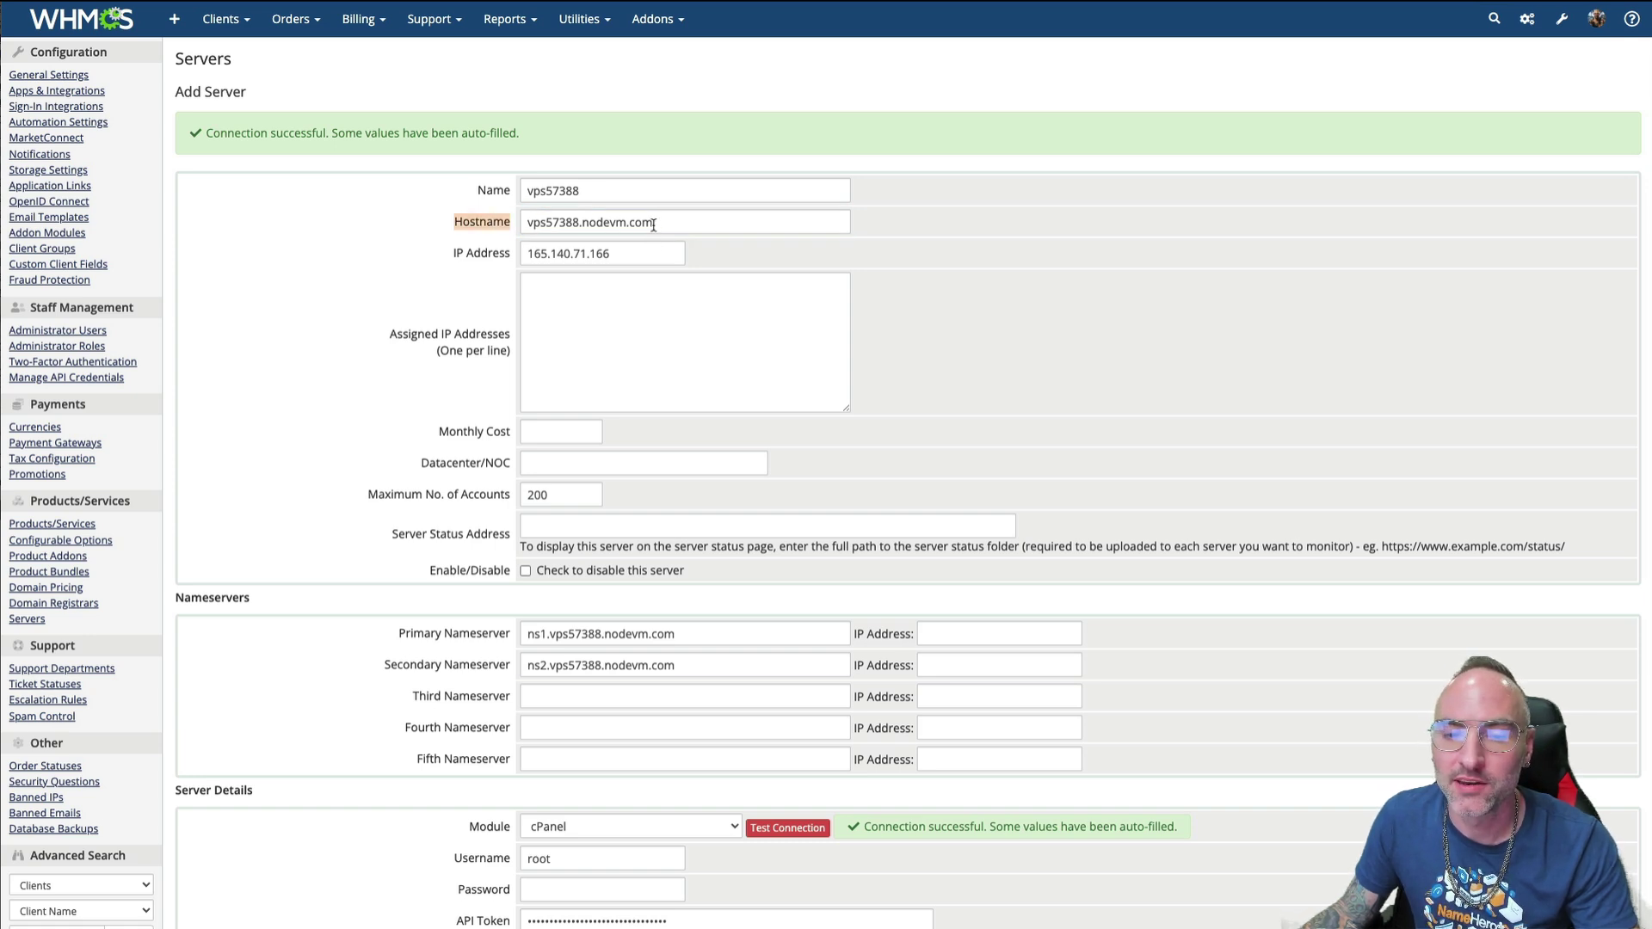
{"action": "left_click_drag", "start_coordinate": [656, 224], "coordinate": [519, 226]}
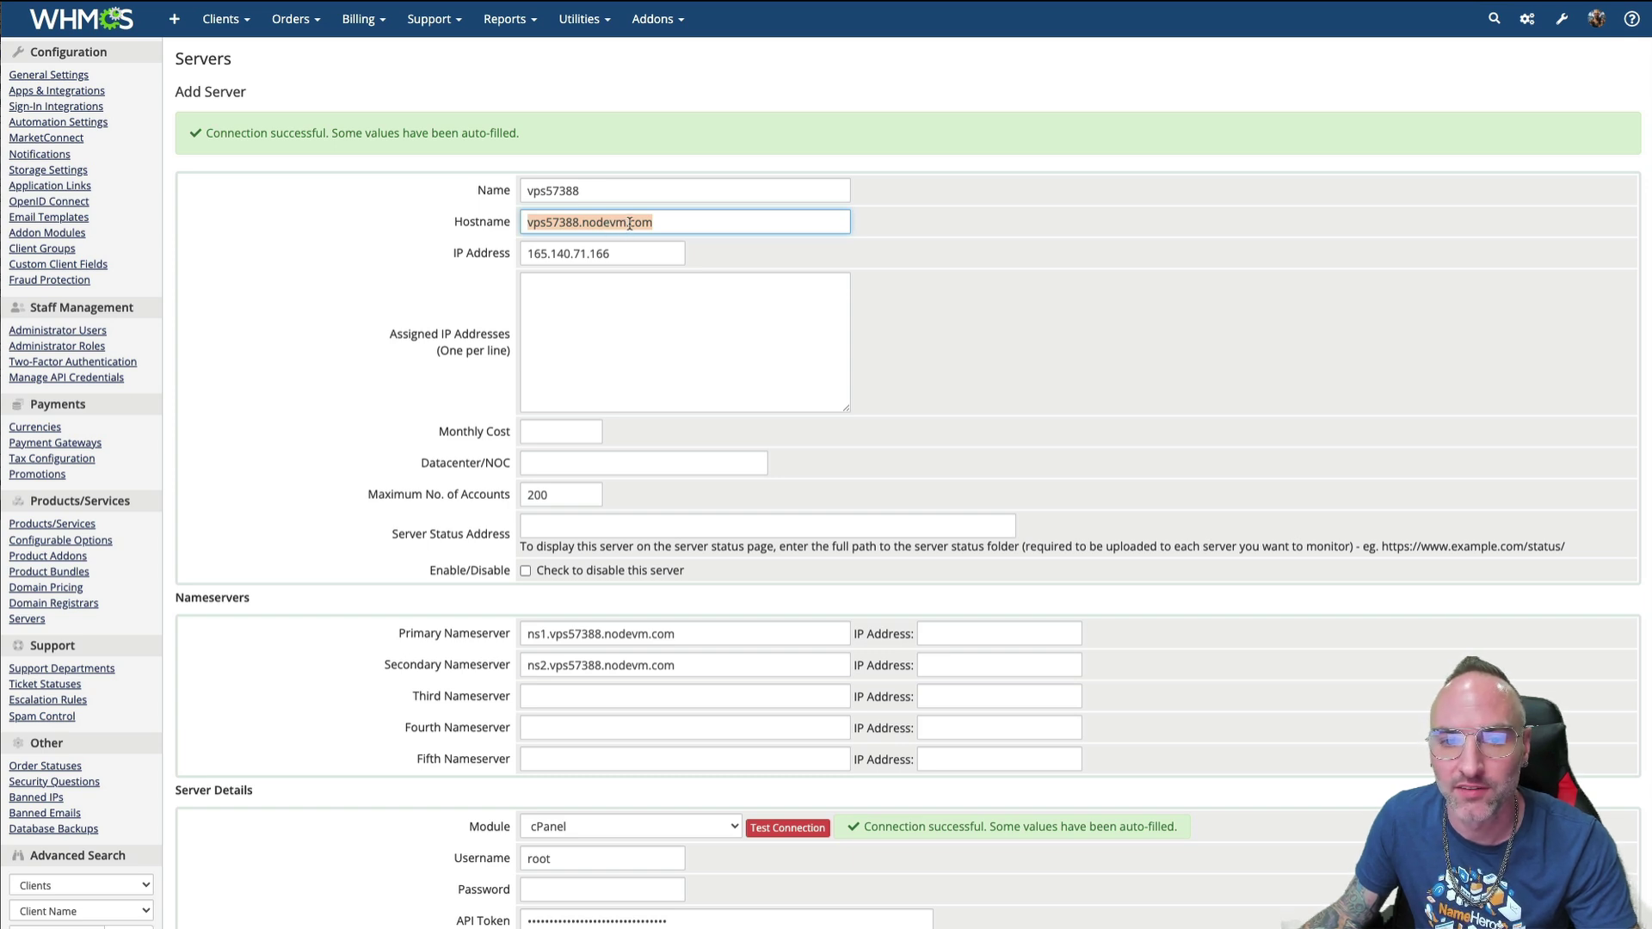
{"action": "left_click", "coordinate": [622, 254]}
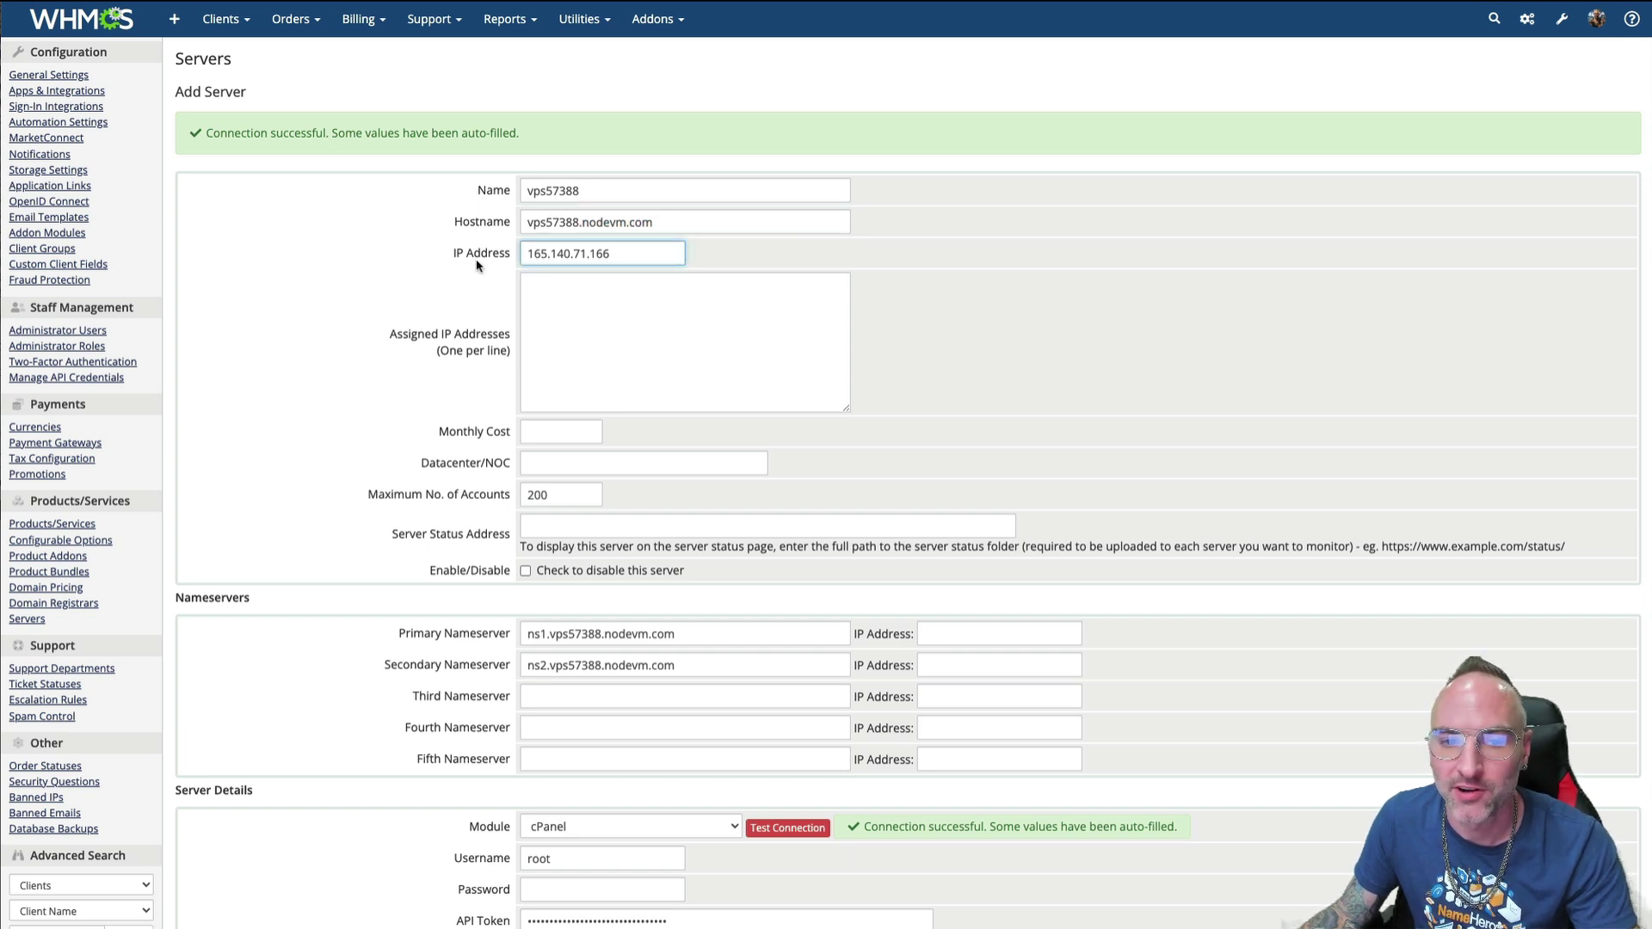
- Enter a monthly cost of 67.00 and NameHero as the Datacenter/NOC
{"action": "left_click", "coordinate": [545, 294]}
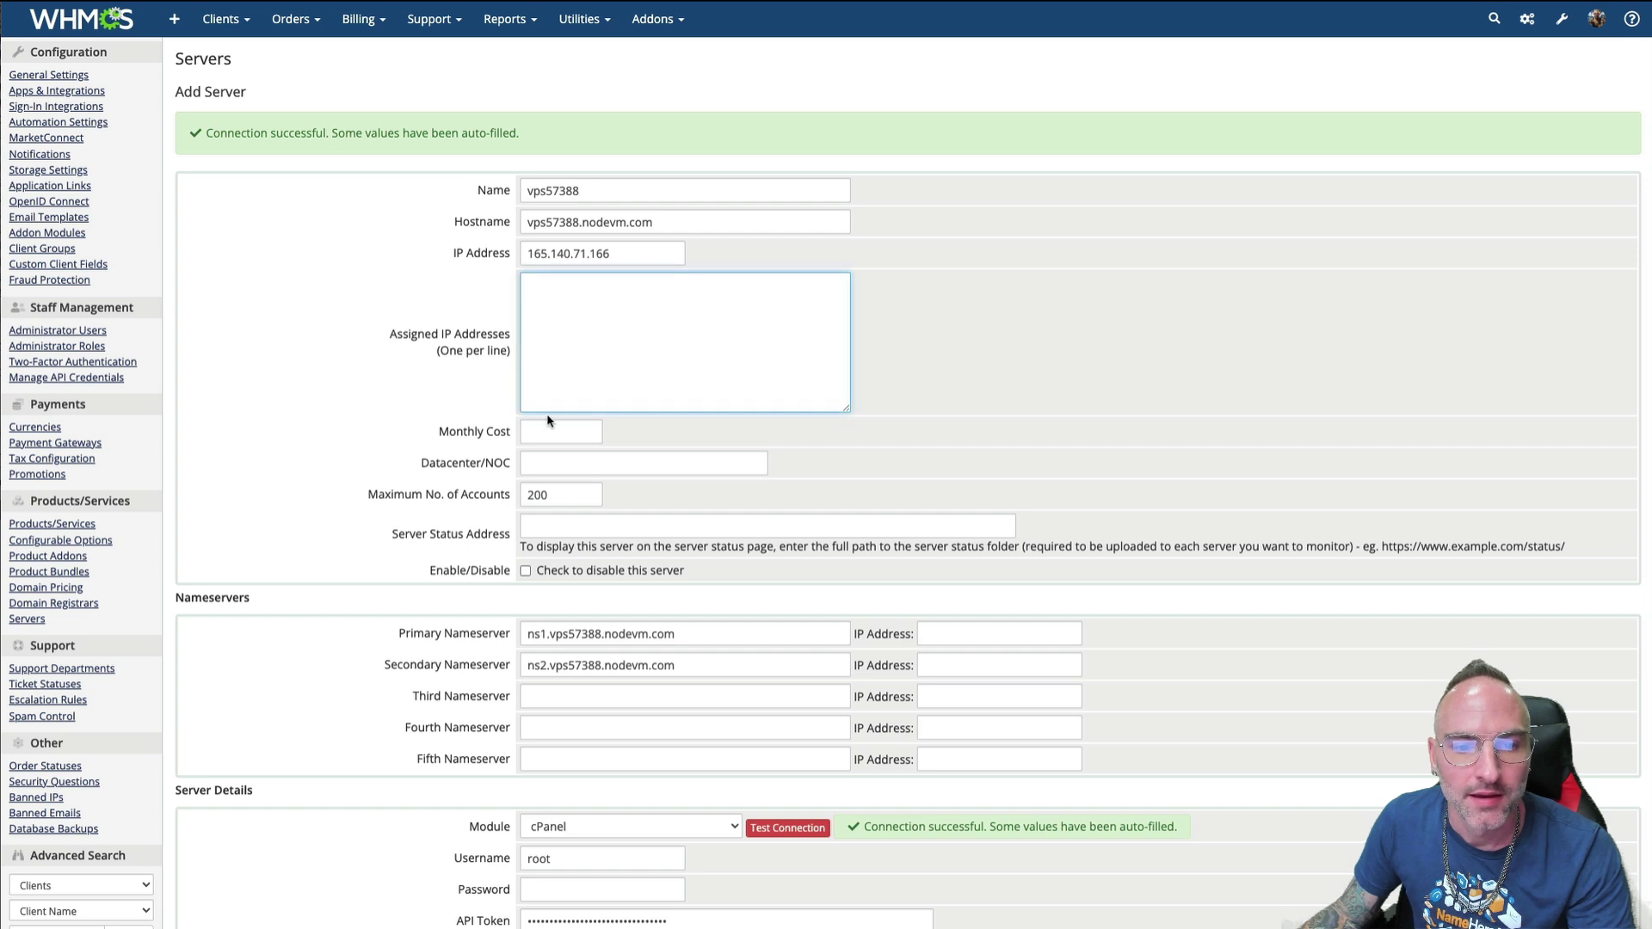
{"action": "left_click", "coordinate": [546, 428]}
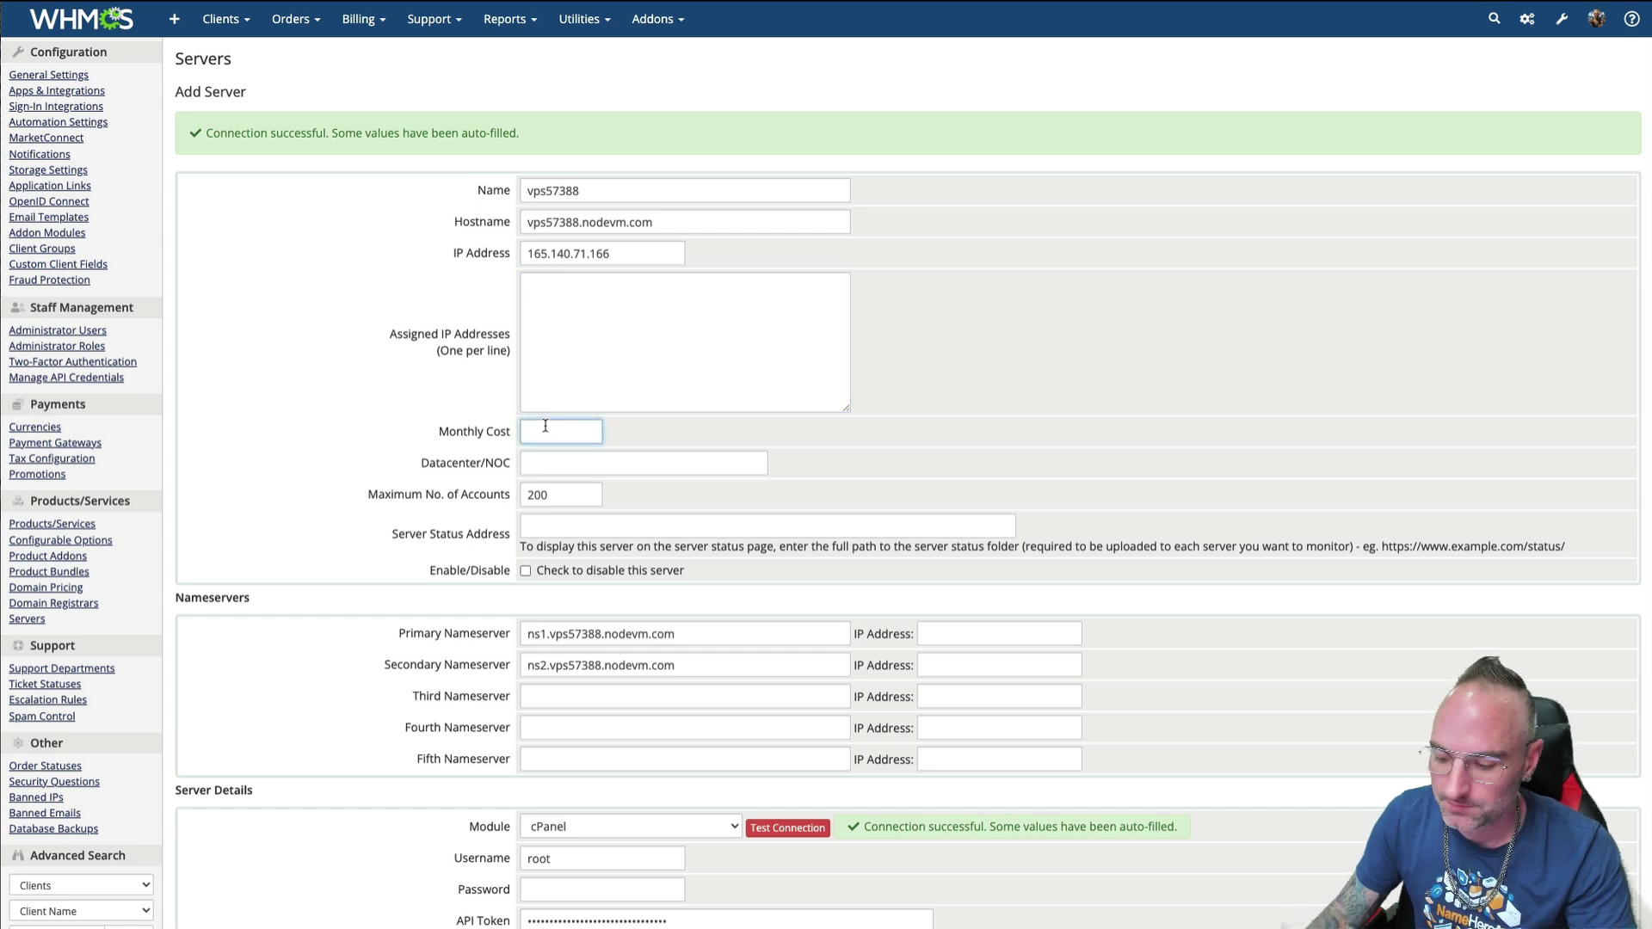
{"action": "type", "text": "67"}
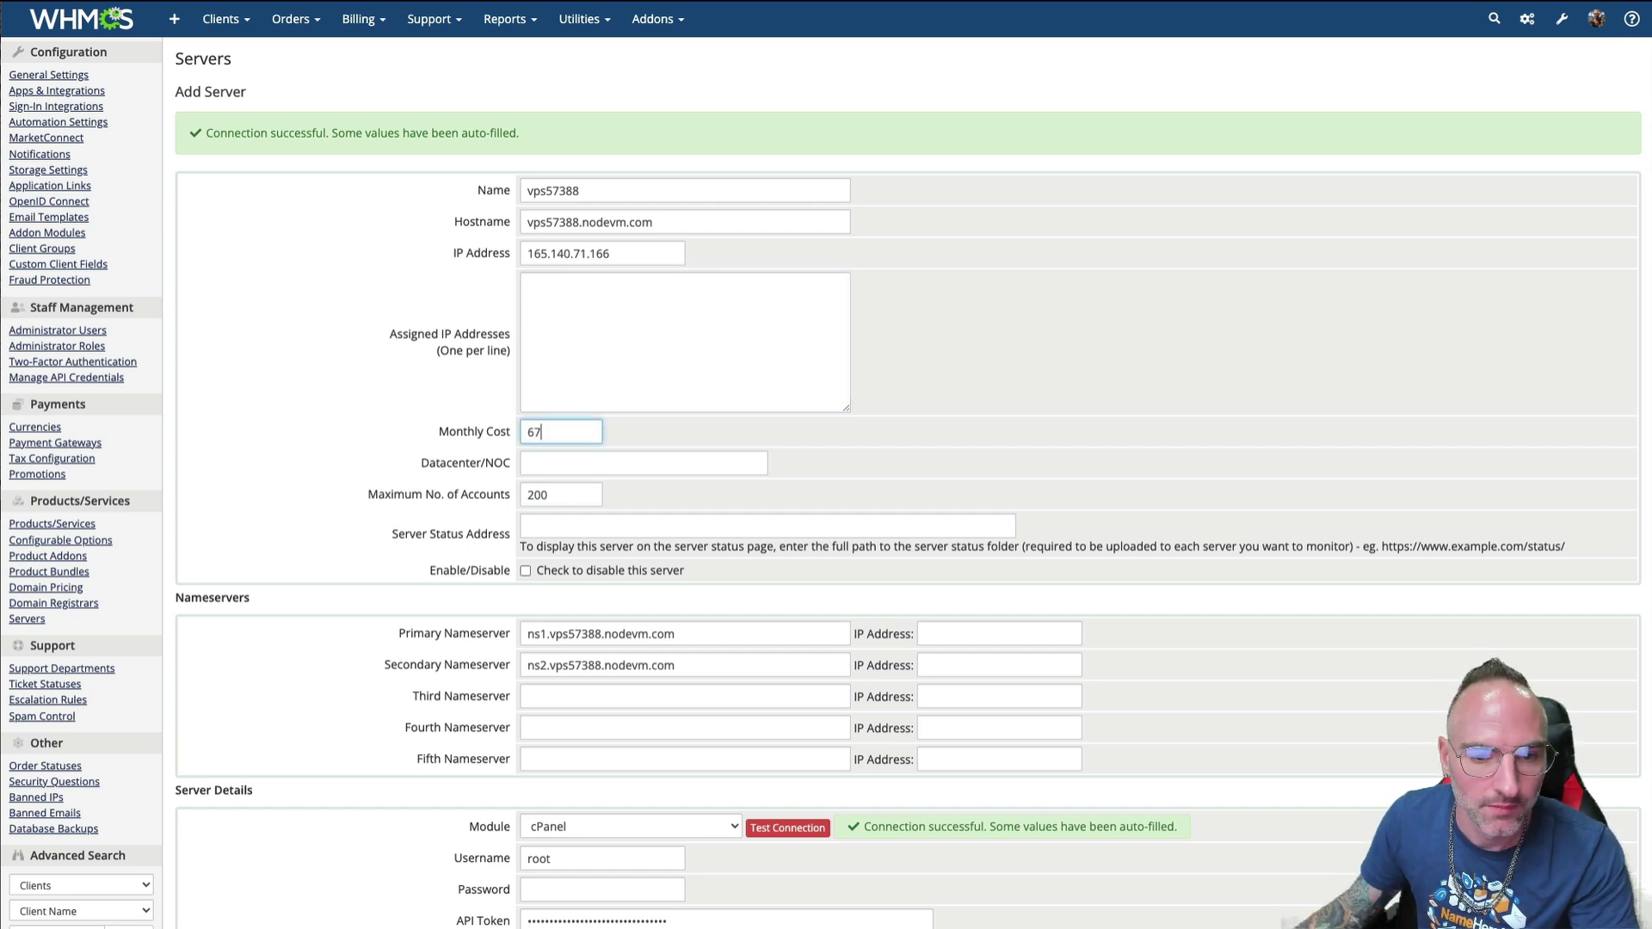
{"action": "left_click", "coordinate": [558, 456]}
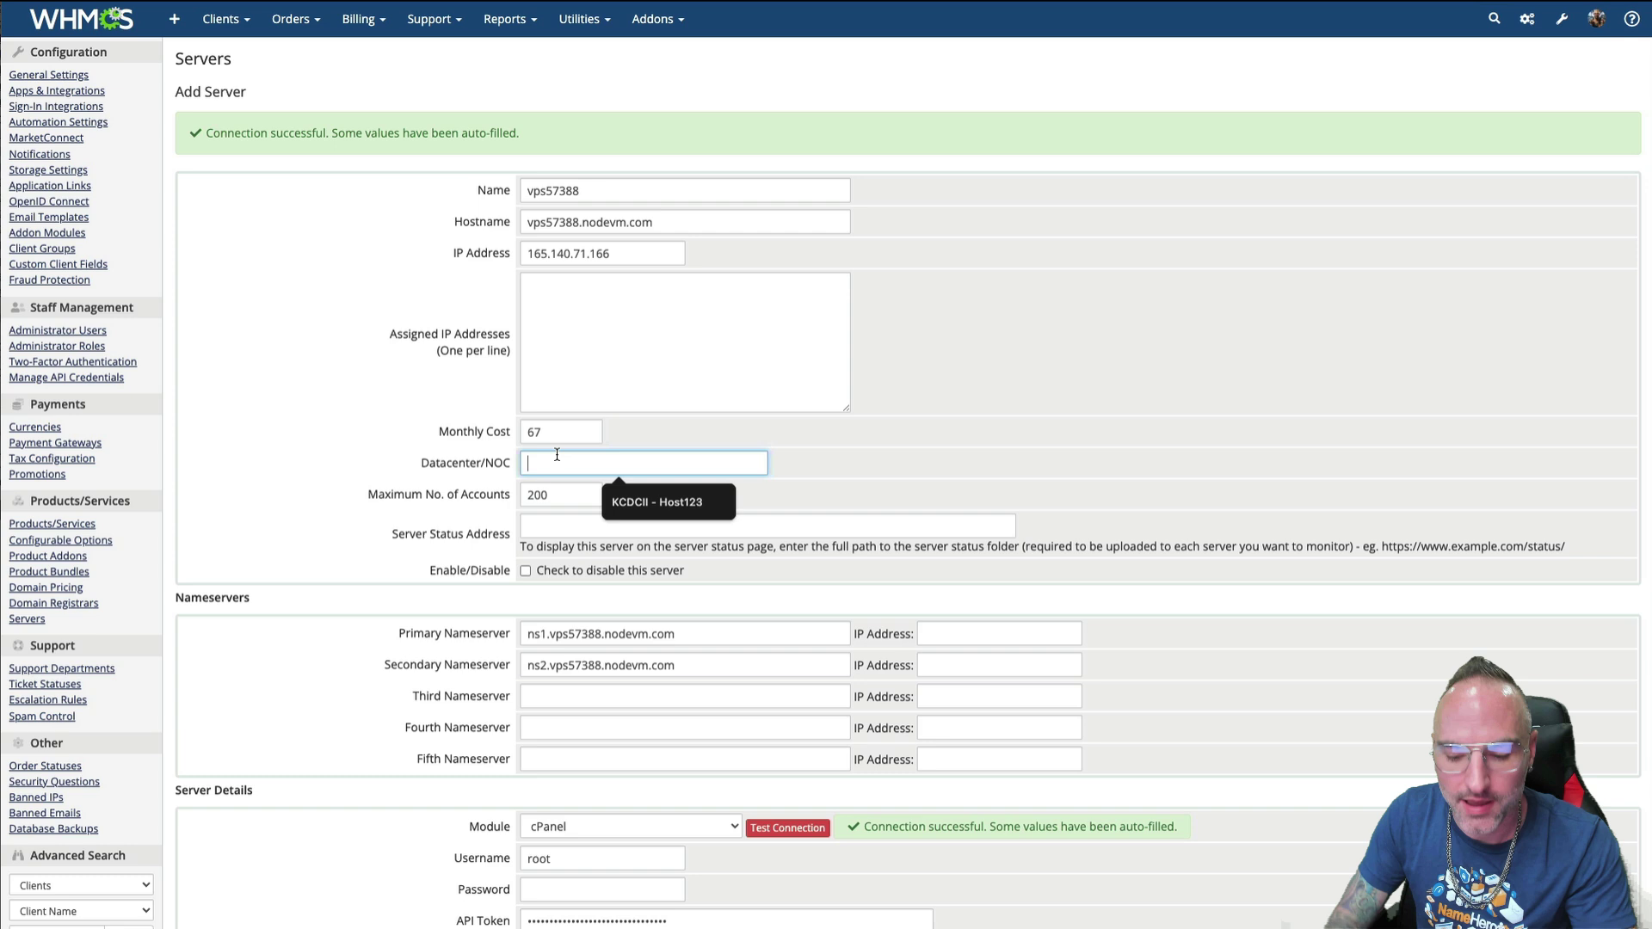
{"action": "type", "text": "NameHero"}
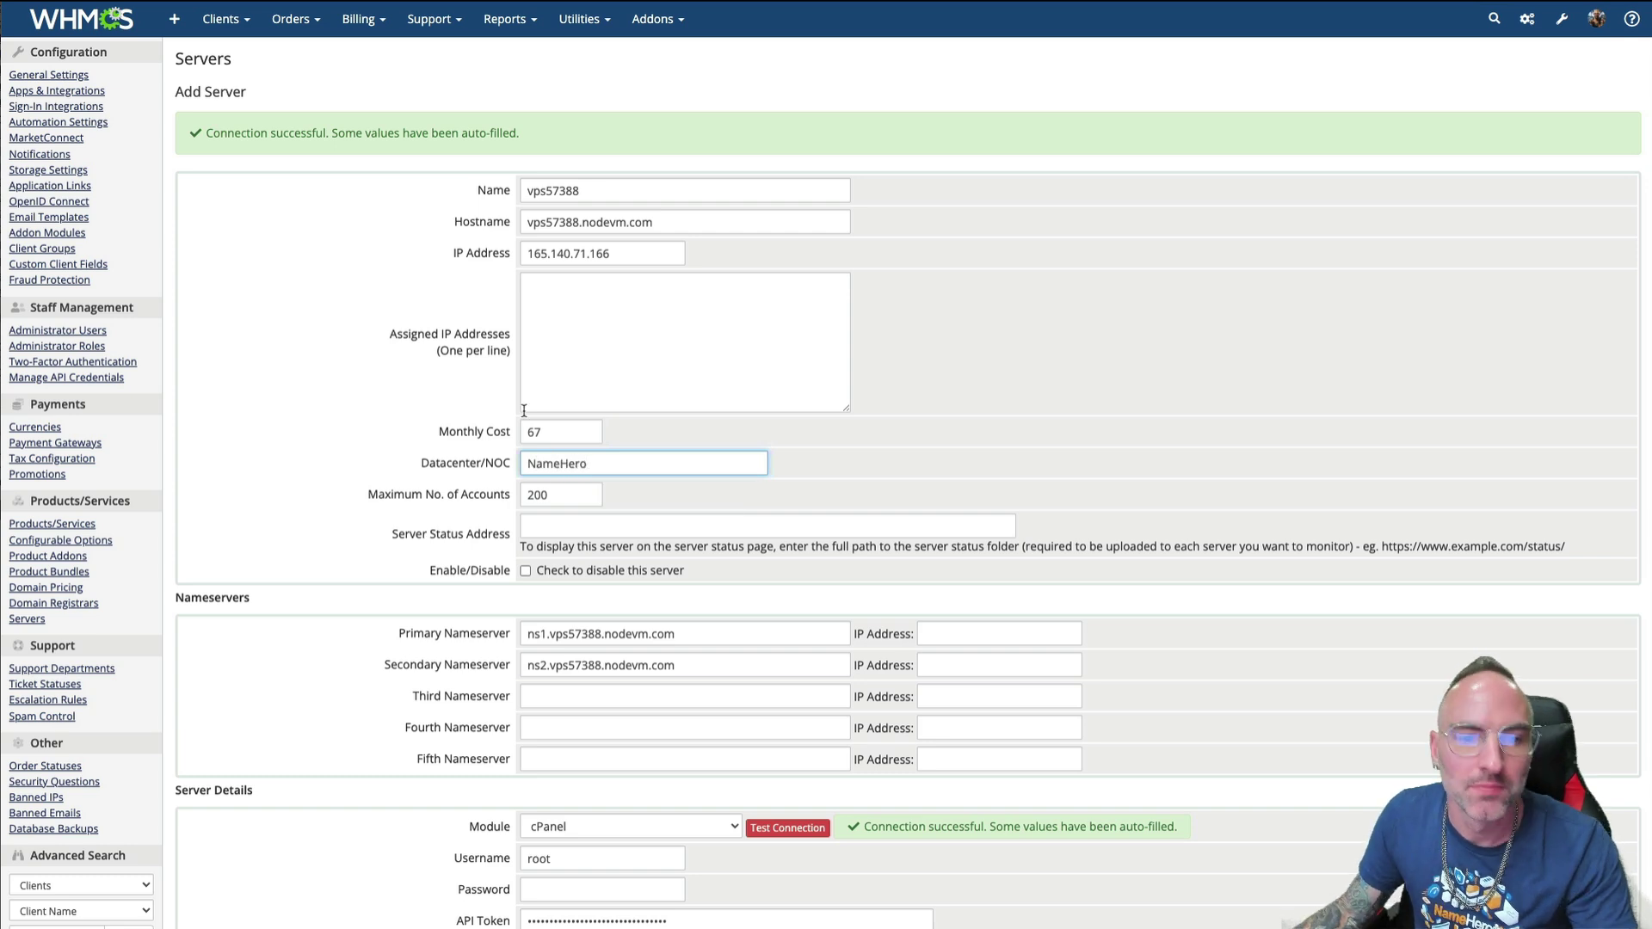
{"action": "left_click", "coordinate": [572, 431]}
{"action": "type", "text": ".00"}
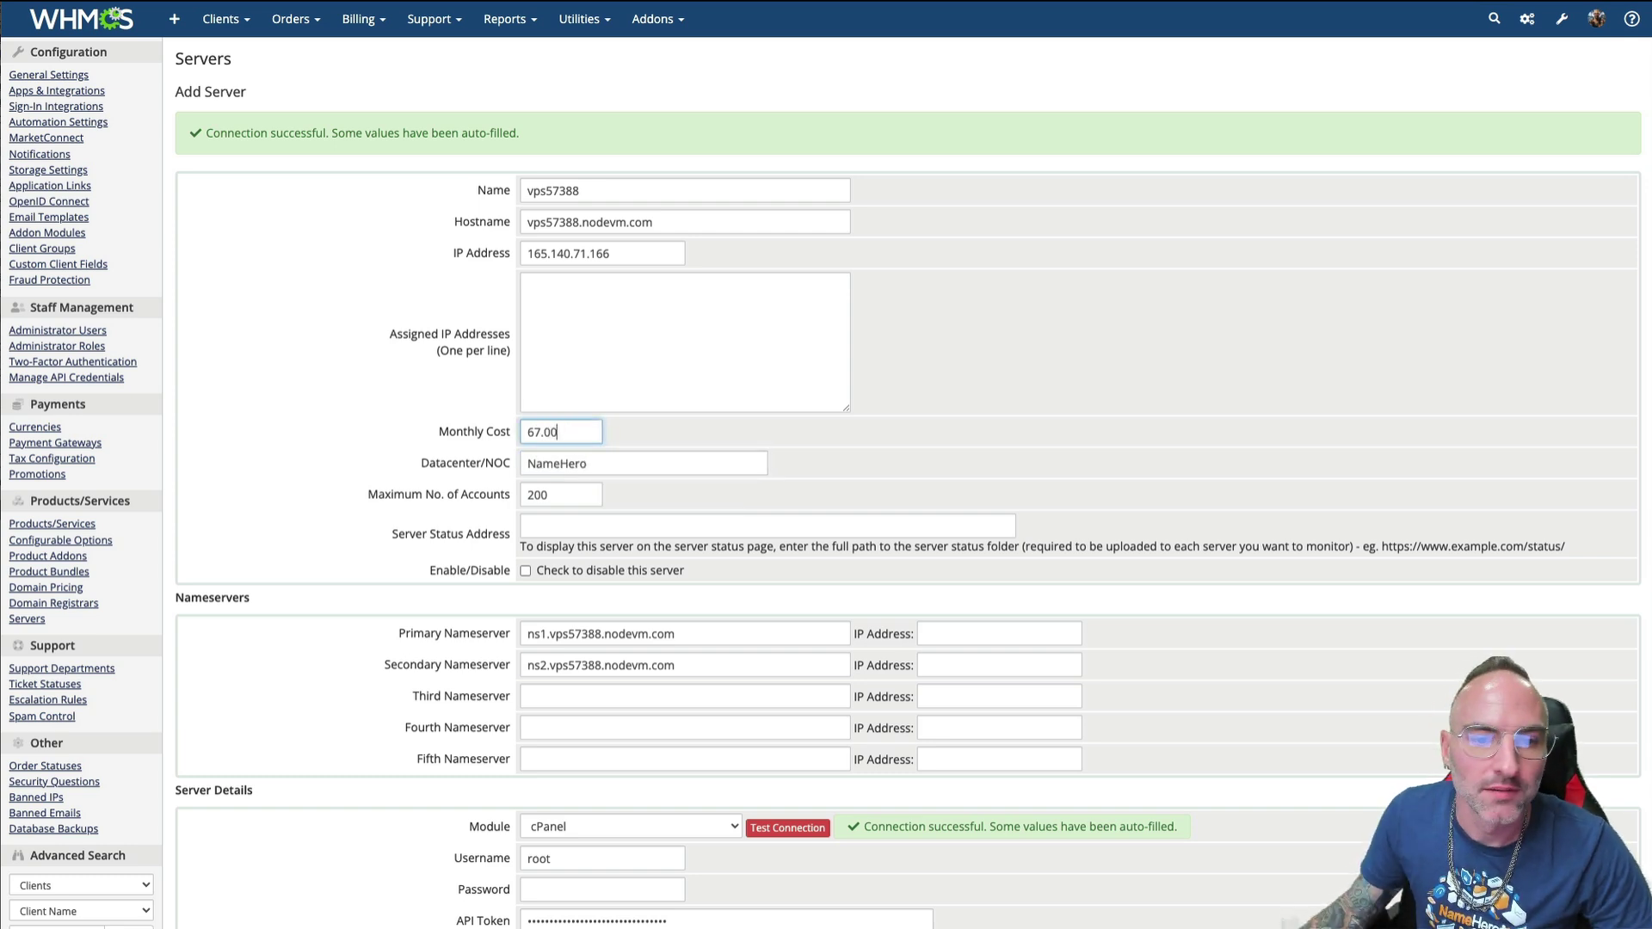
- Highlight the Monthly Cost, Datacenter/NOC and Maximum No. of Accounts labels
{"action": "left_click_drag", "start_coordinate": [439, 433], "coordinate": [543, 443]}
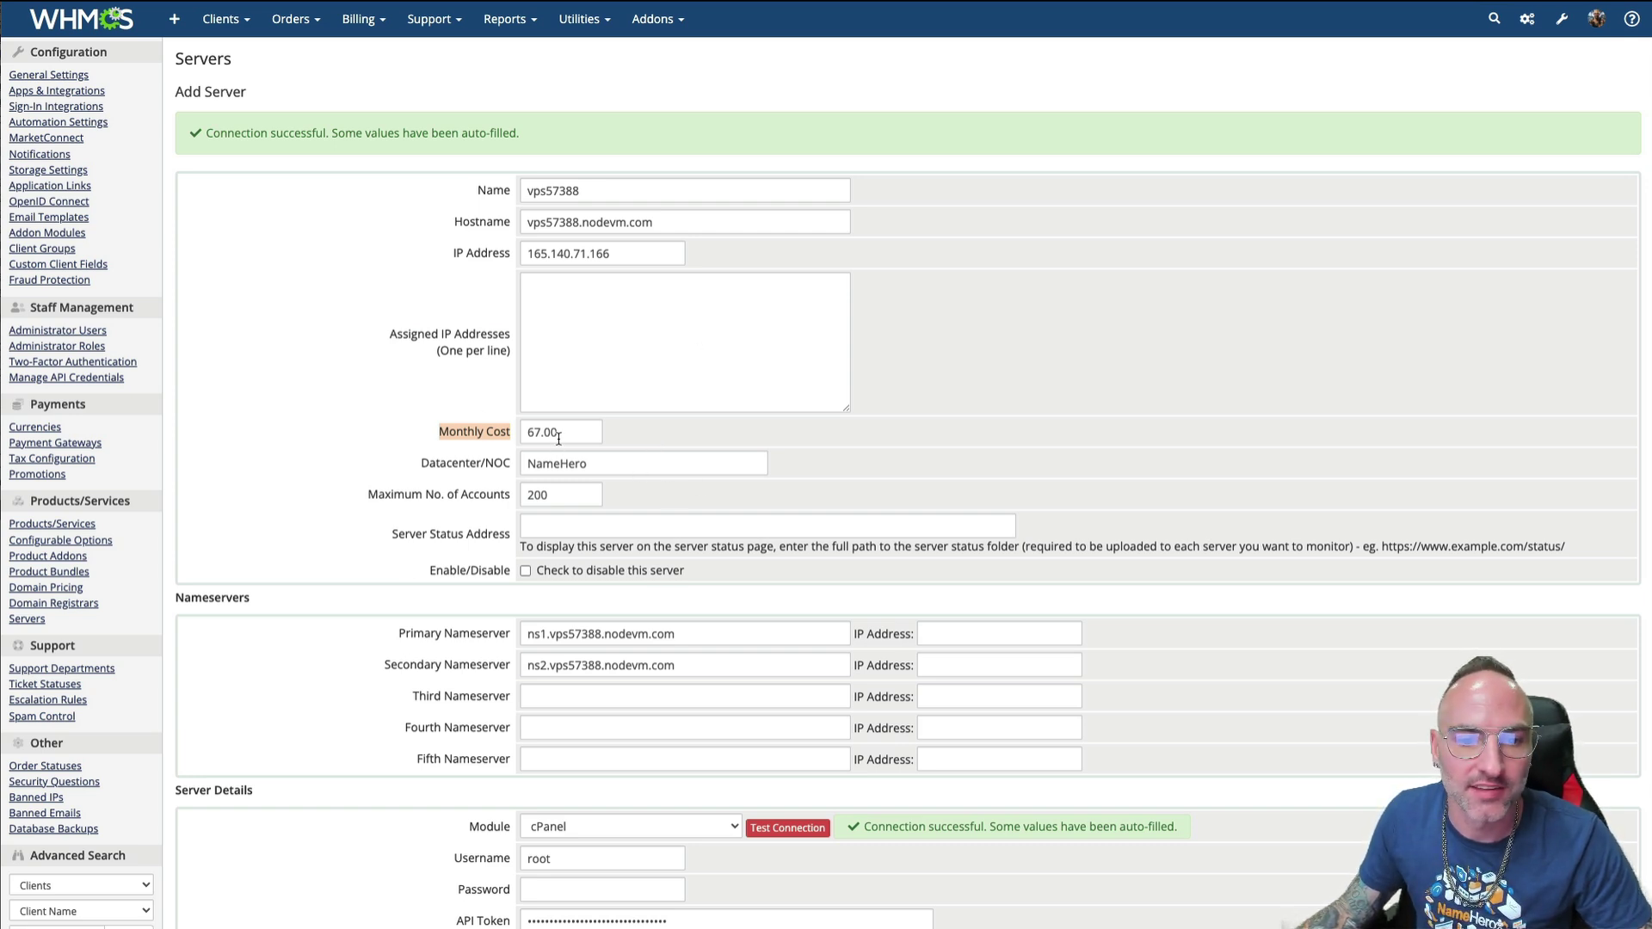
{"action": "left_click", "coordinate": [493, 430]}
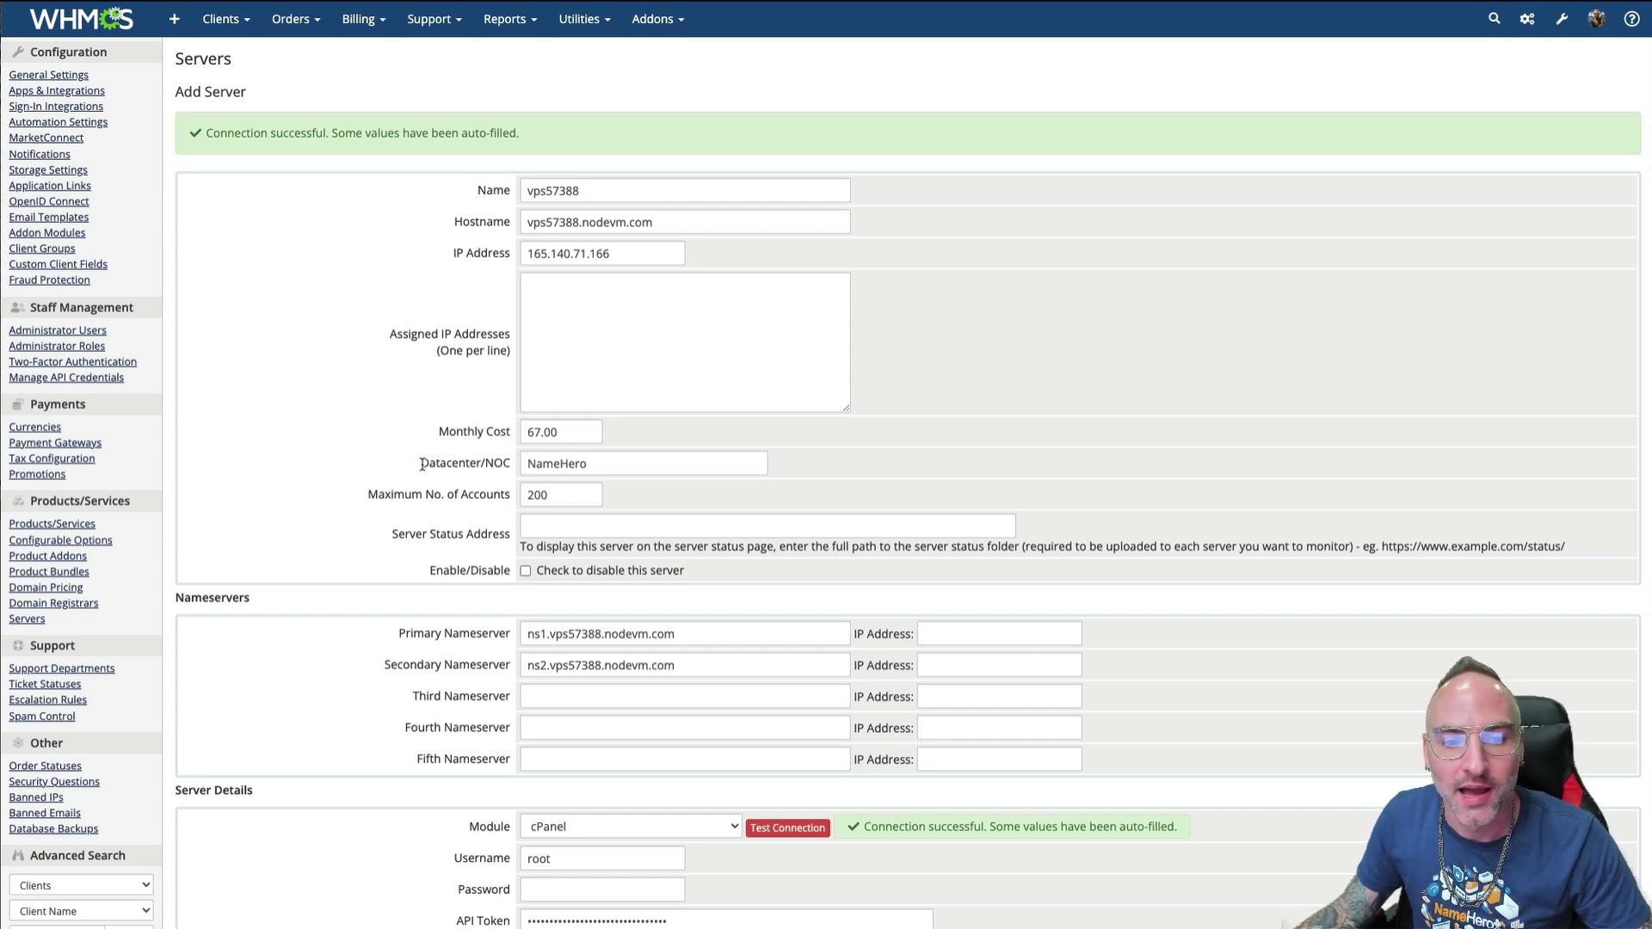
{"action": "left_click_drag", "start_coordinate": [421, 464], "coordinate": [487, 469]}
{"action": "left_click", "coordinate": [488, 470]}
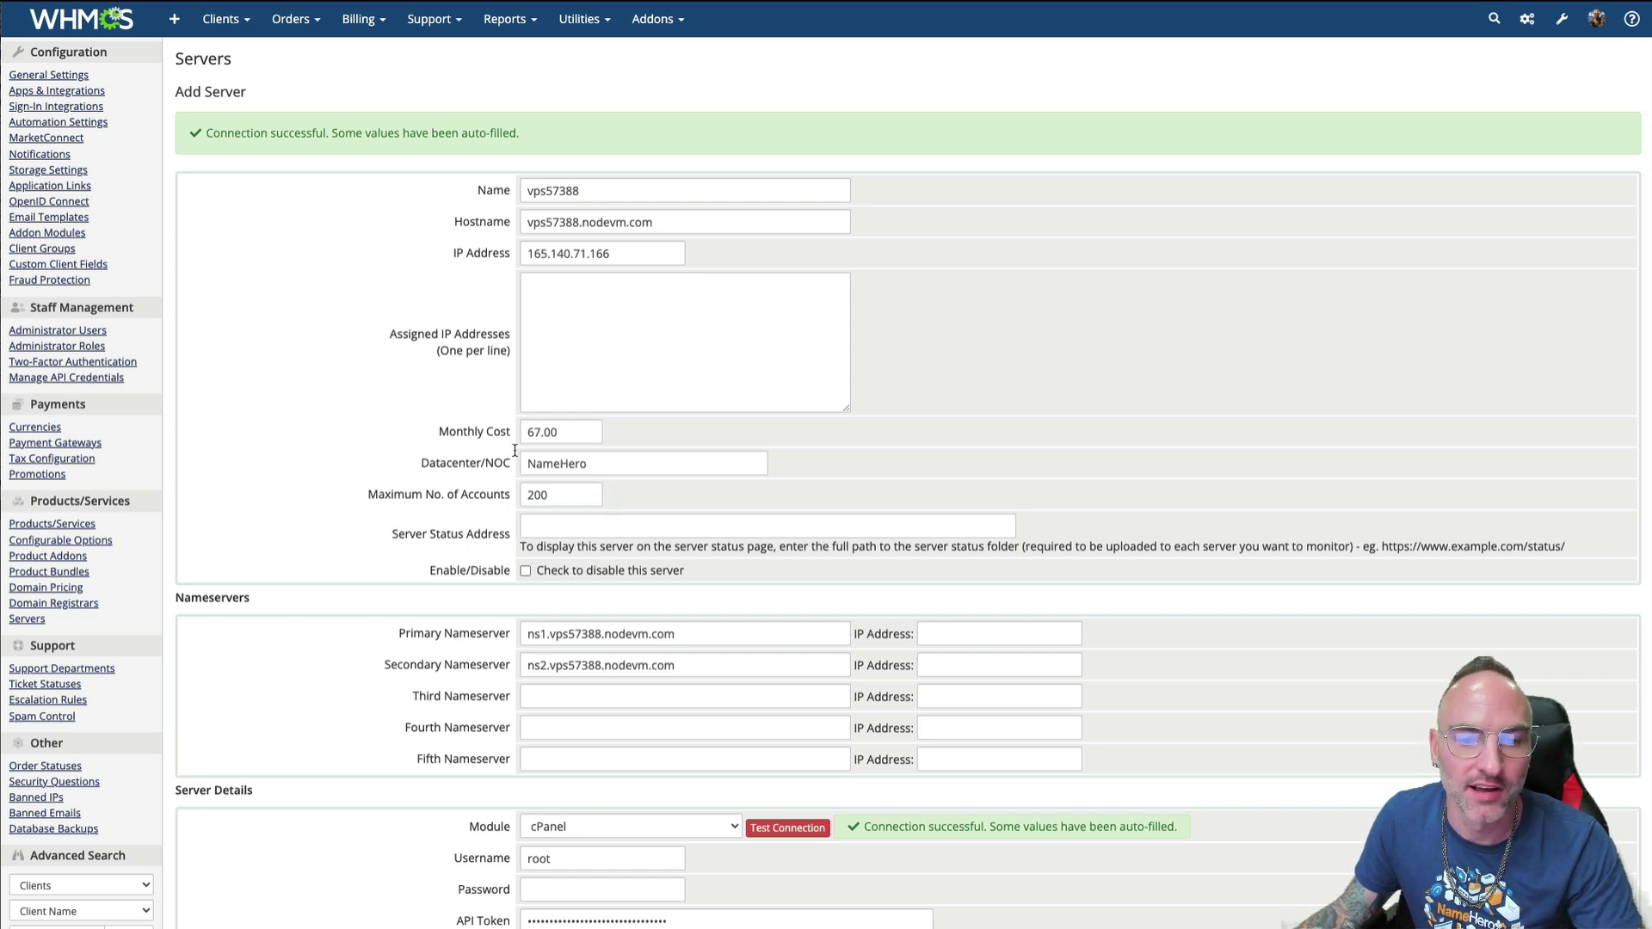
{"action": "left_click_drag", "start_coordinate": [365, 496], "coordinate": [433, 496]}
{"action": "left_click", "coordinate": [504, 504]}
{"action": "left_click", "coordinate": [428, 496]}
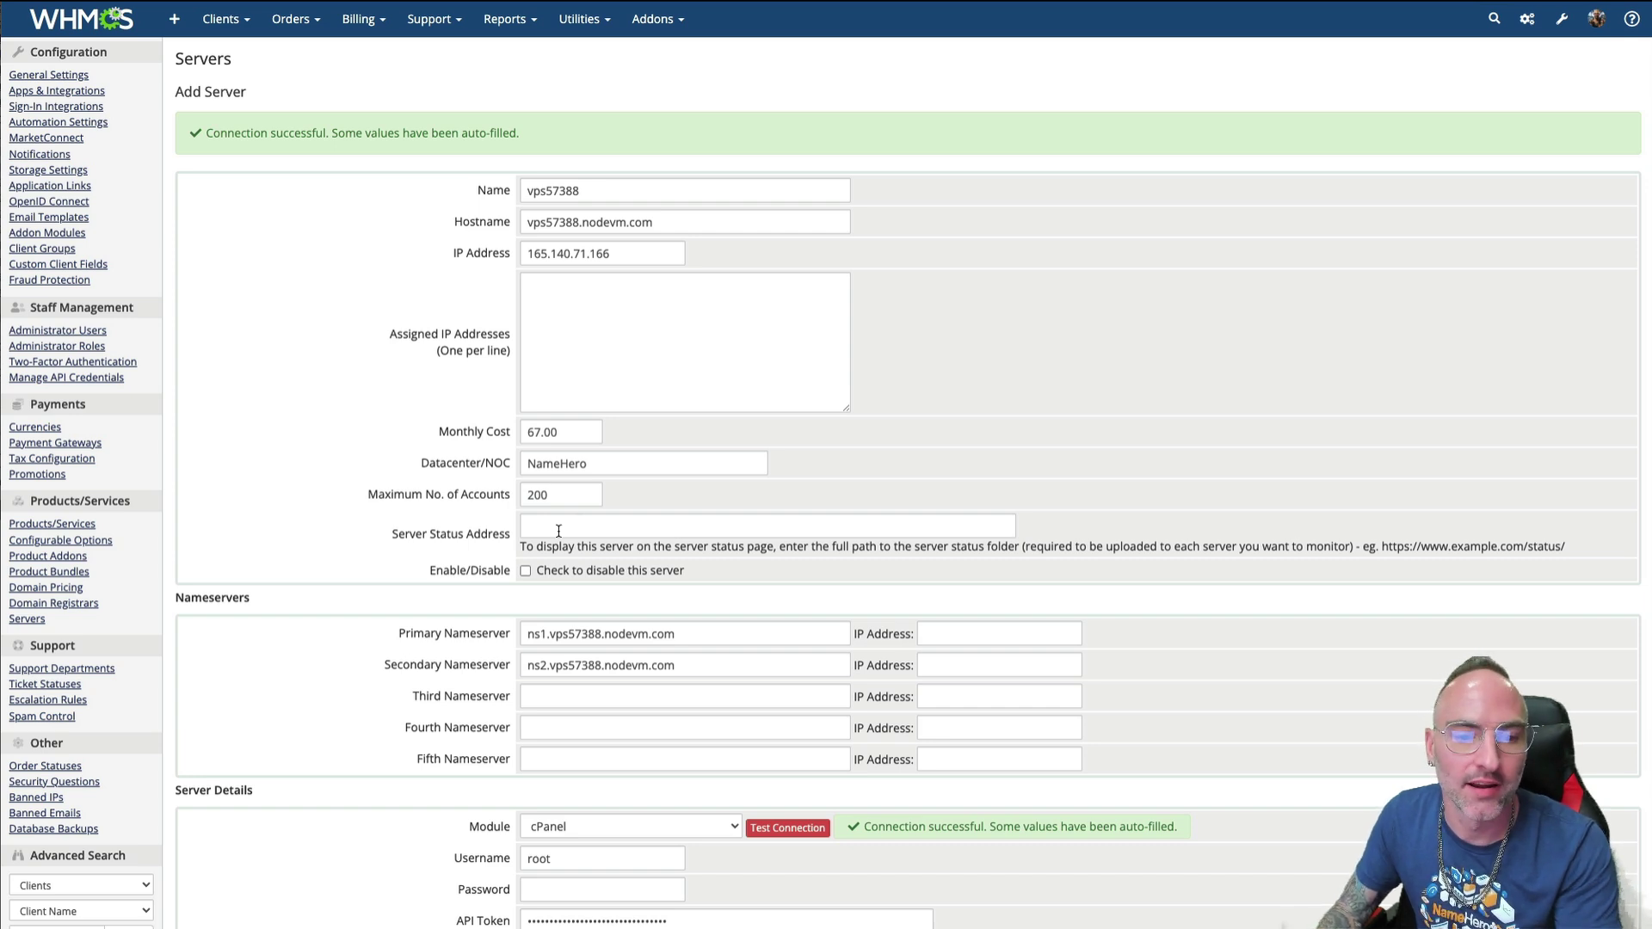
{"action": "left_click_drag", "start_coordinate": [391, 535], "coordinate": [555, 558]}
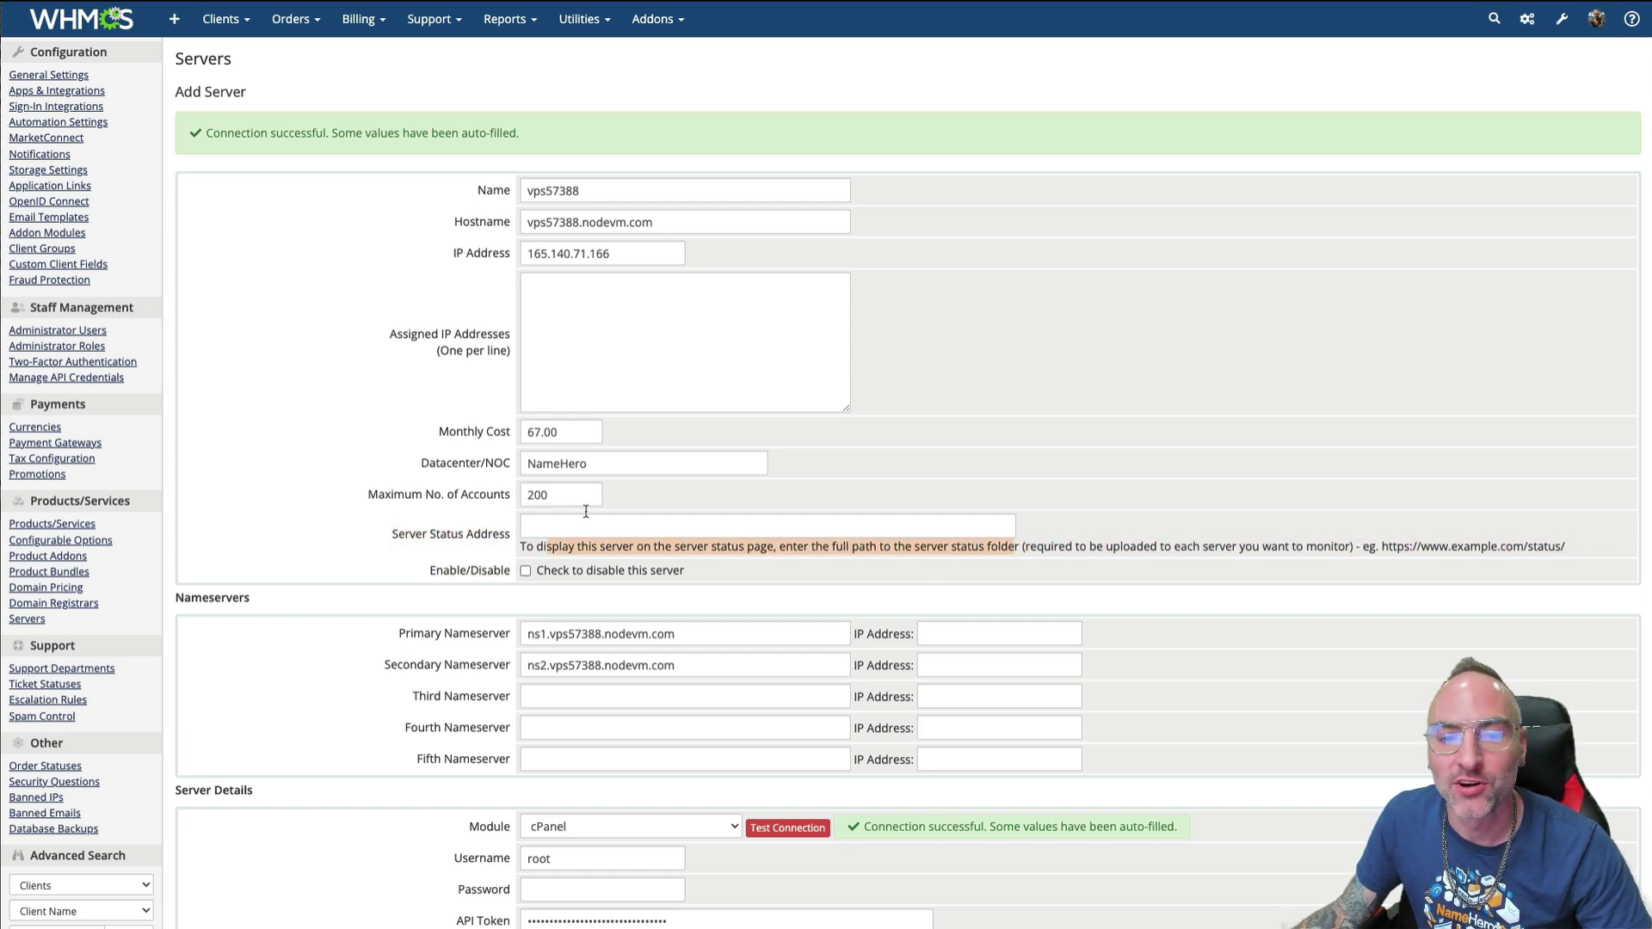
{"action": "left_click", "coordinate": [872, 552]}
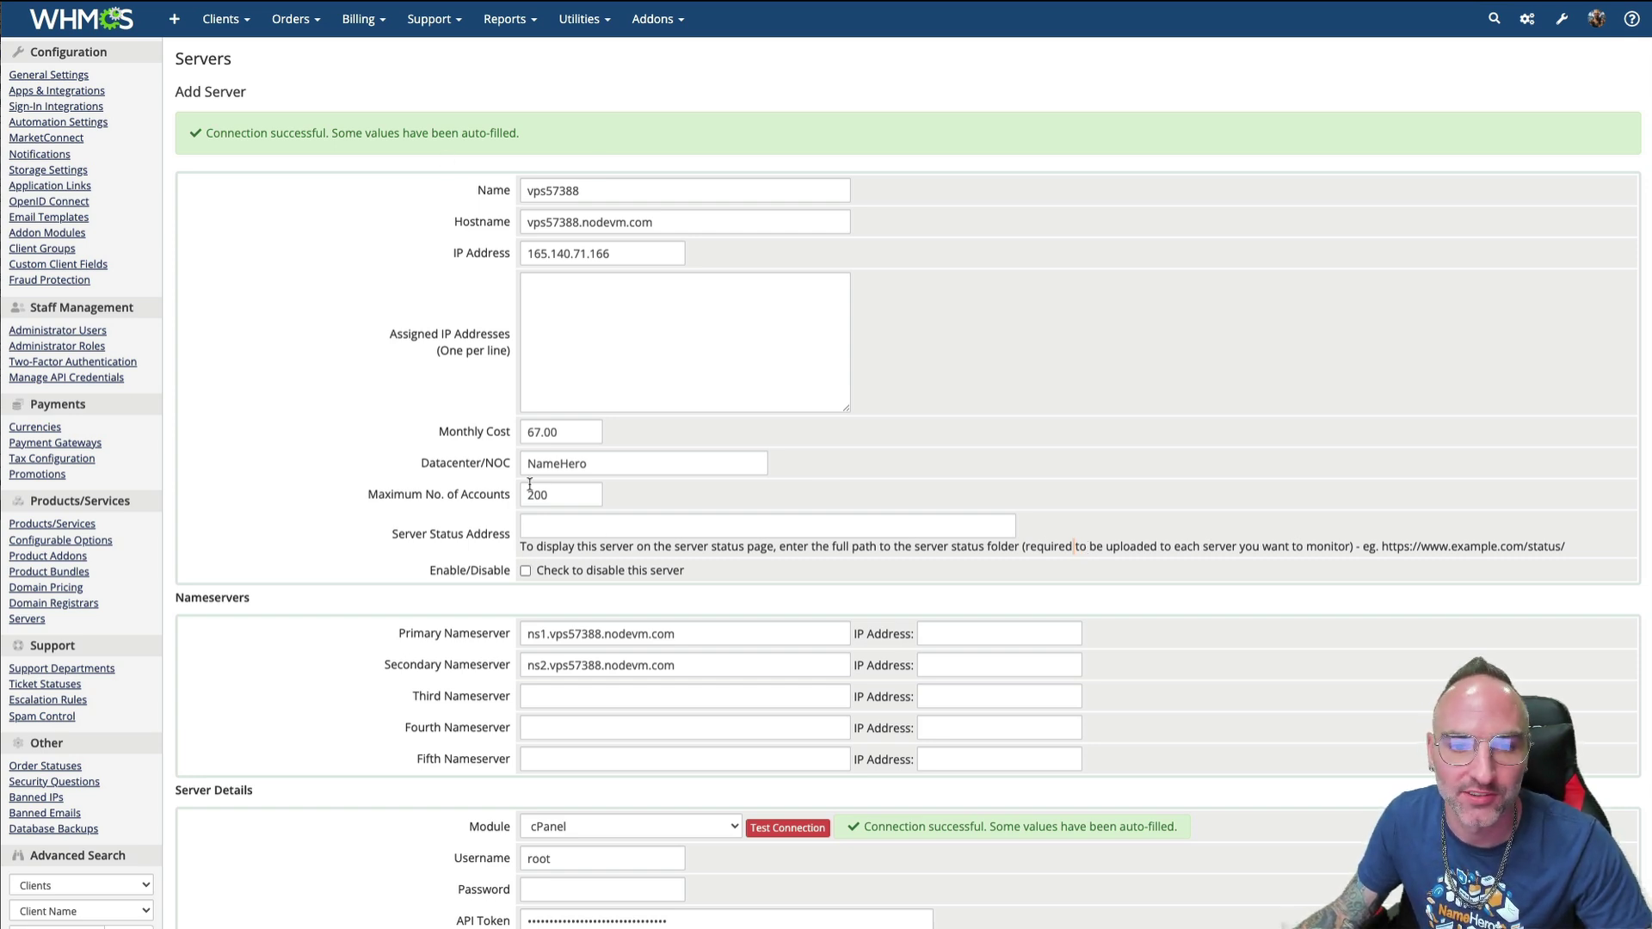
{"action": "scroll", "coordinate": [571, 577], "scroll_direction": "down", "scroll_amount": 1}
{"action": "scroll", "coordinate": [571, 578], "scroll_direction": "down", "scroll_amount": 2}
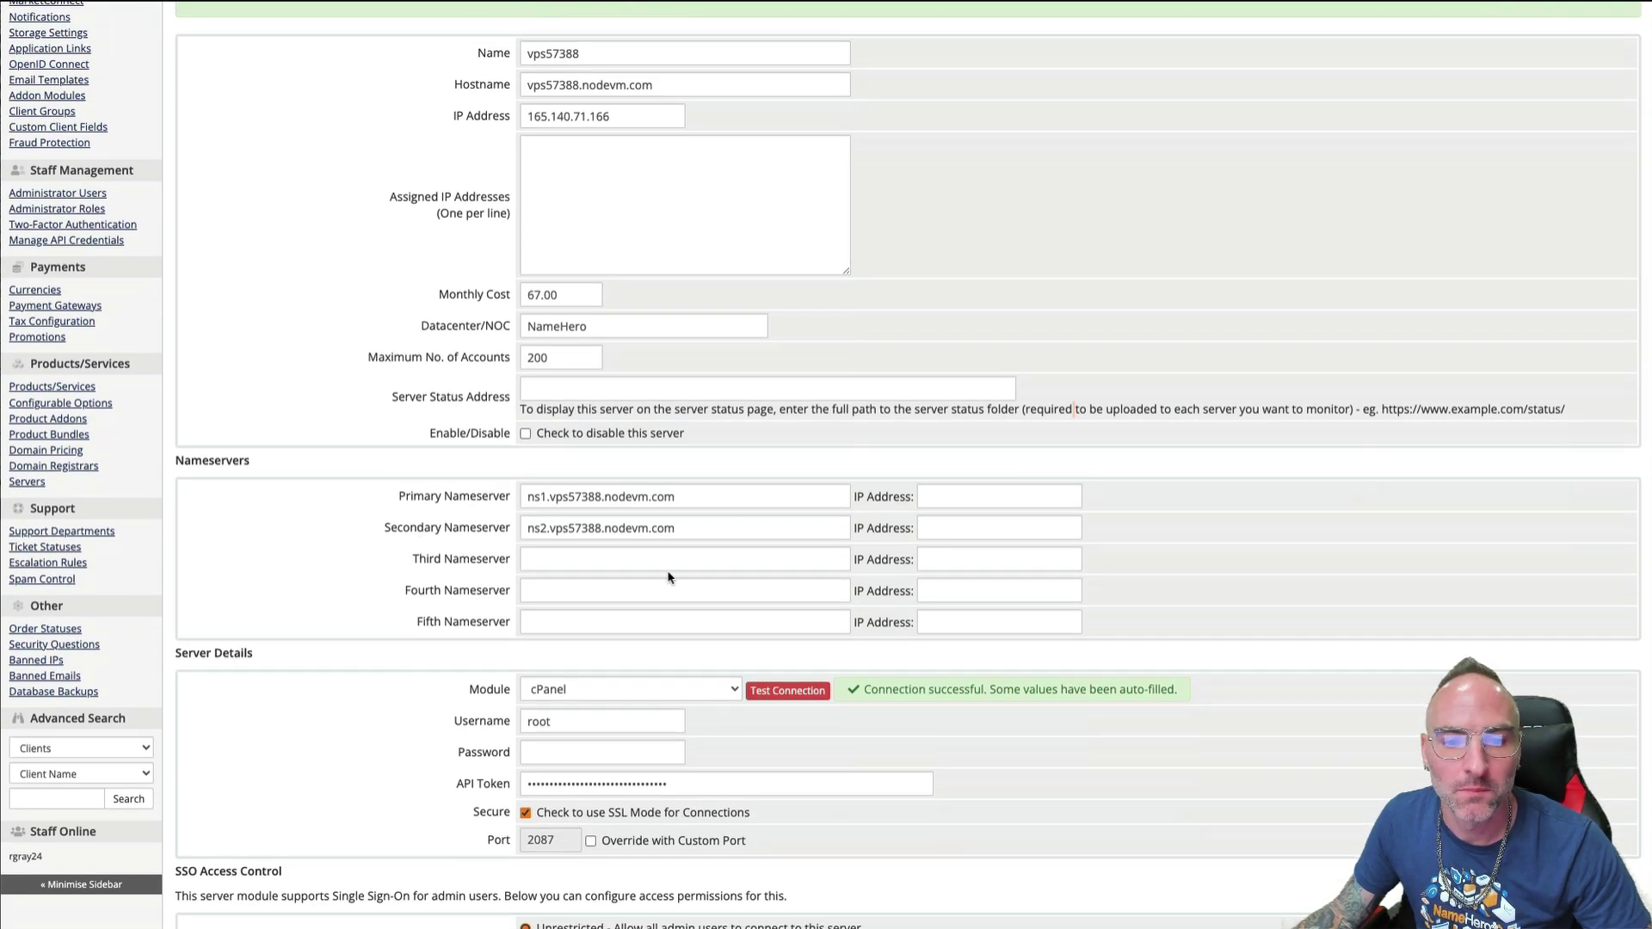
{"action": "left_click_drag", "start_coordinate": [679, 528], "coordinate": [523, 528]}
{"action": "left_click_drag", "start_coordinate": [676, 498], "coordinate": [525, 497]}
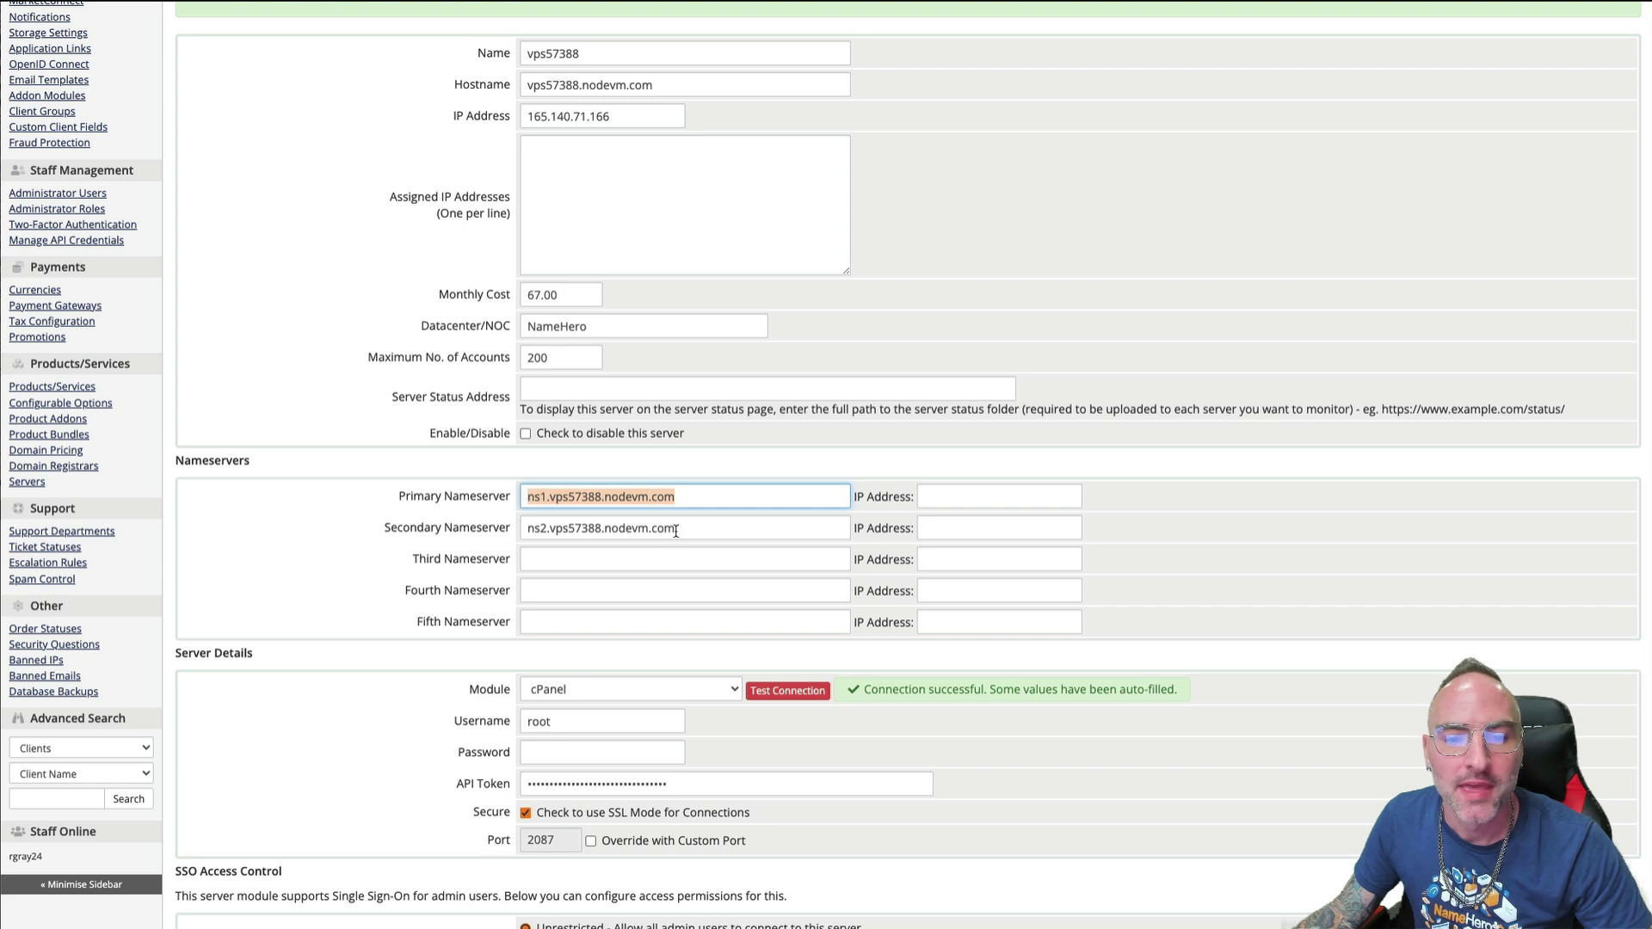
{"action": "left_click_drag", "start_coordinate": [675, 531], "coordinate": [582, 514]}
{"action": "left_click_drag", "start_coordinate": [688, 497], "coordinate": [533, 501]}
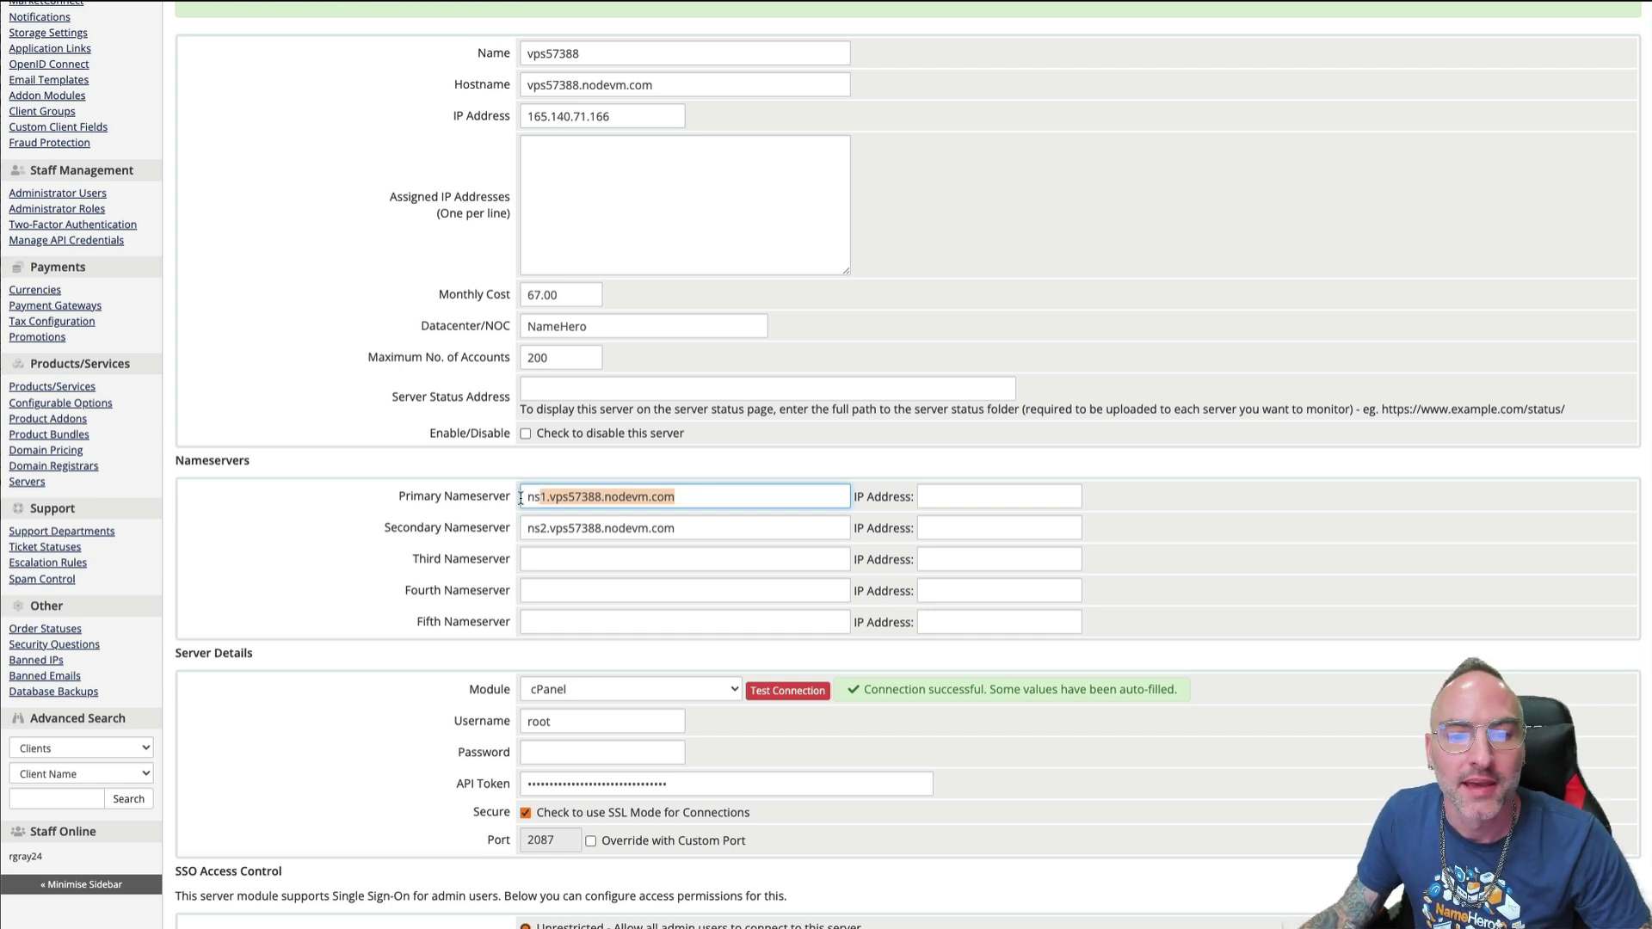
{"action": "left_click", "coordinate": [525, 529]}
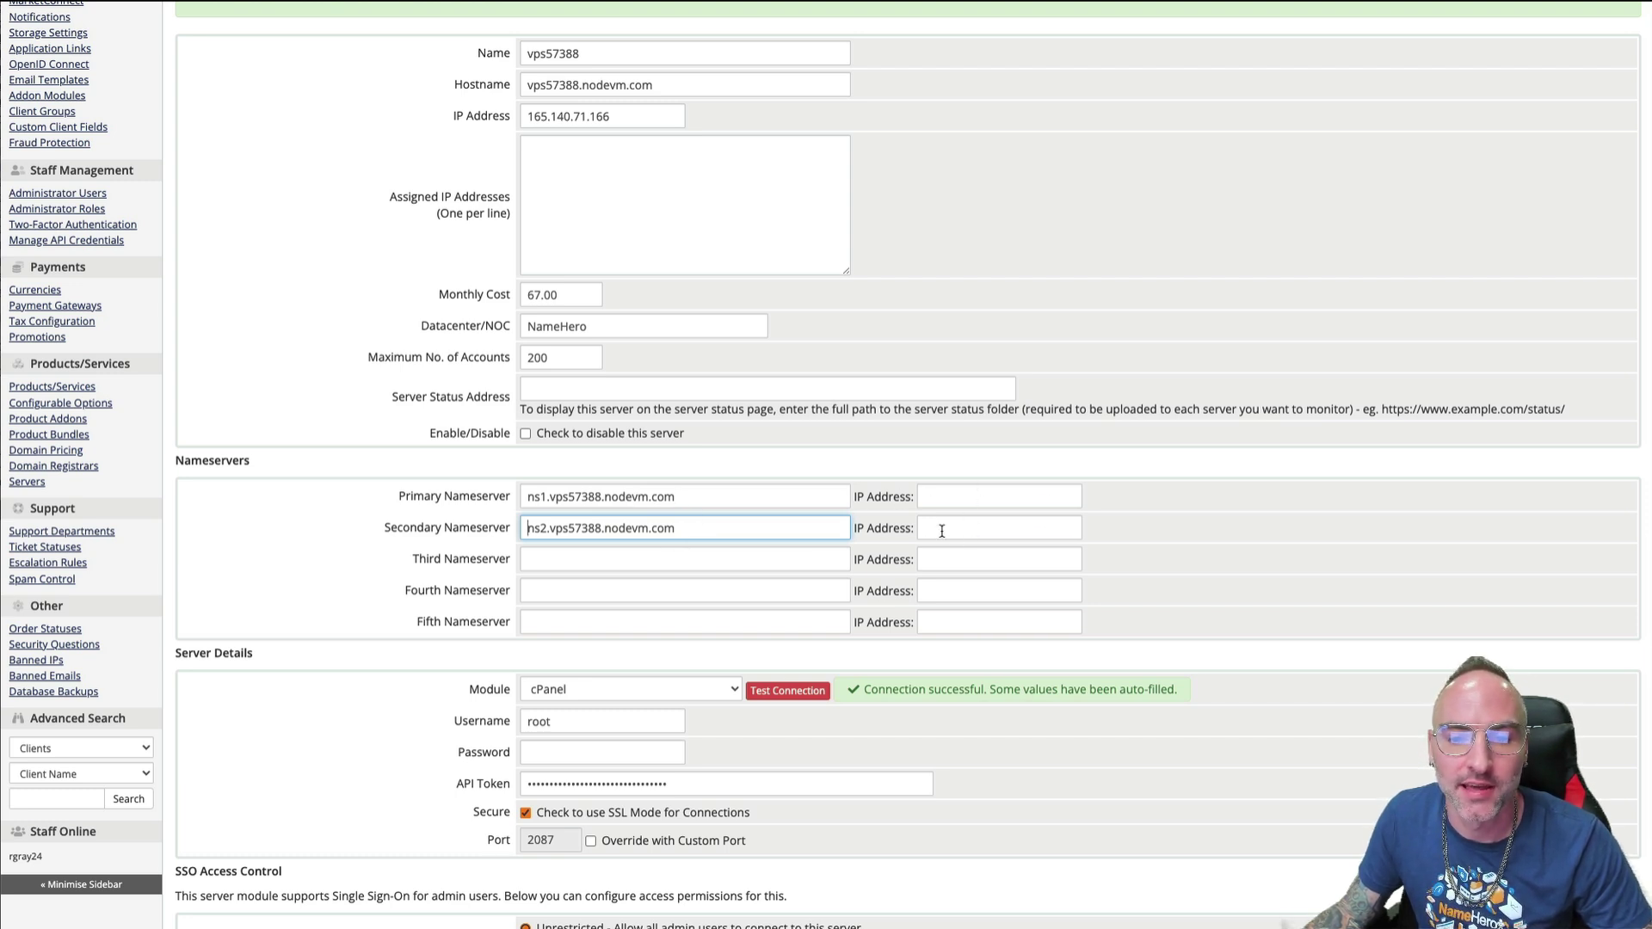
{"action": "scroll", "coordinate": [493, 676], "scroll_direction": "down", "scroll_amount": 1}
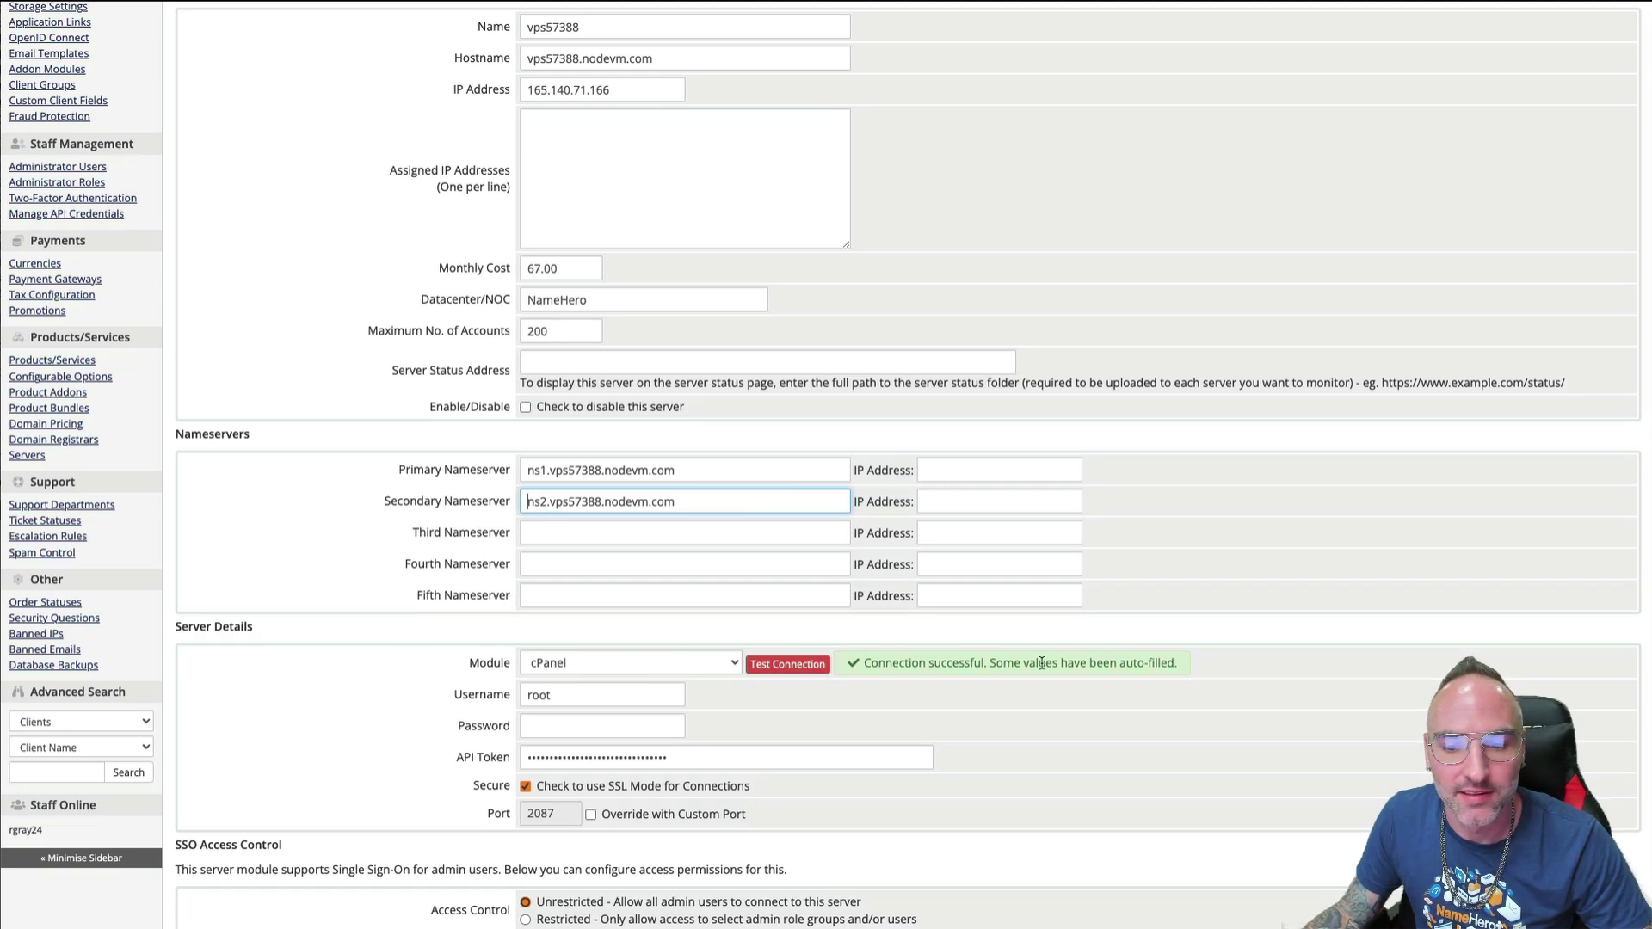
{"action": "left_click", "coordinate": [974, 657]}
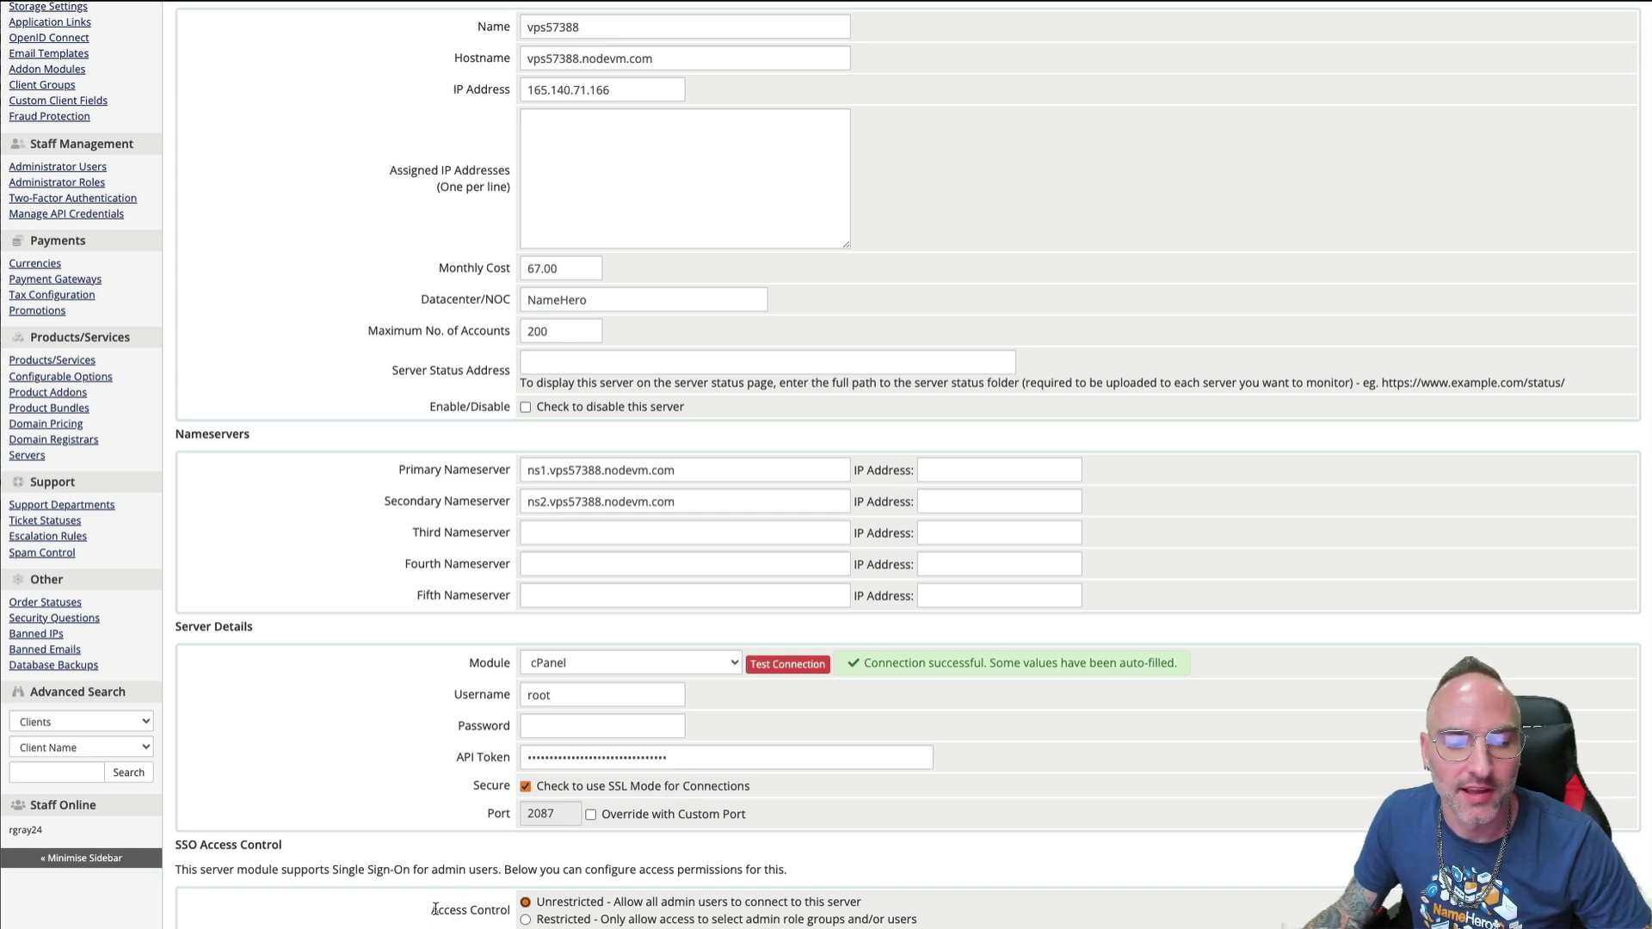
{"action": "mouse_move", "coordinate": [432, 910]}
{"action": "left_mouse_down"}
{"action": "mouse_move", "coordinate": [515, 910]}
{"action": "mouse_move", "coordinate": [389, 918]}
{"action": "mouse_move", "coordinate": [429, 910]}
{"action": "left_mouse_up"}
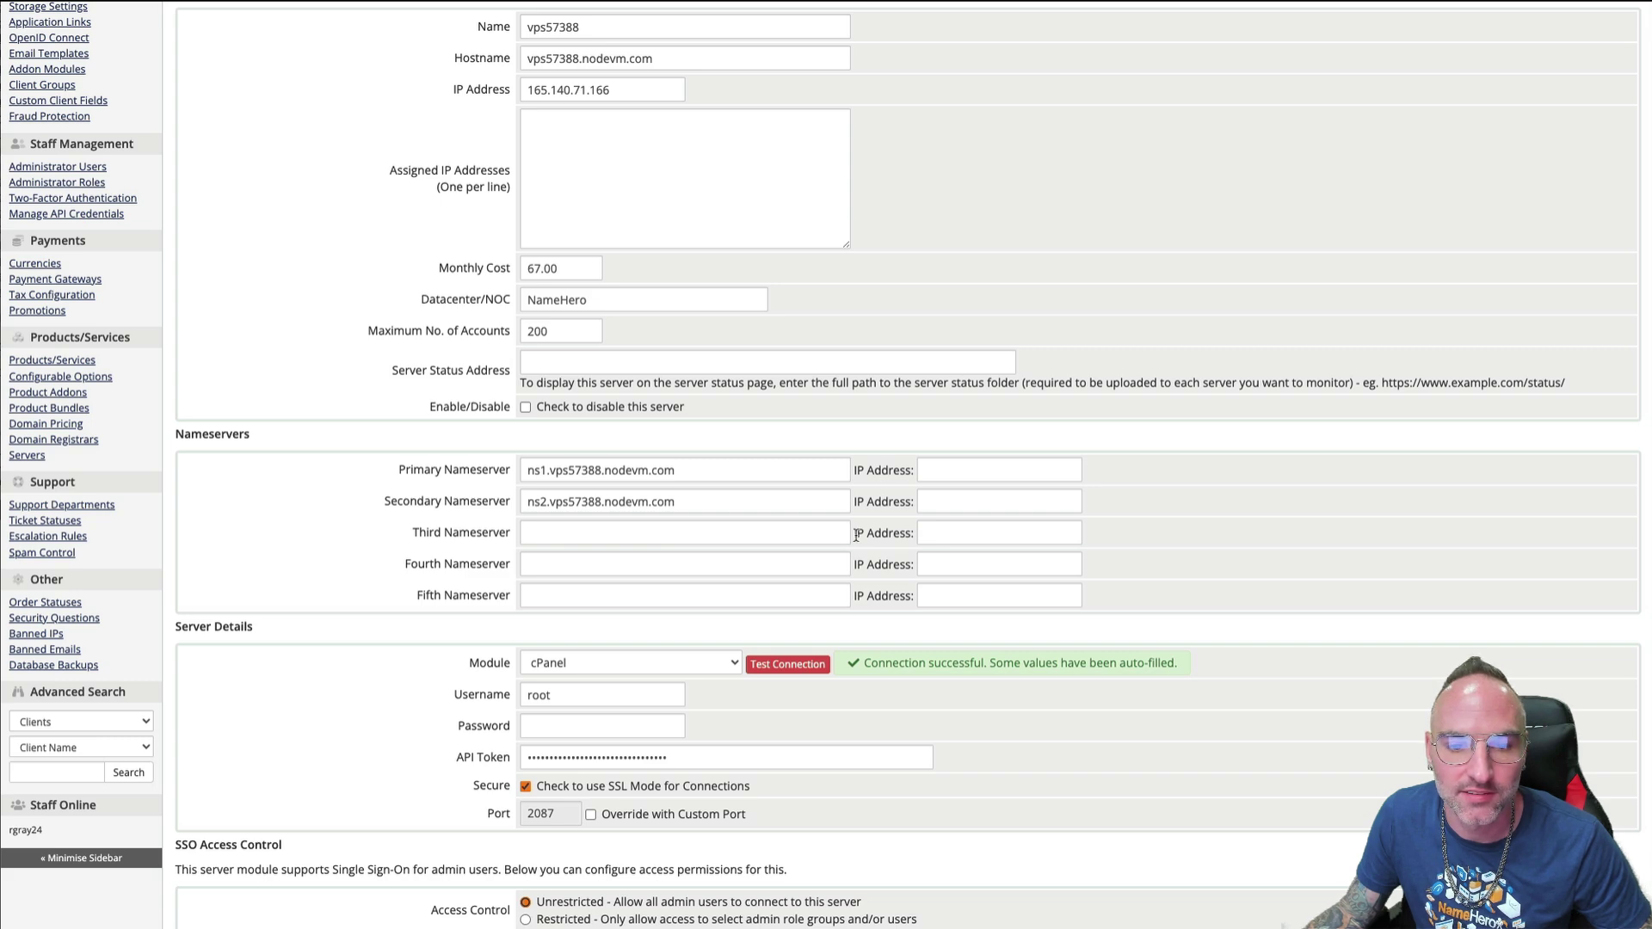
- Submit the Add Server form, then highlight the load averages and licence account limit
{"action": "key", "text": "Return"}
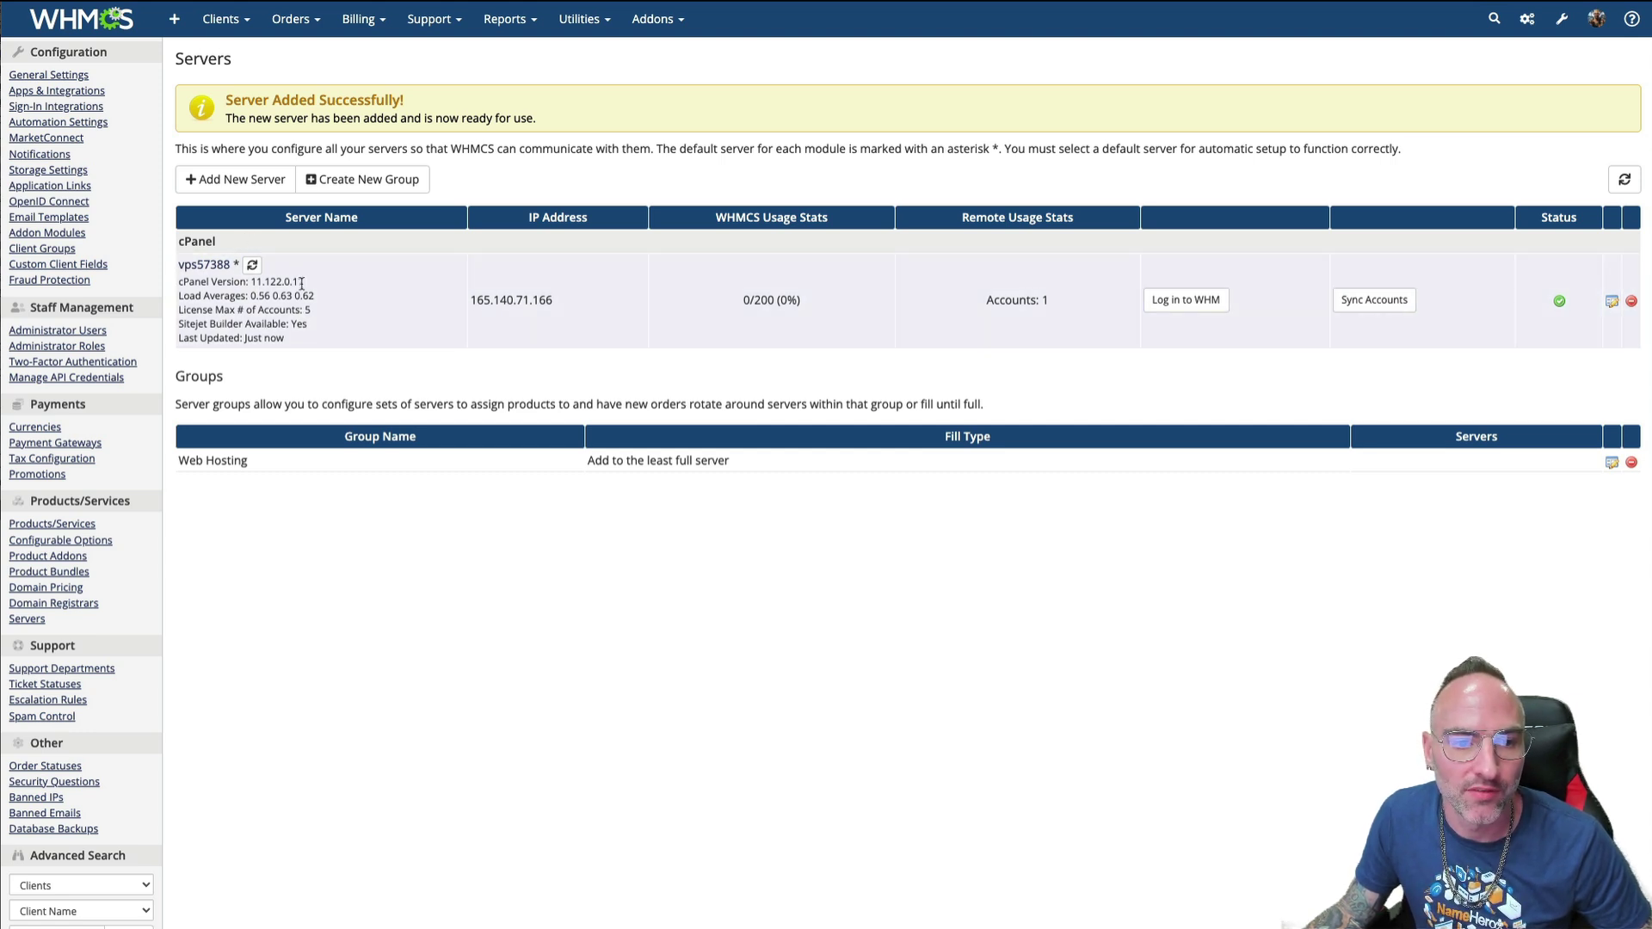
{"action": "mouse_move", "coordinate": [303, 284]}
{"action": "left_mouse_down"}
{"action": "mouse_move", "coordinate": [249, 282]}
{"action": "mouse_move", "coordinate": [317, 303]}
{"action": "mouse_move", "coordinate": [246, 299]}
{"action": "mouse_move", "coordinate": [322, 302]}
{"action": "mouse_move", "coordinate": [263, 313]}
{"action": "mouse_move", "coordinate": [319, 317]}
{"action": "mouse_move", "coordinate": [304, 310]}
{"action": "left_mouse_up"}
{"action": "left_click", "coordinate": [248, 307]}
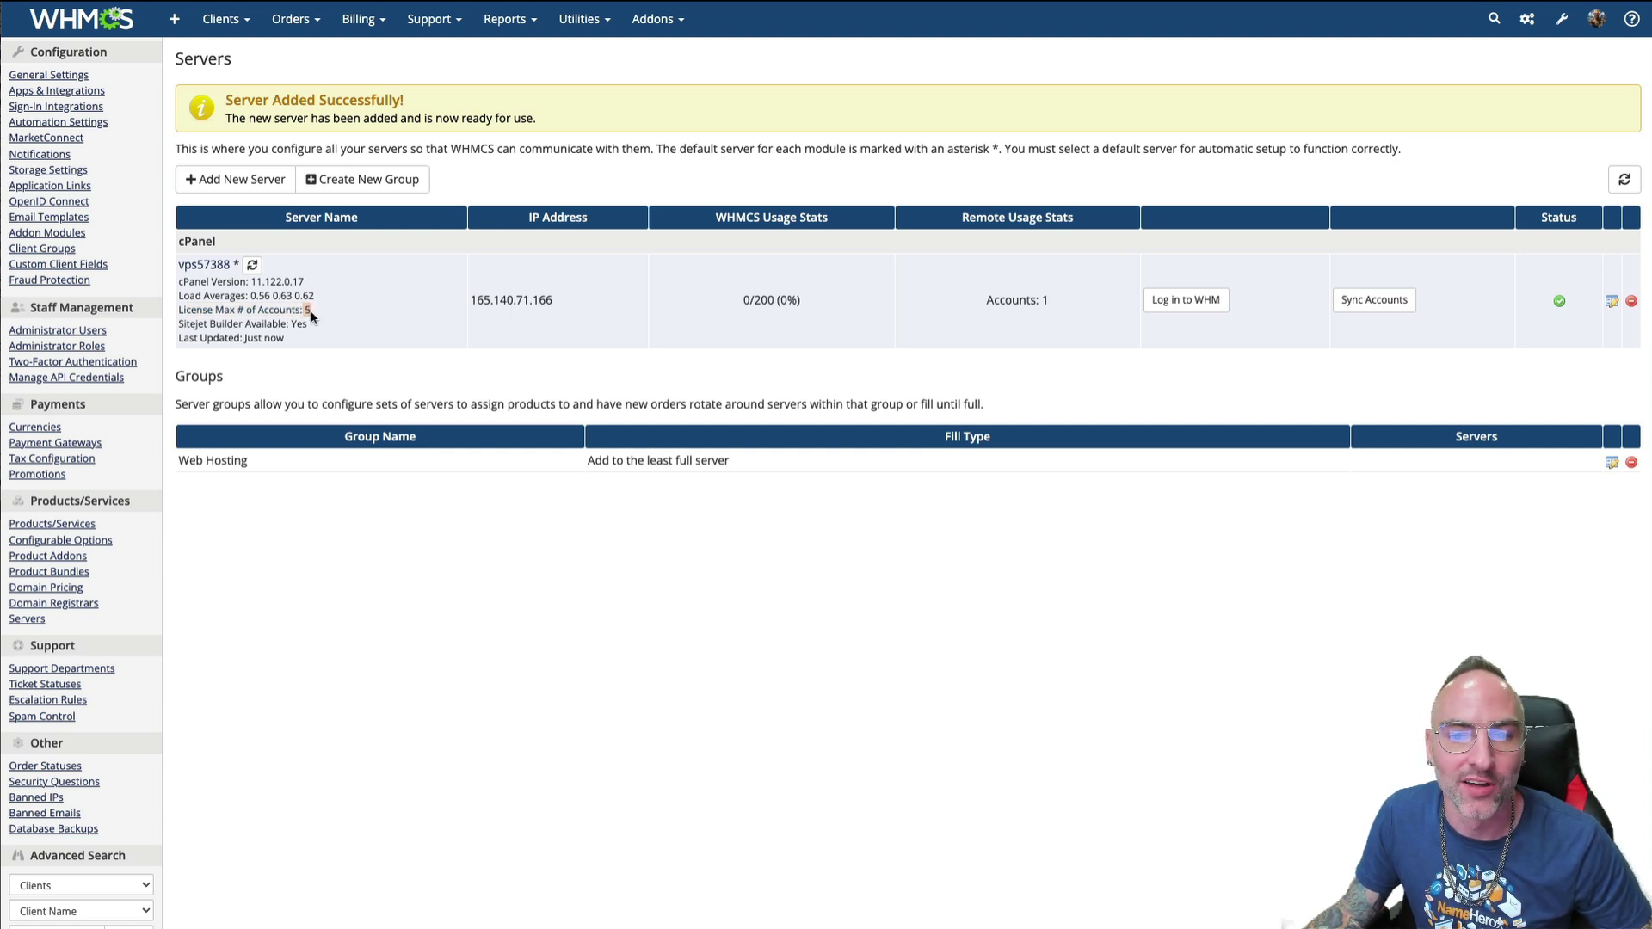
{"action": "left_click", "coordinate": [302, 311]}
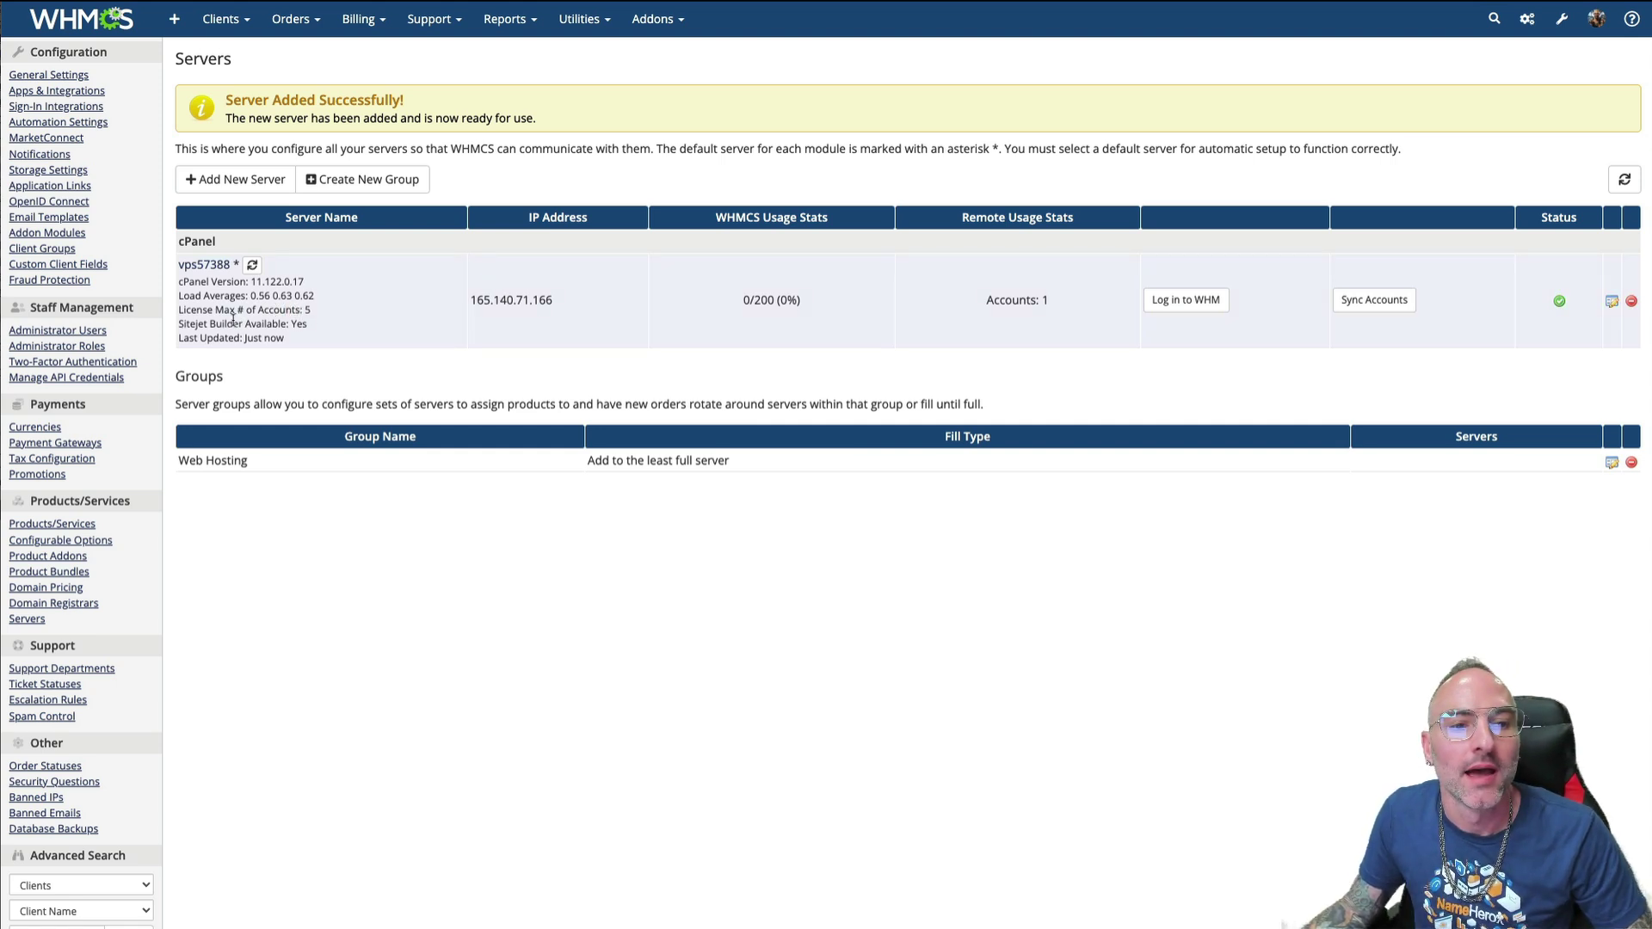
- Highlight the Sitejet Builder availability and the last updated time
{"action": "left_click_drag", "start_coordinate": [215, 323], "coordinate": [255, 325]}
{"action": "left_click", "coordinate": [288, 326]}
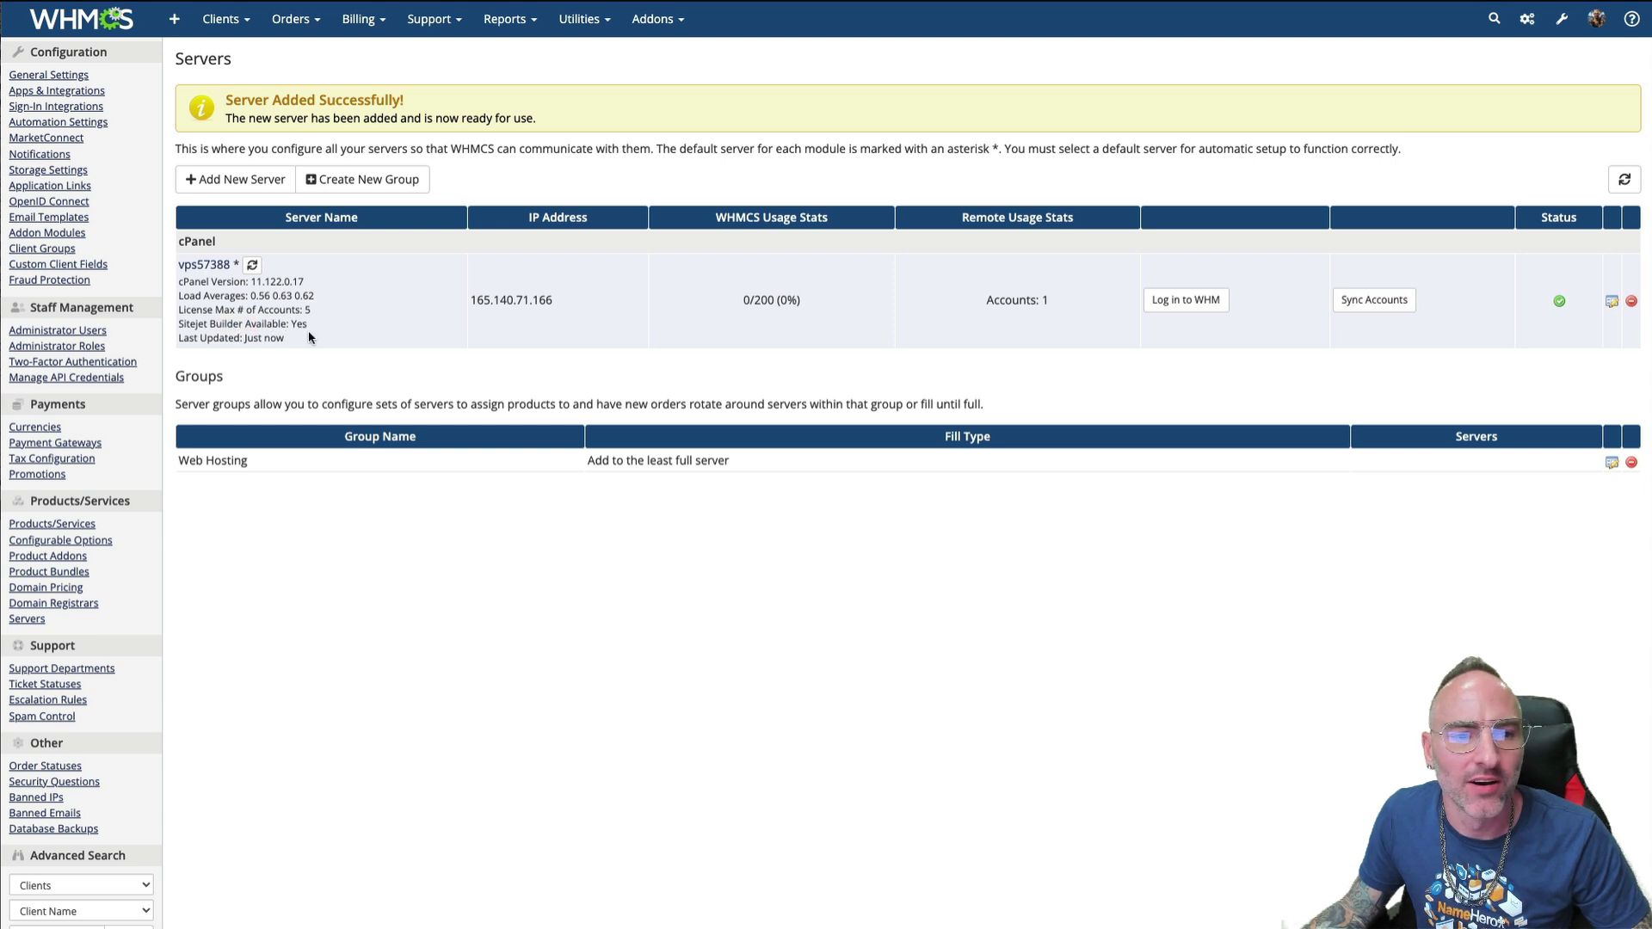
{"action": "mouse_move", "coordinate": [308, 324]}
{"action": "left_mouse_down"}
{"action": "mouse_move", "coordinate": [274, 324]}
{"action": "mouse_move", "coordinate": [291, 325]}
{"action": "left_mouse_up"}
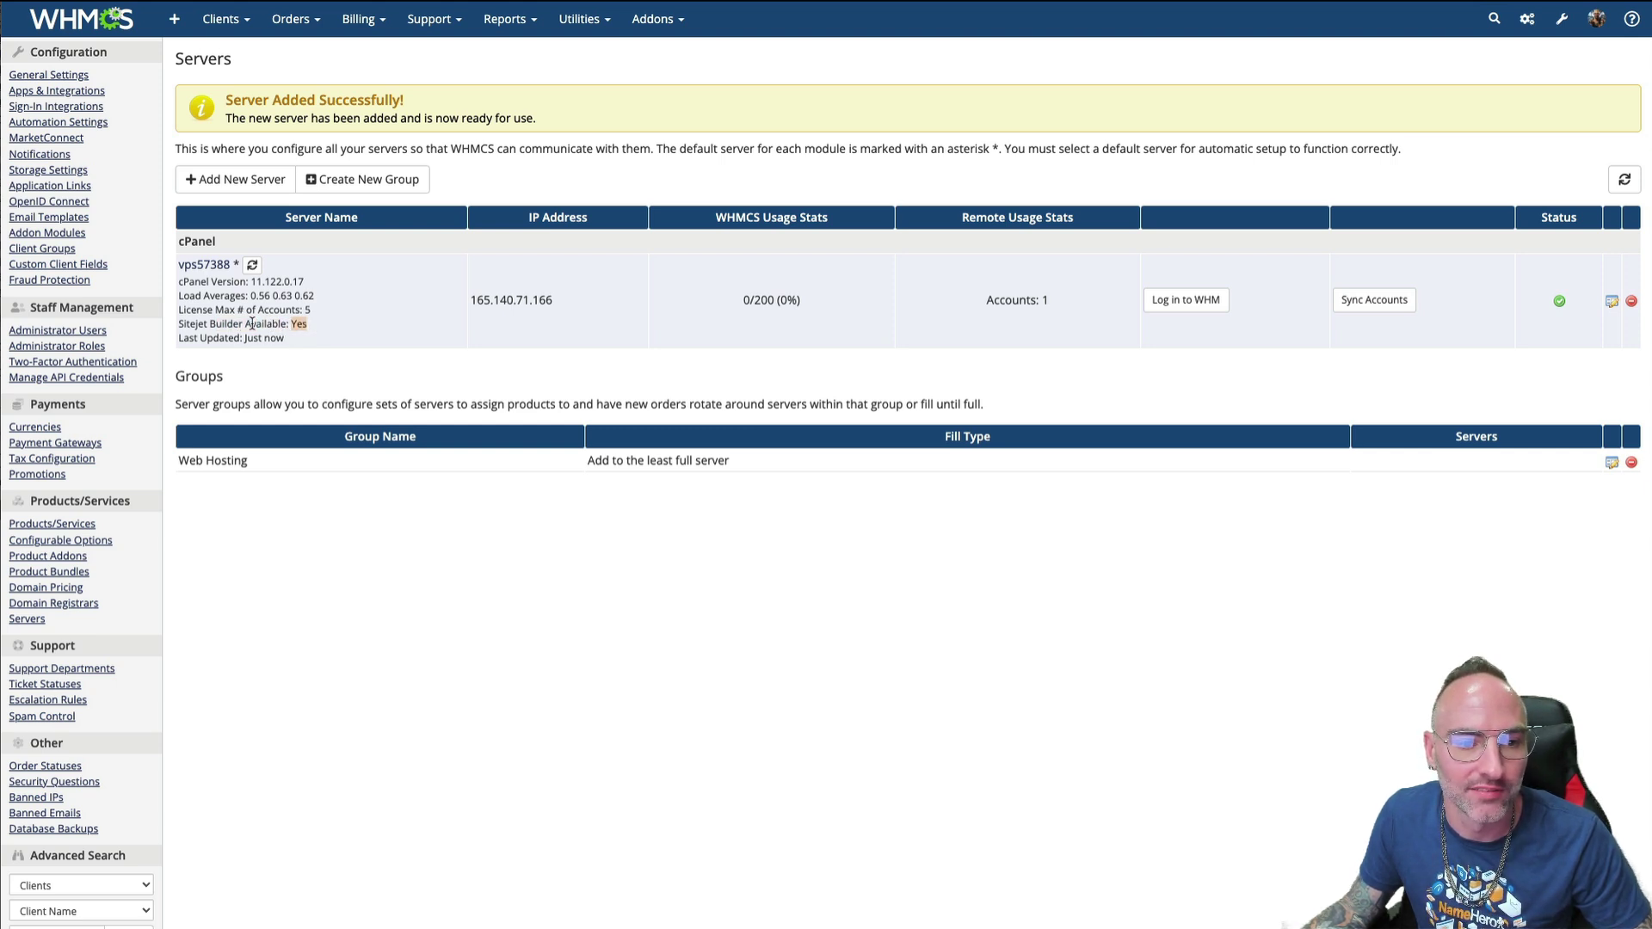
{"action": "left_click_drag", "start_coordinate": [193, 337], "coordinate": [281, 339]}
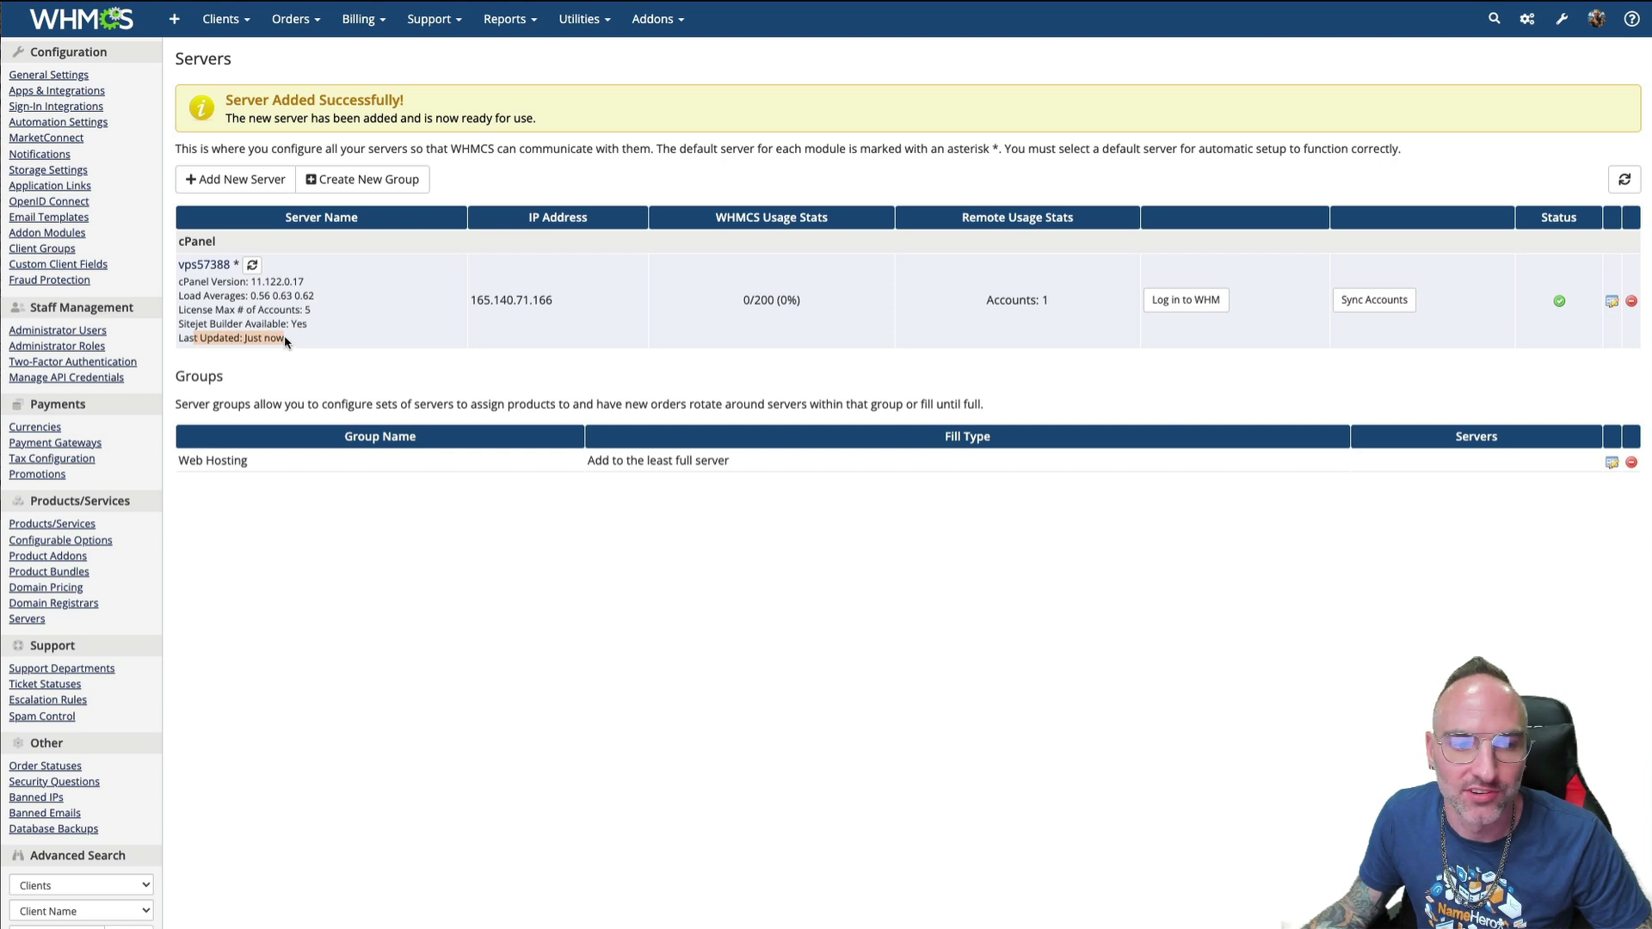
{"action": "left_click", "coordinate": [266, 337]}
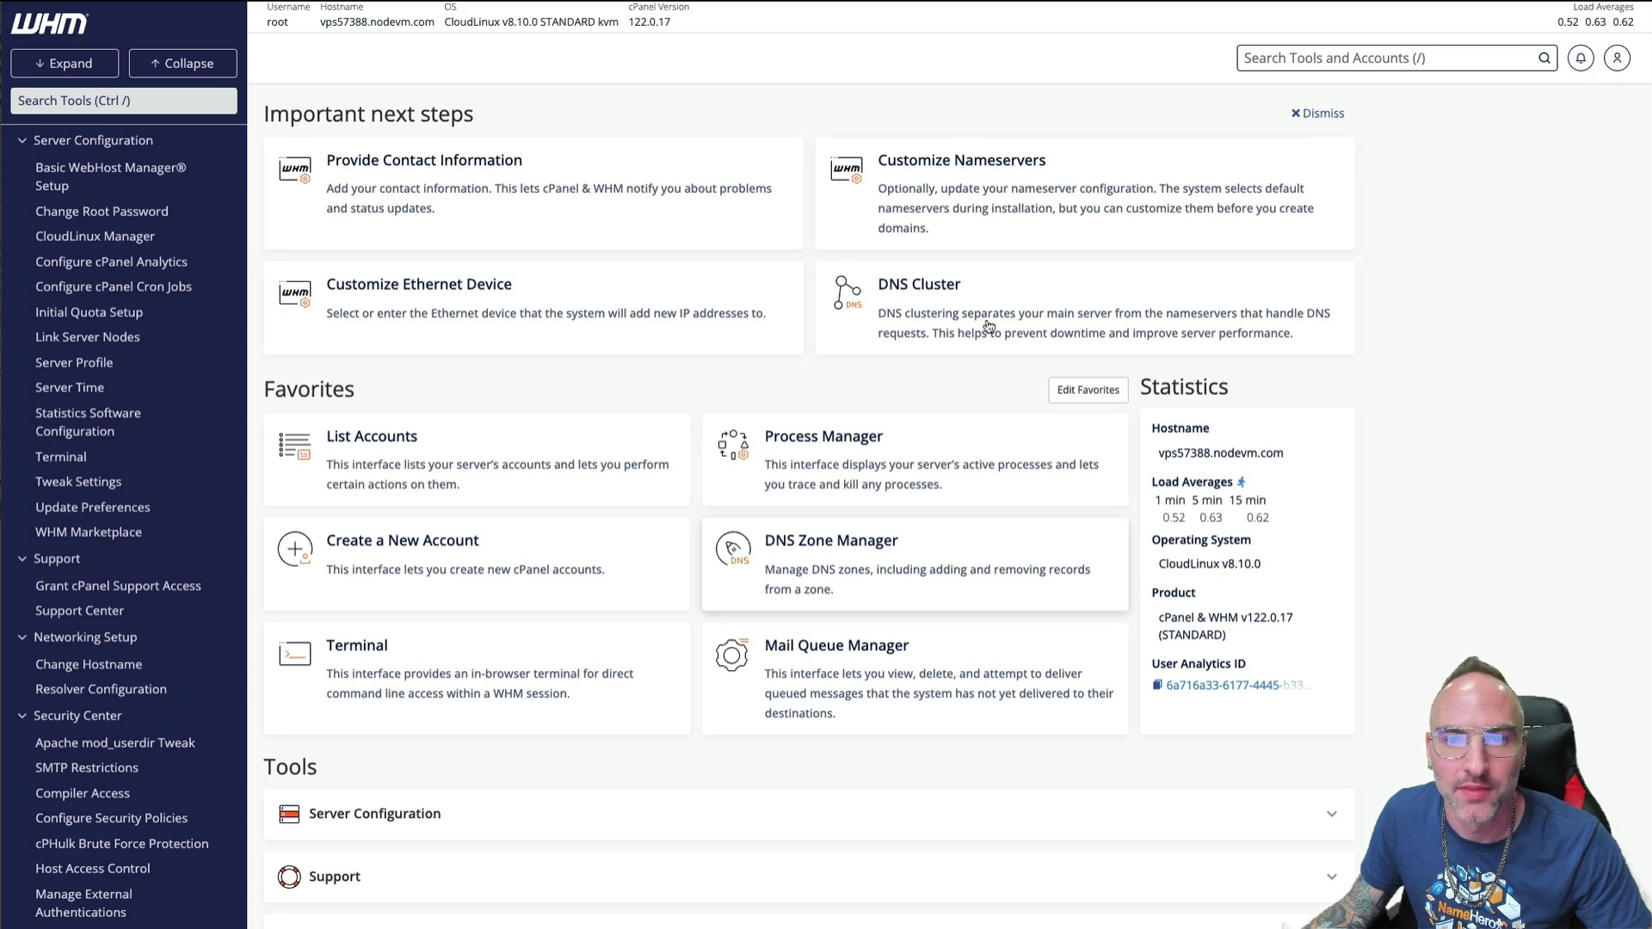
- Close the WHM tab to return to the WHMCS Servers page
{"action": "key", "text": "ctrl+w"}
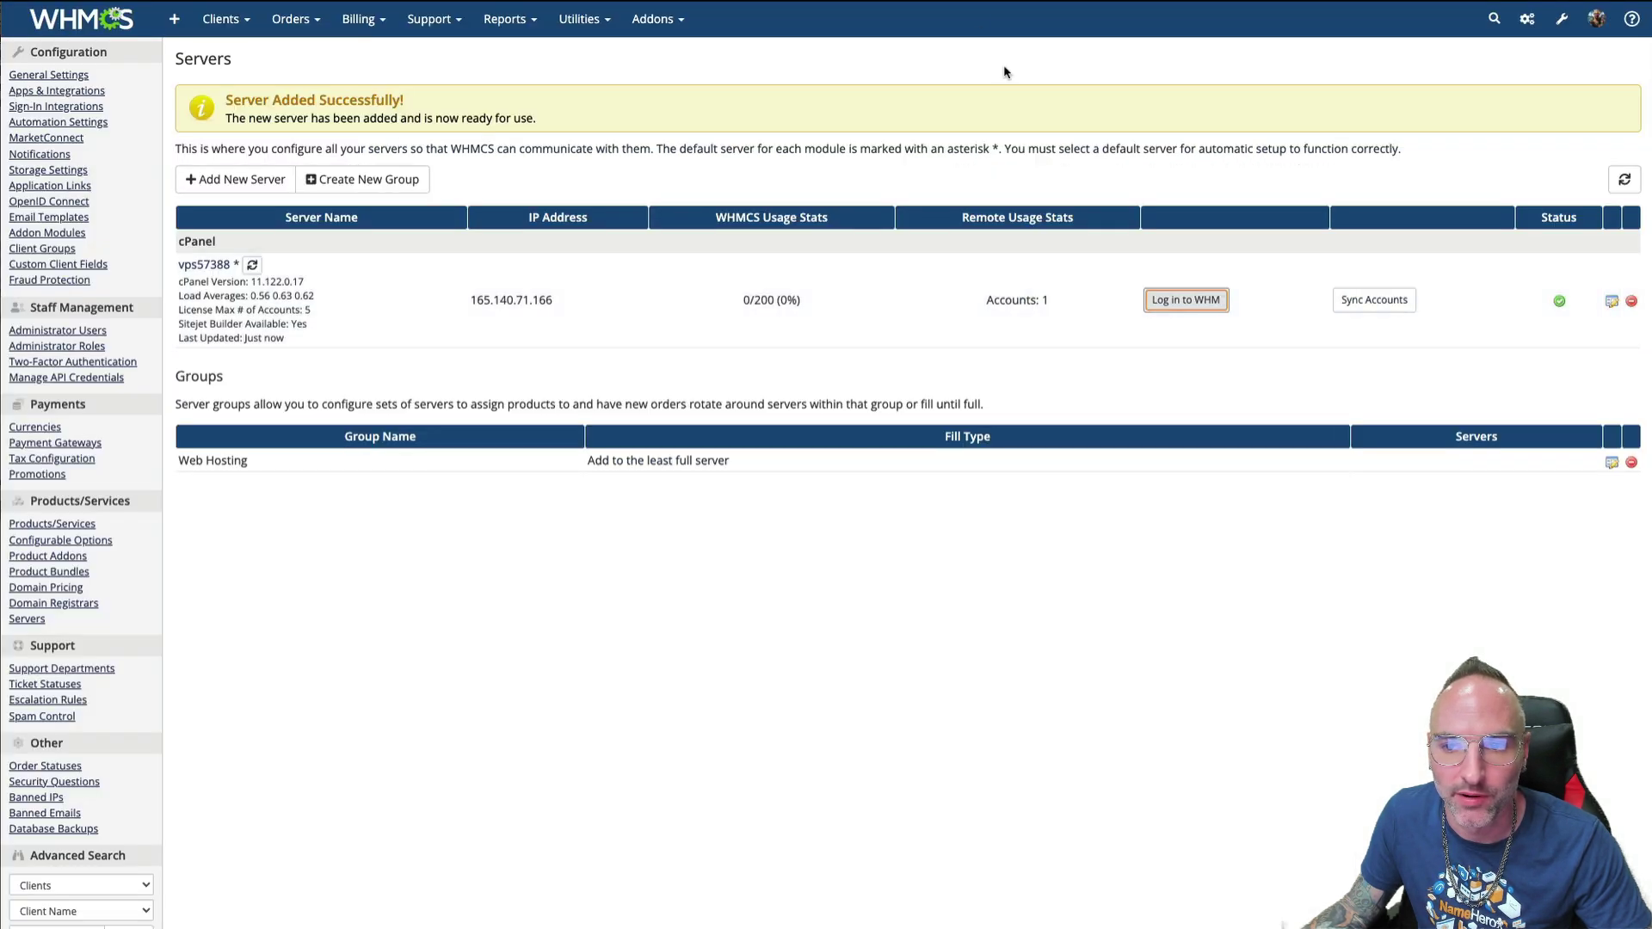